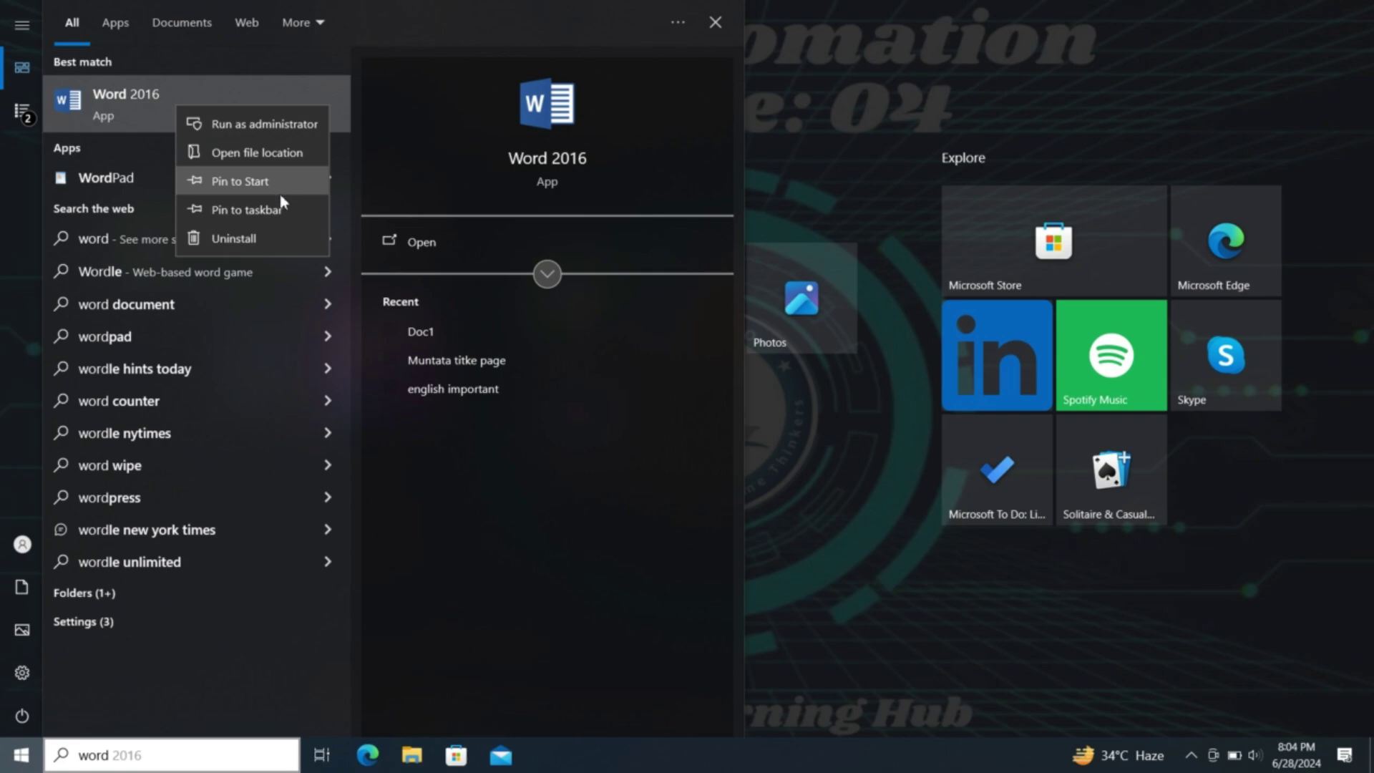
Step: Pin Word 2016 to the taskbar, then launch it with a new blank document
{"action": "left_click", "coordinate": [279, 210]}
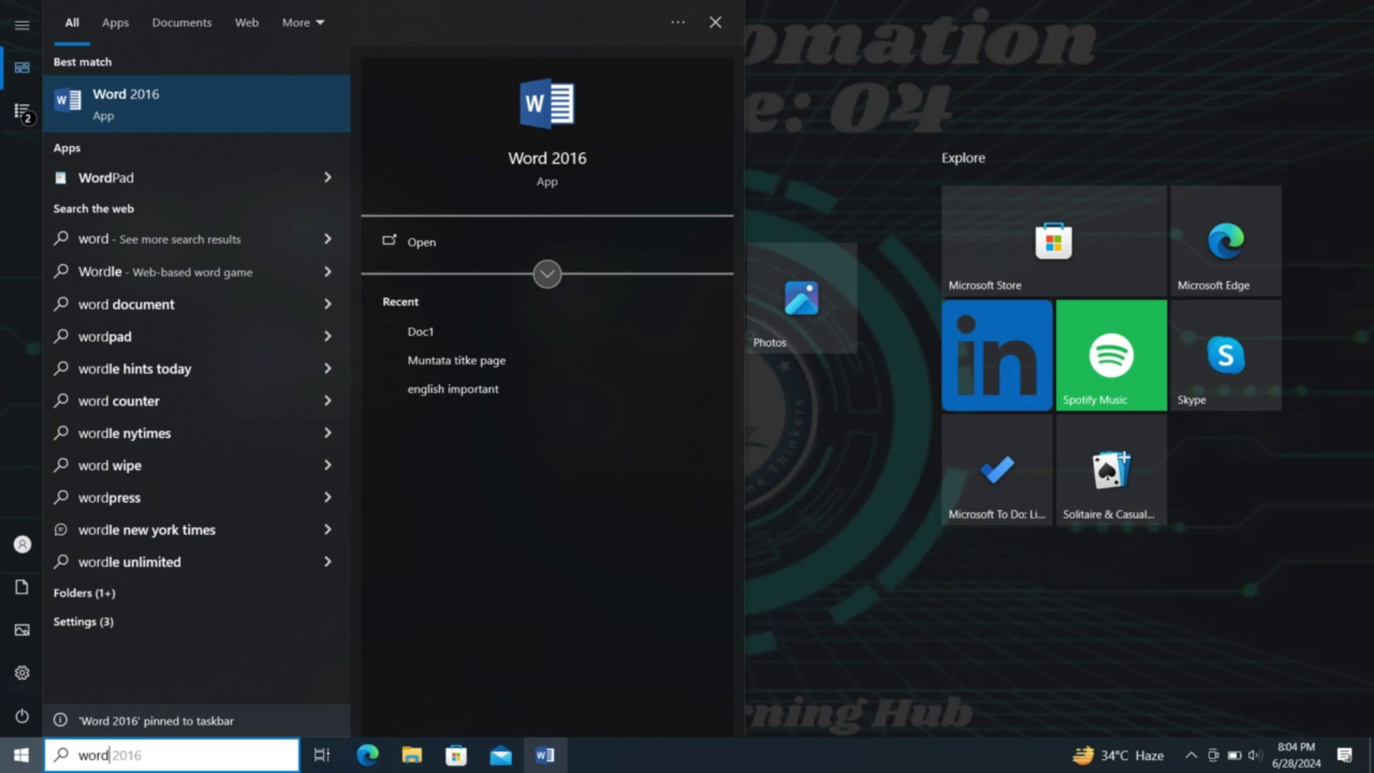
{"action": "left_click", "coordinate": [569, 765]}
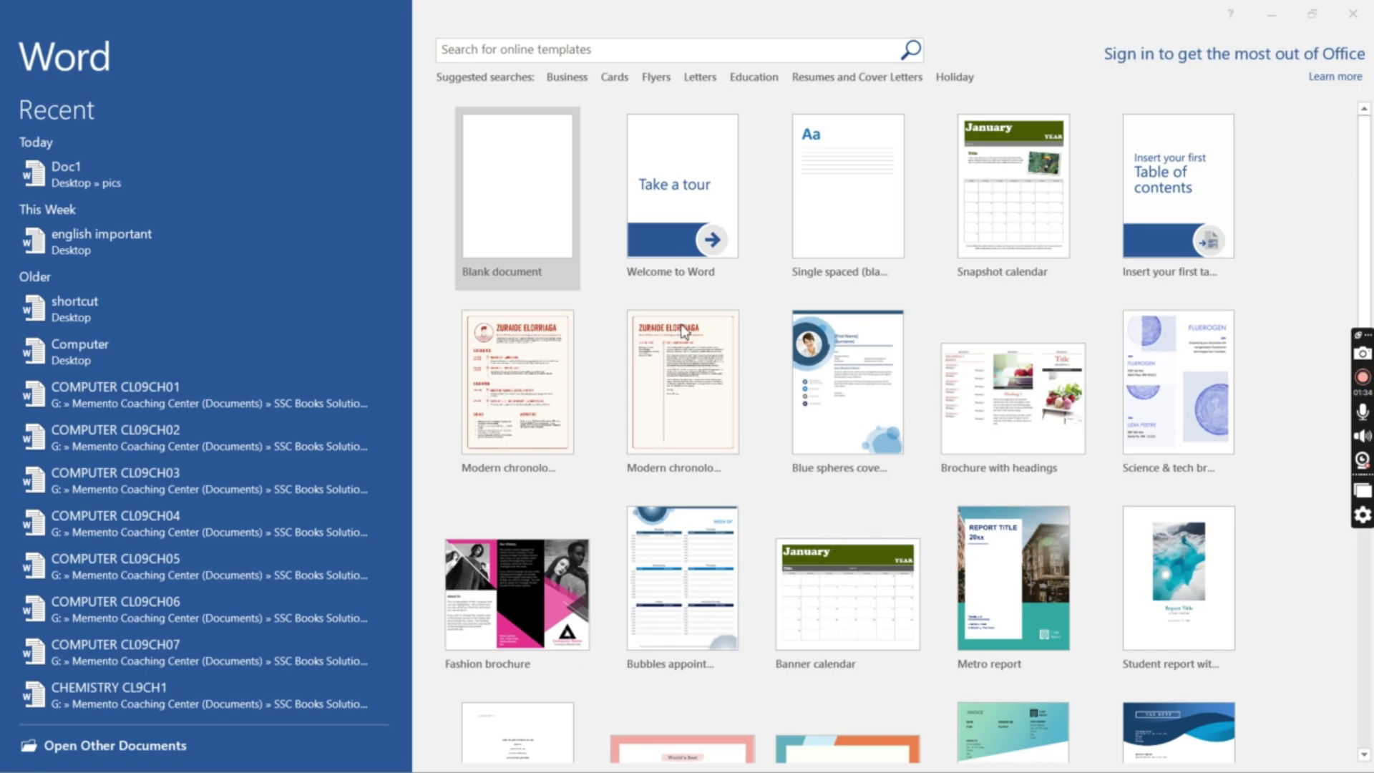
{"action": "left_click", "coordinate": [517, 220]}
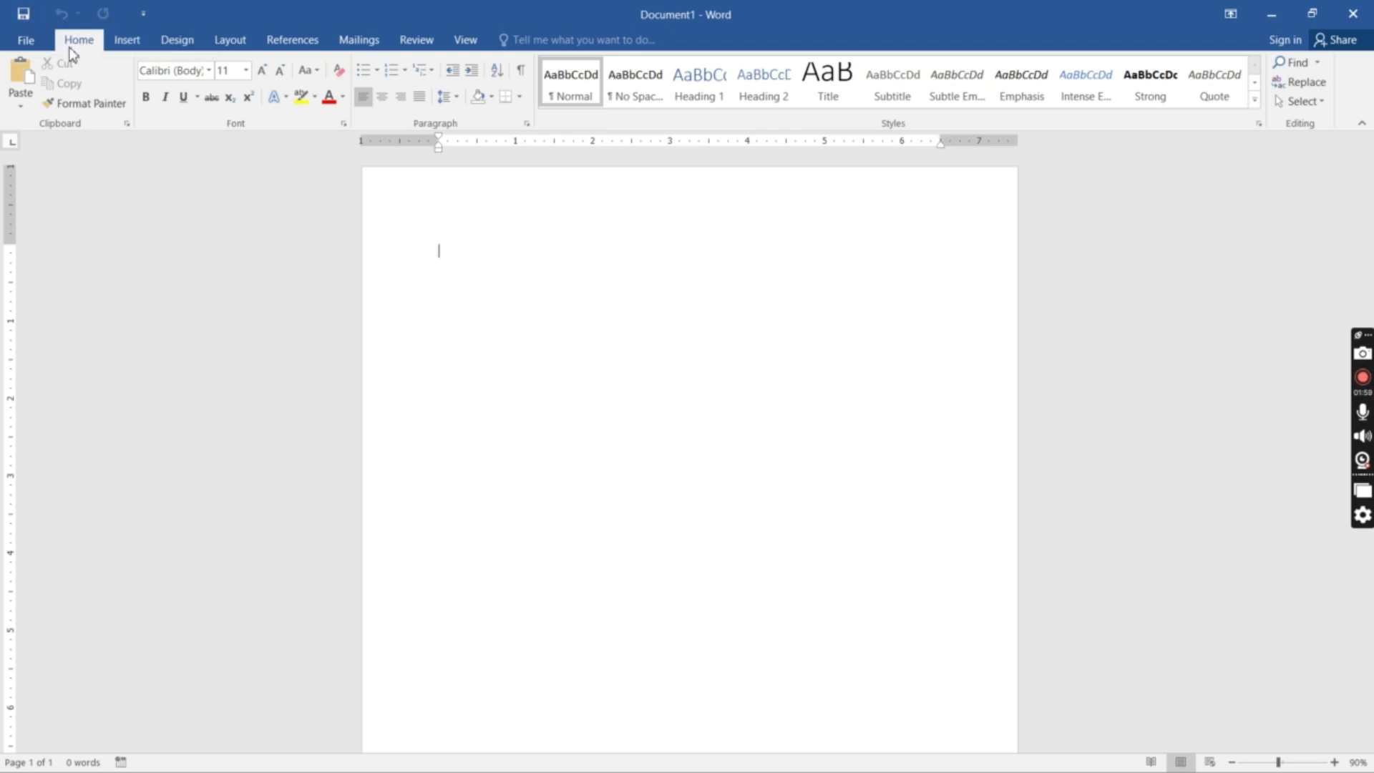
{"action": "left_click", "coordinate": [127, 40]}
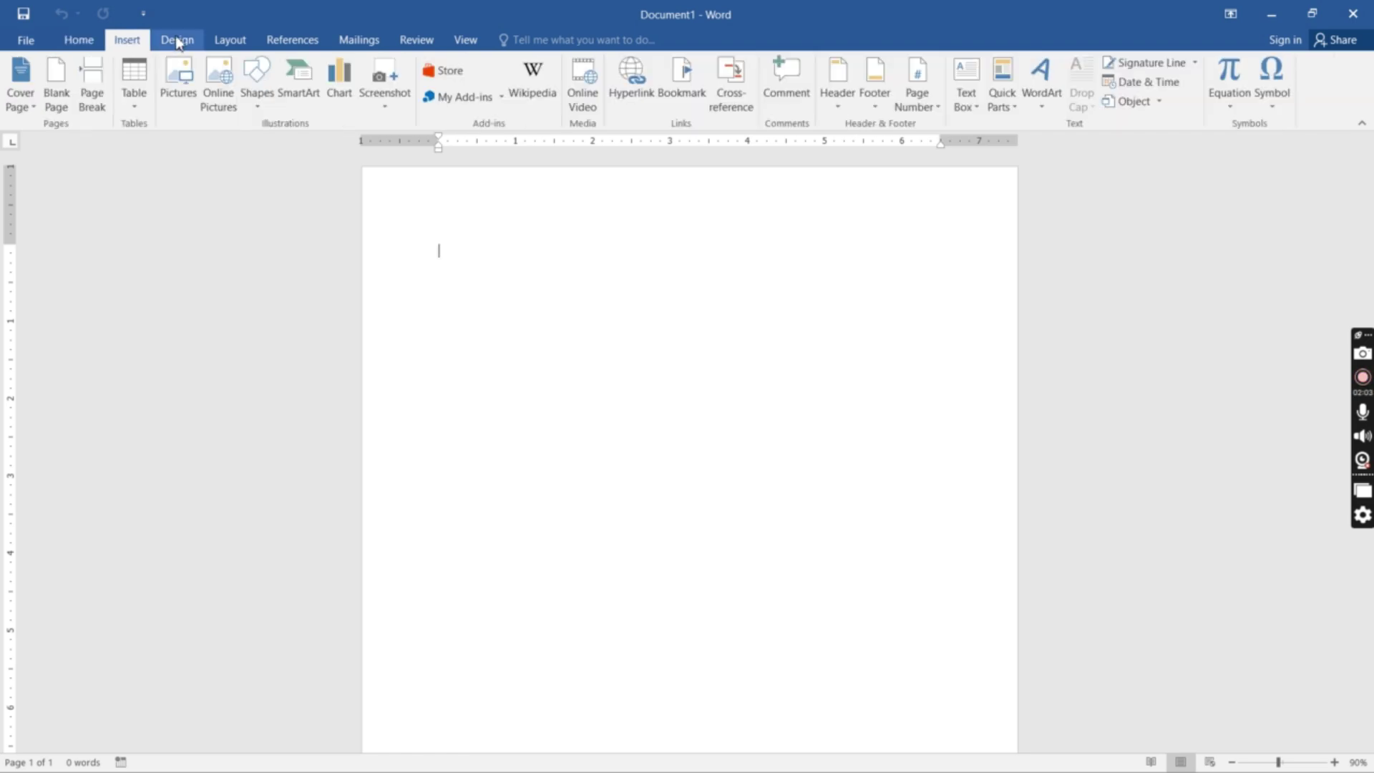
{"action": "left_click", "coordinate": [178, 41]}
{"action": "left_click", "coordinate": [235, 43]}
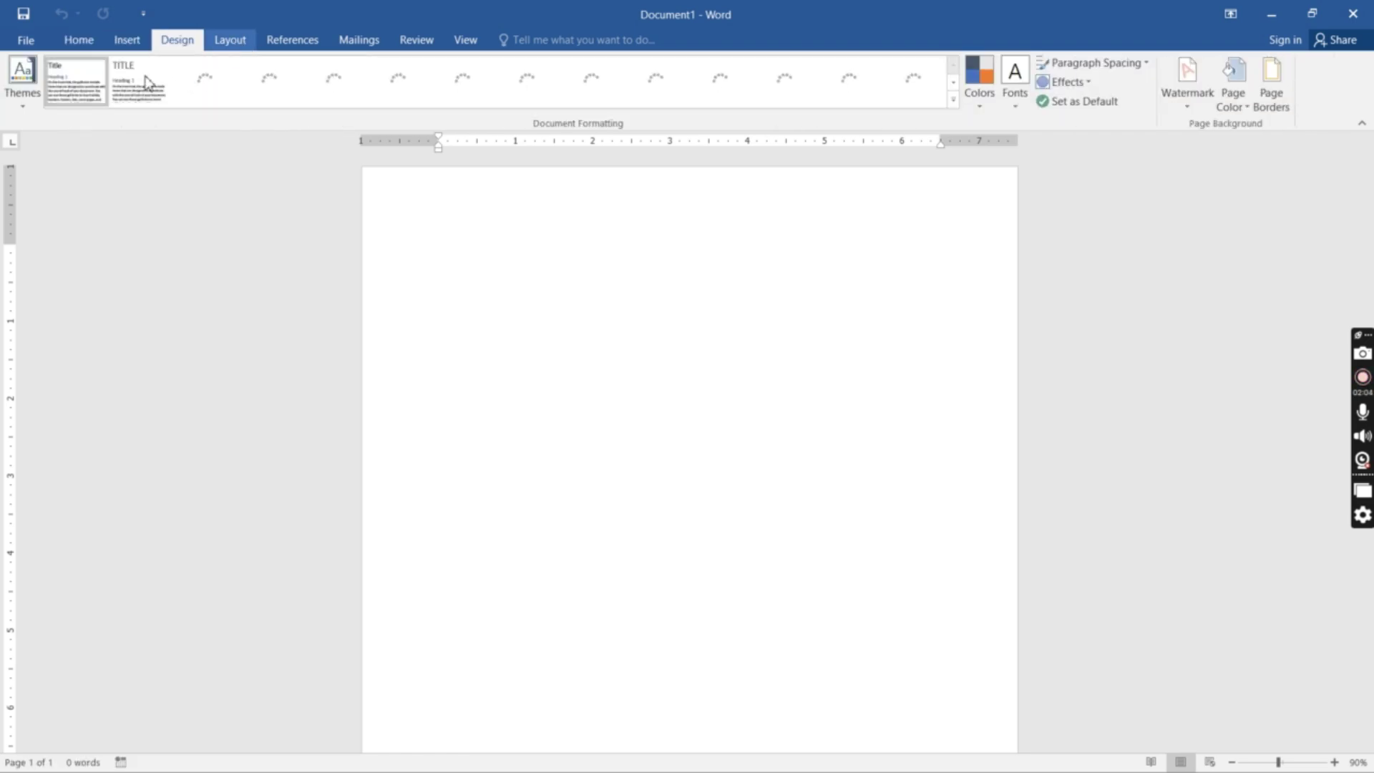
{"action": "left_click", "coordinate": [89, 47]}
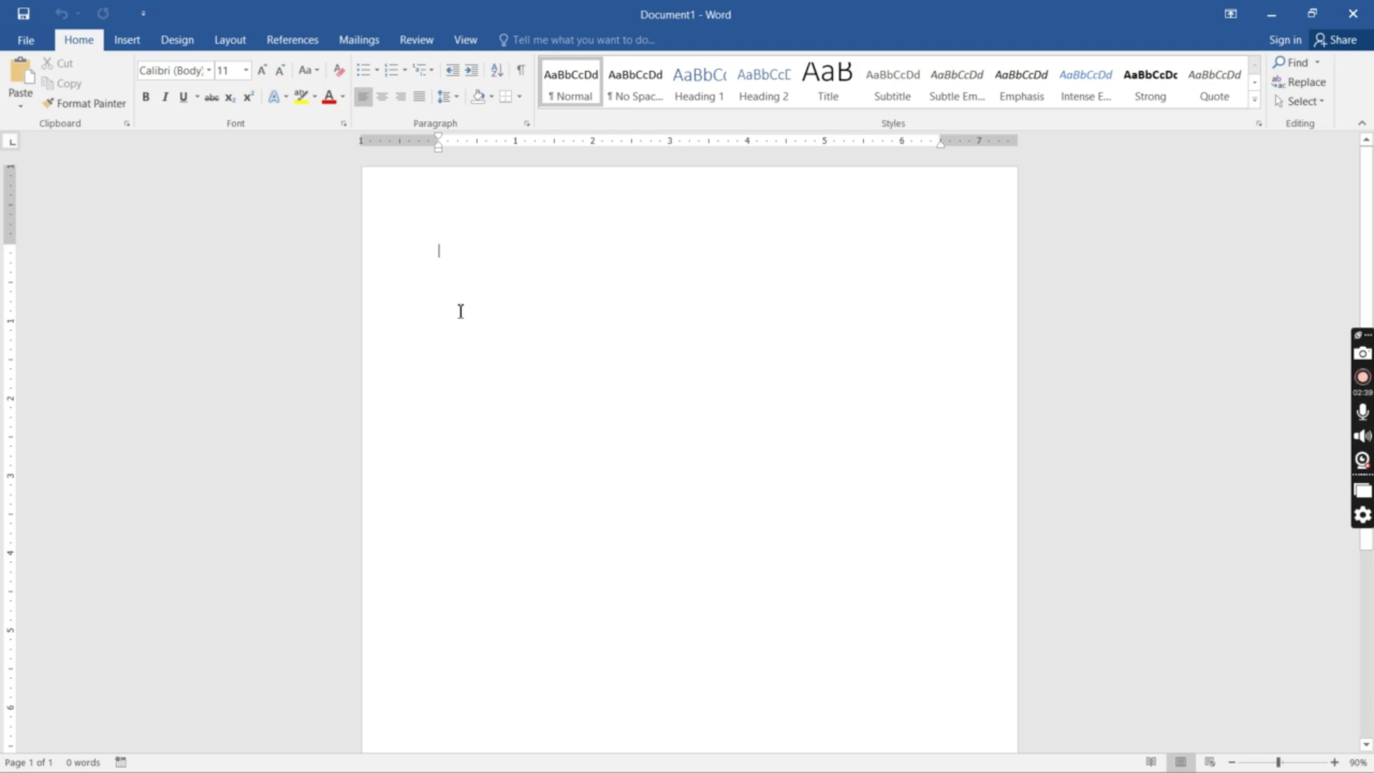
{"action": "scroll", "coordinate": [455, 458], "scroll_direction": "down", "scroll_amount": 2}
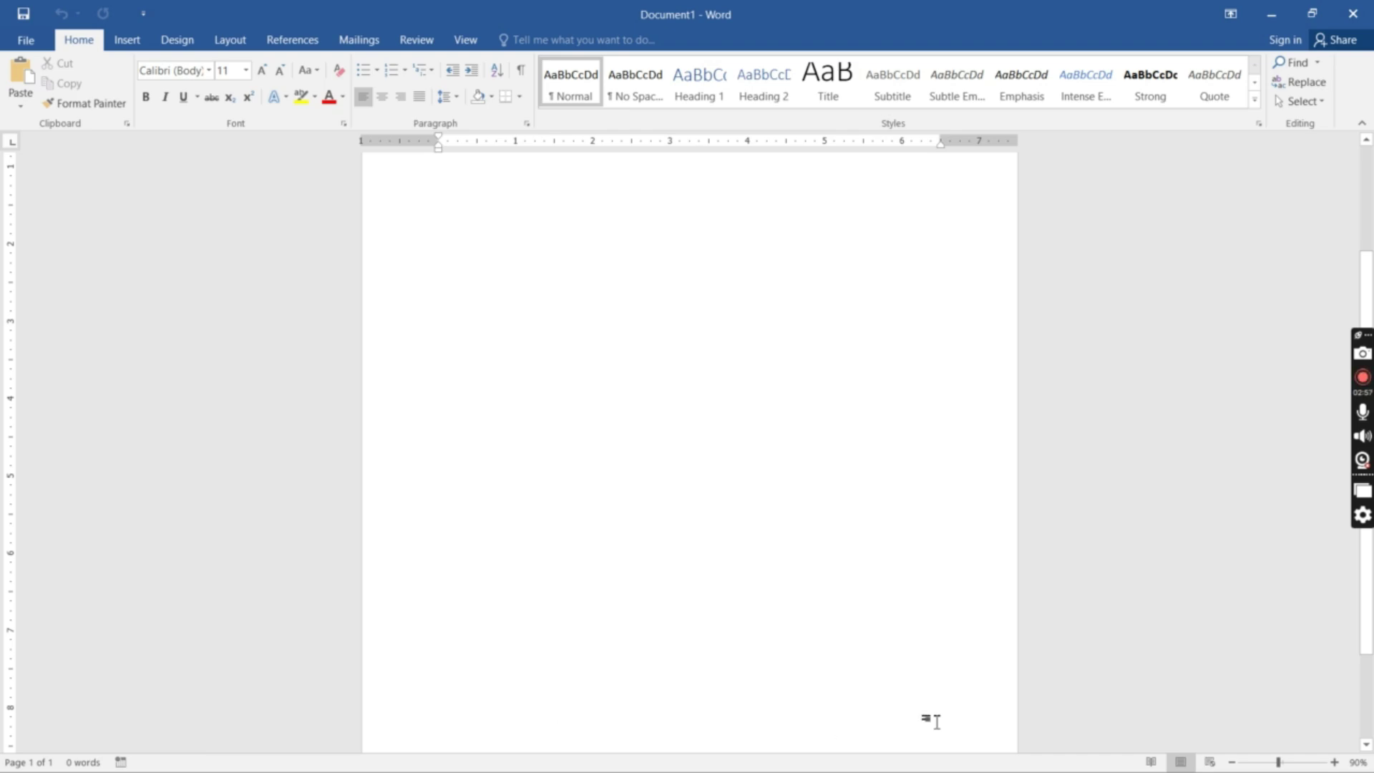
Step: View the blank document in Read Mode and Web Layout, returning to Print Layout
{"action": "left_click", "coordinate": [1149, 763]}
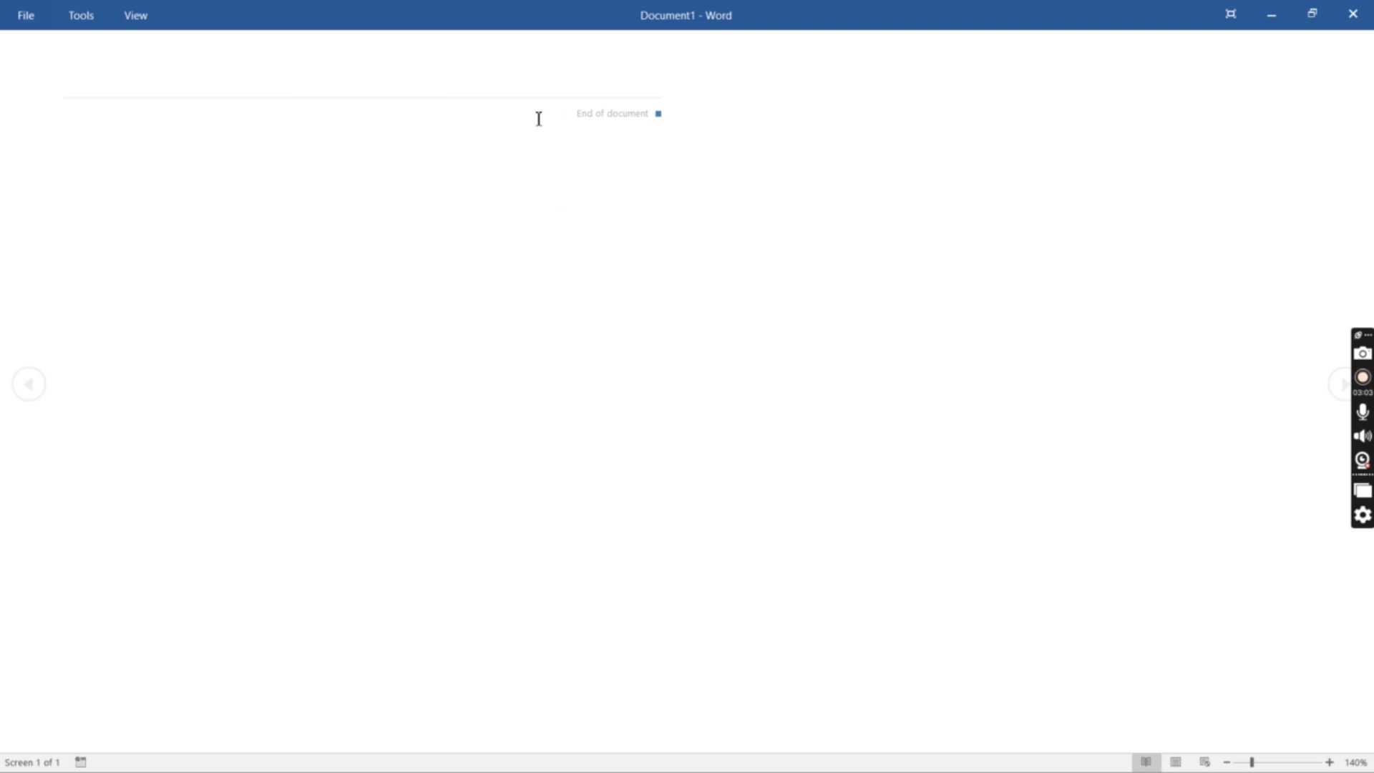
{"action": "left_click", "coordinate": [11, 16]}
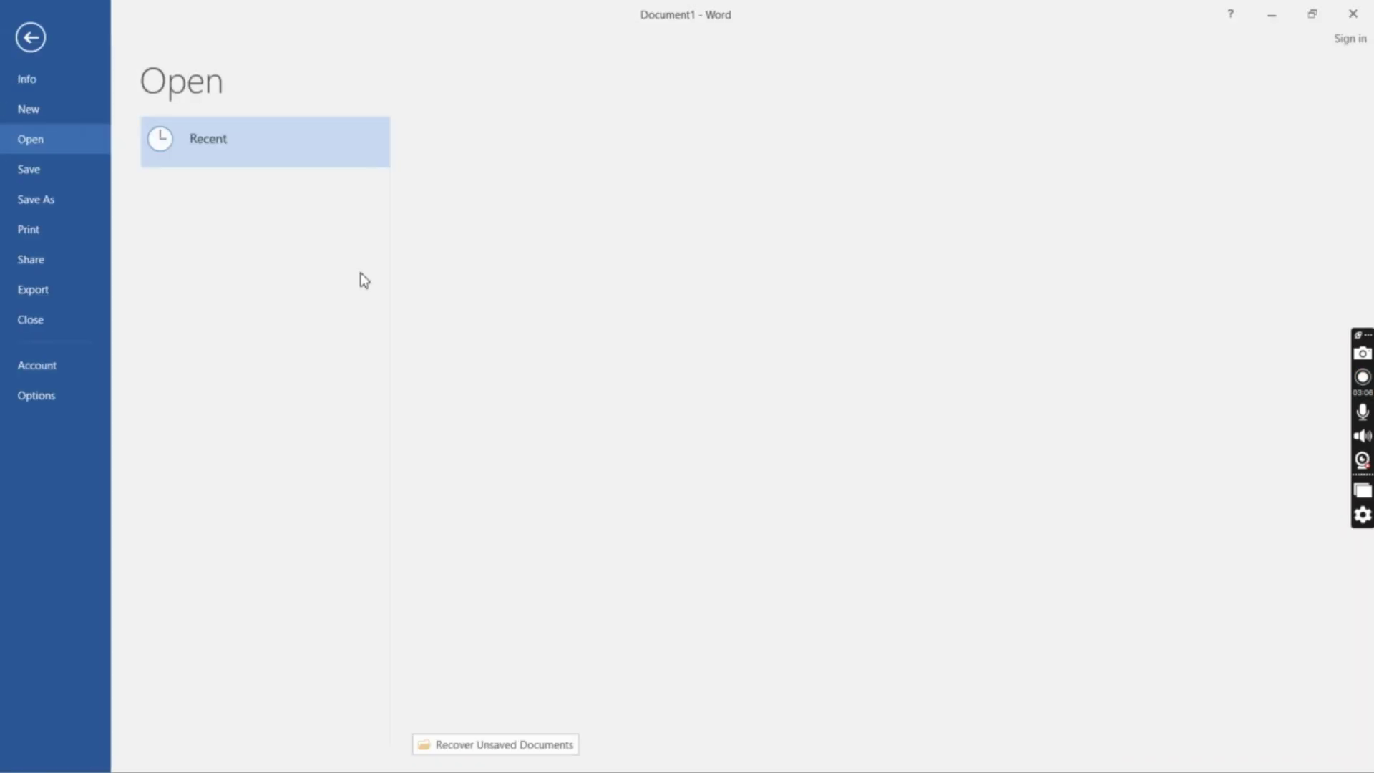
{"action": "left_click", "coordinate": [46, 51]}
{"action": "key", "text": "Escape"}
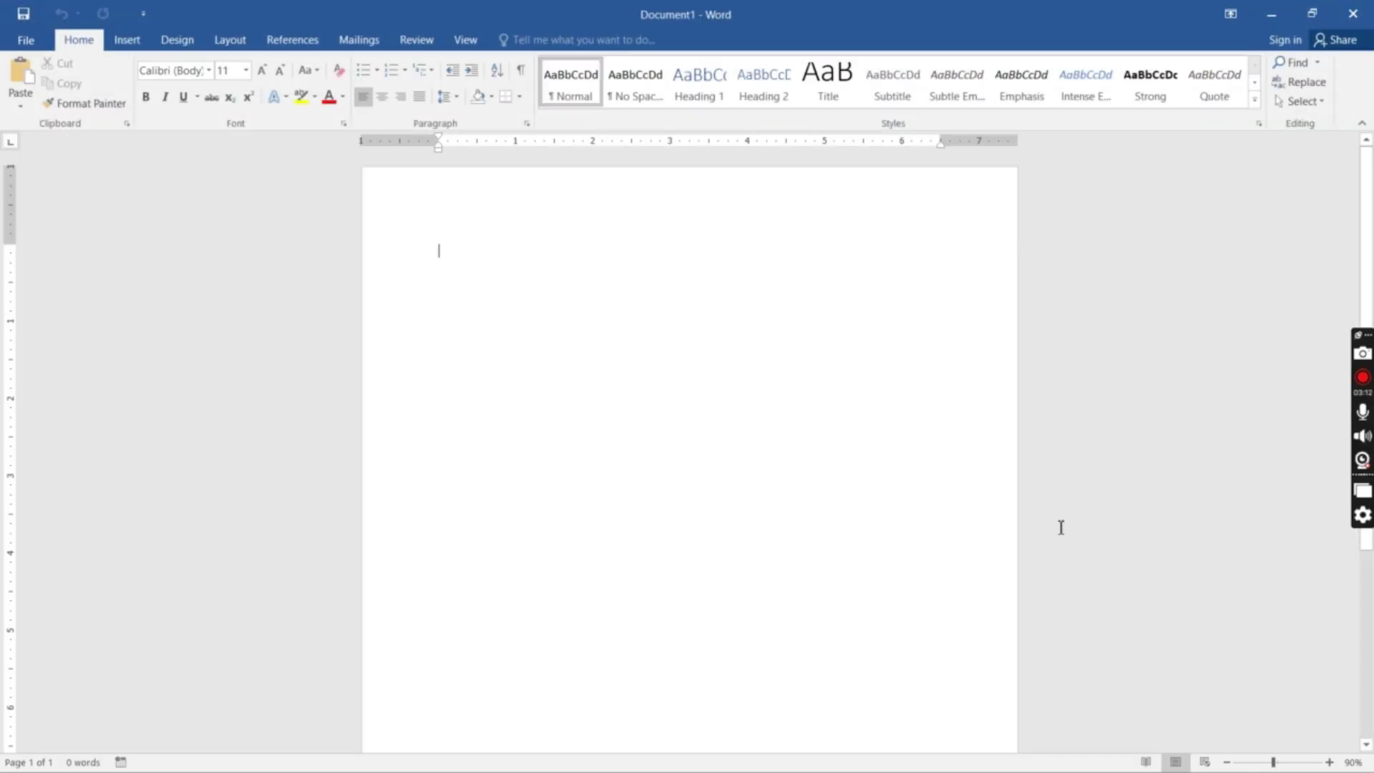
{"action": "left_click", "coordinate": [1205, 762]}
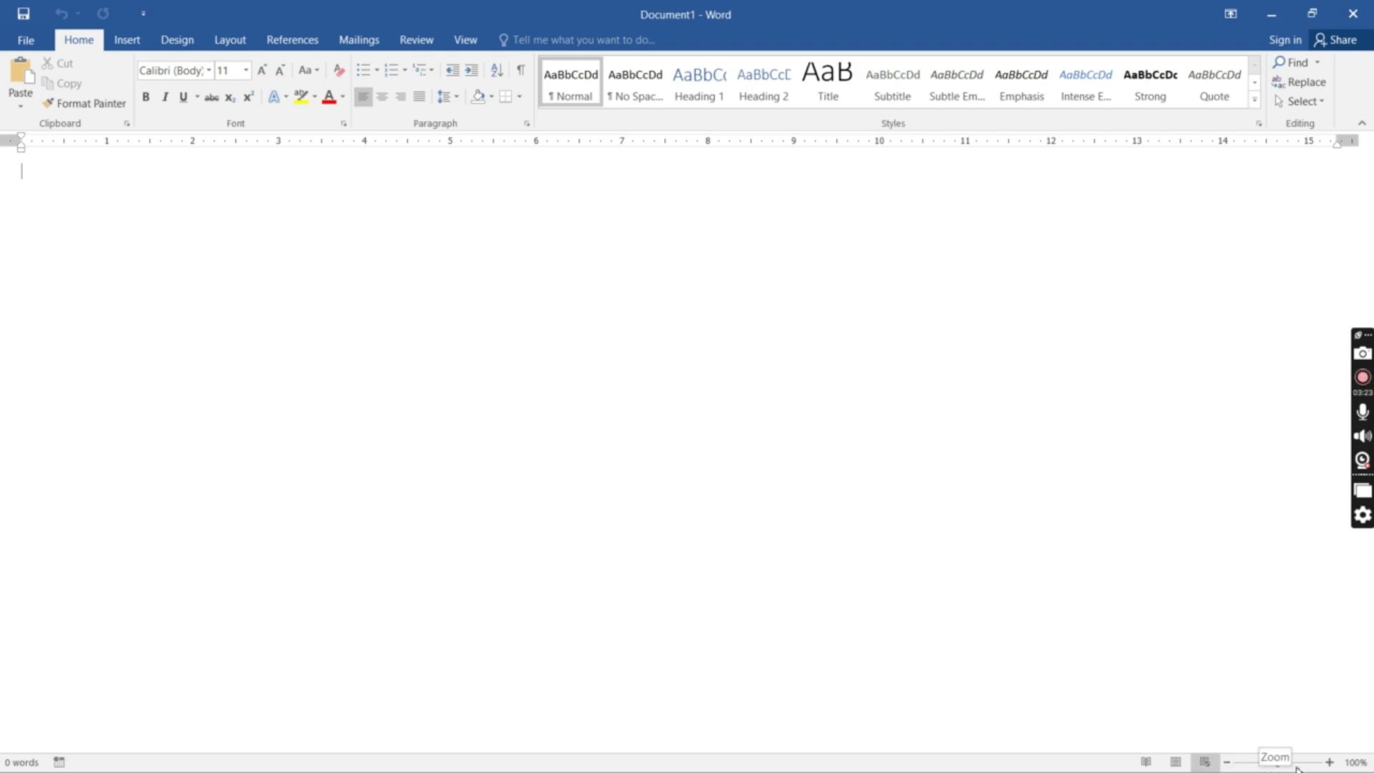
{"action": "left_click", "coordinate": [1177, 761]}
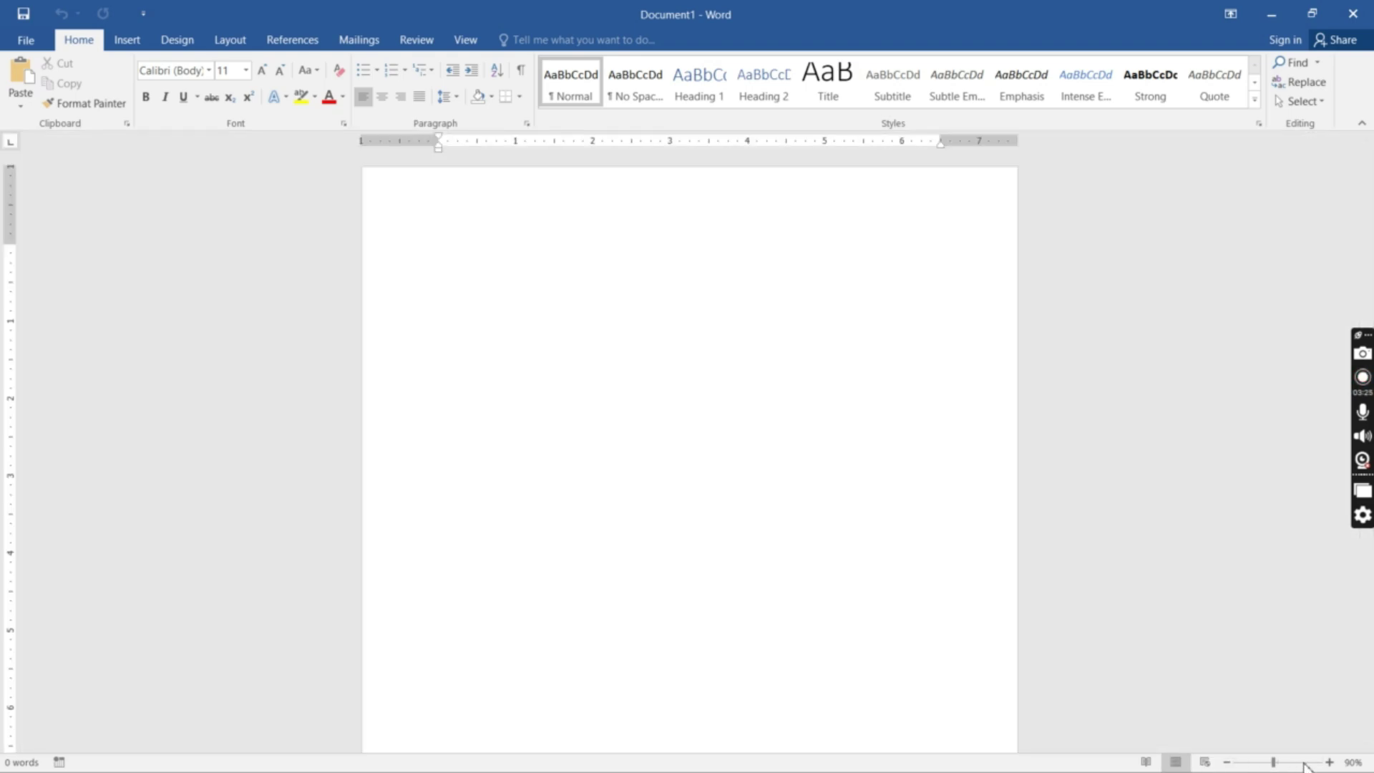
Step: Zoom the page out to 52%, restore the zoom to 90% and look over the page
{"action": "left_click_drag", "start_coordinate": [1274, 763], "coordinate": [1255, 763]}
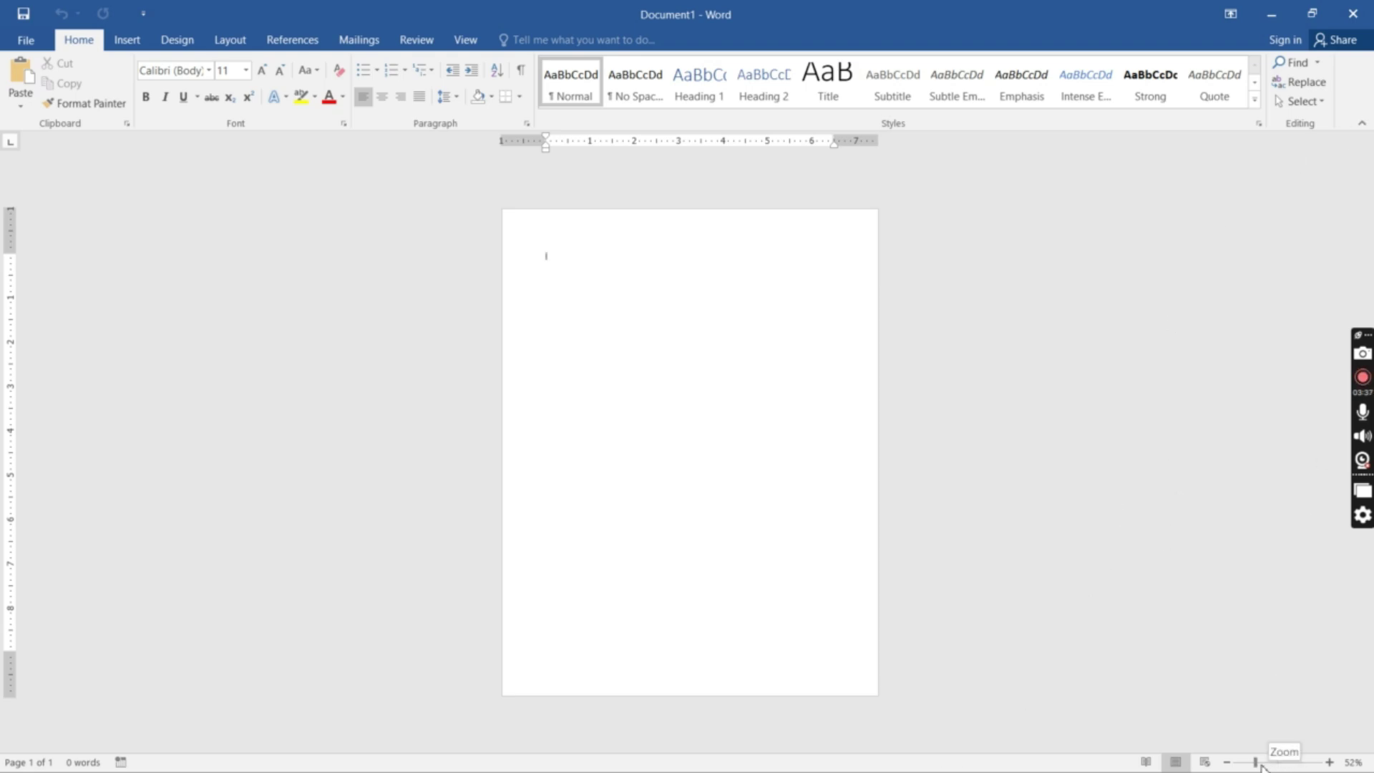
{"action": "left_click_drag", "start_coordinate": [1257, 763], "coordinate": [1274, 763]}
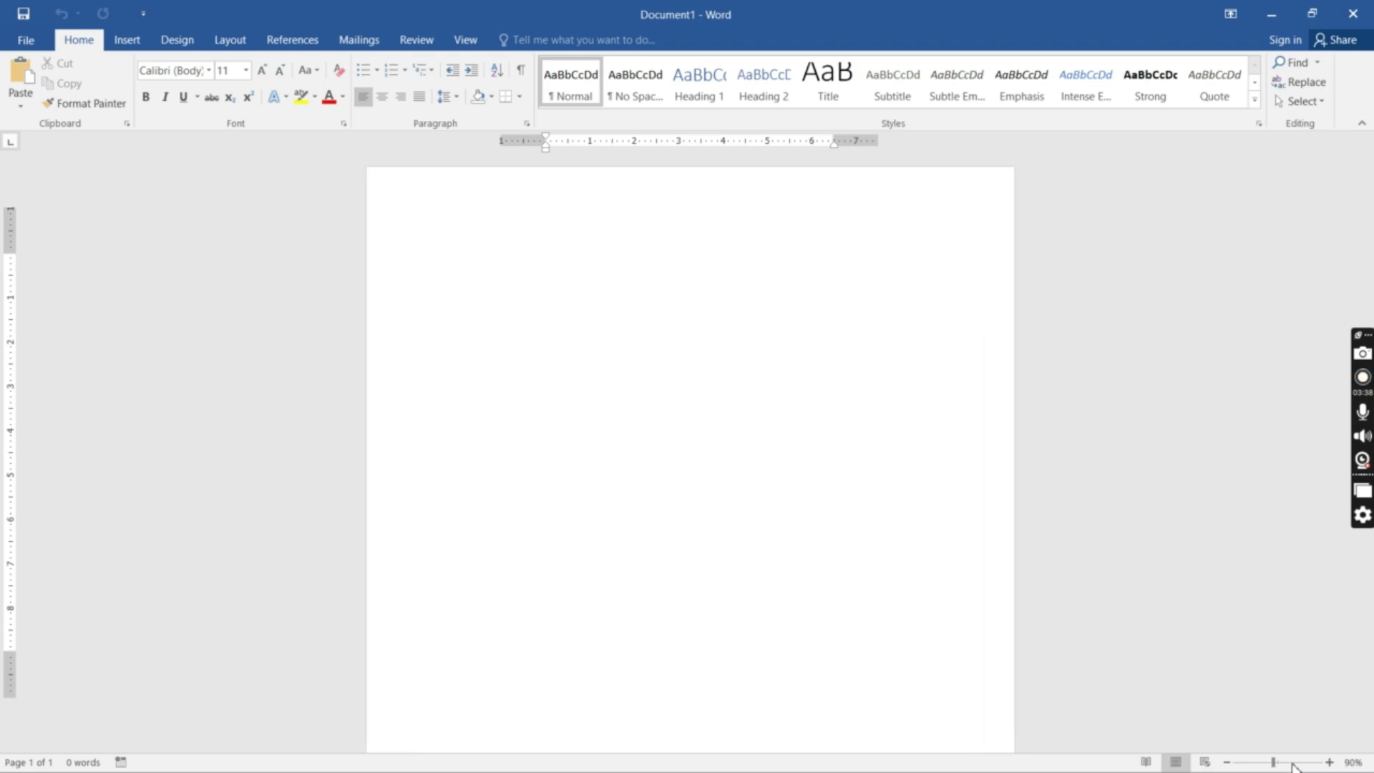
{"action": "left_click_drag", "start_coordinate": [1365, 224], "coordinate": [1367, 569]}
{"action": "scroll", "coordinate": [1343, 293], "scroll_direction": "up", "scroll_amount": 5}
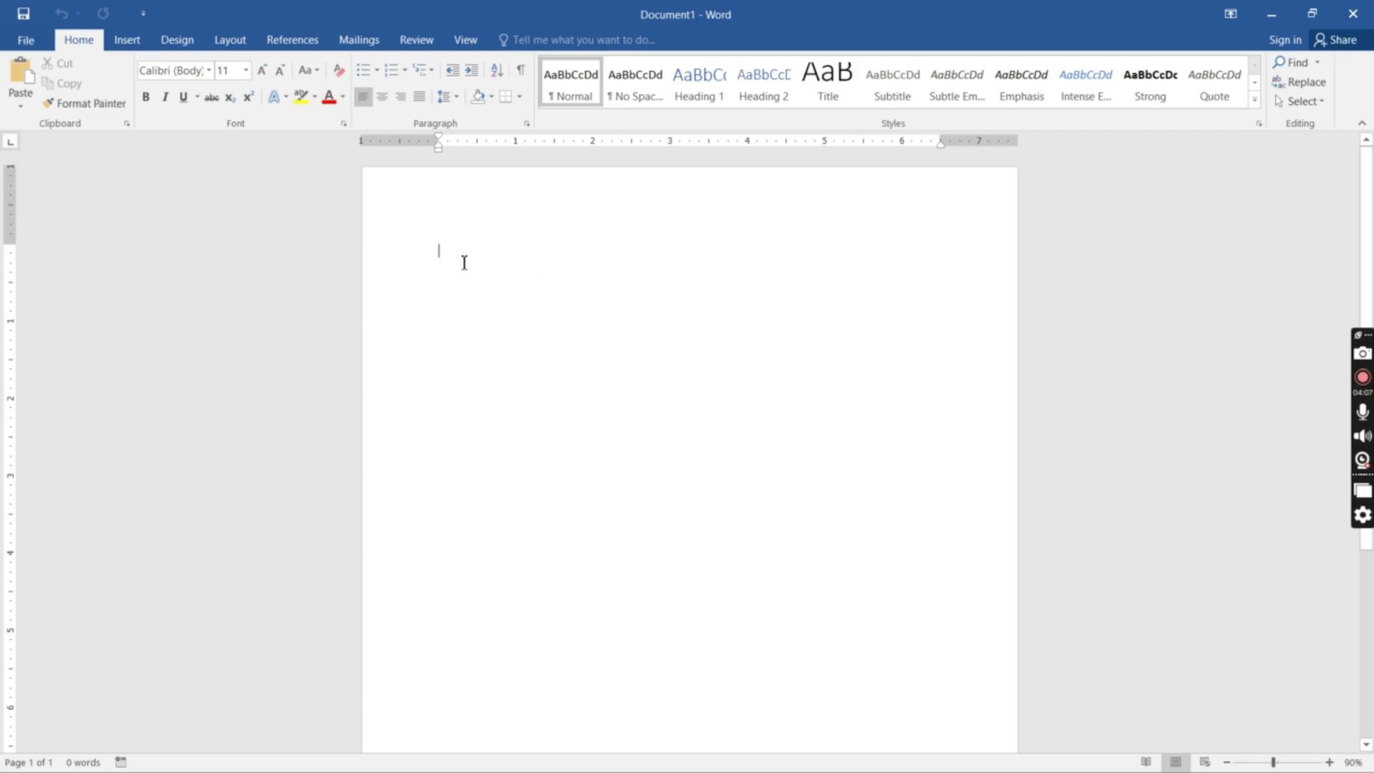
Step: Generate three paragraphs of sample text in the blank document with =rand(3)
{"action": "type", "text": "-"}
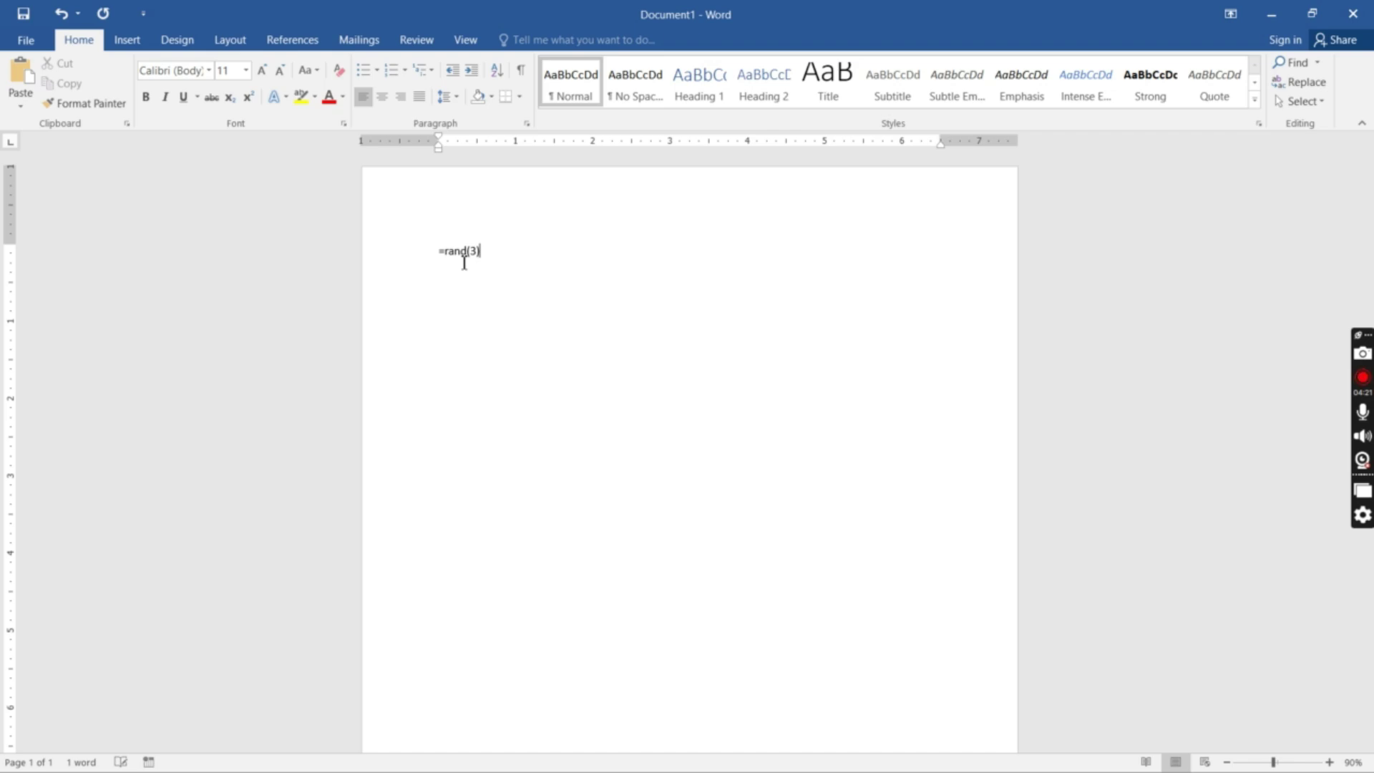
{"action": "key", "text": "Return"}
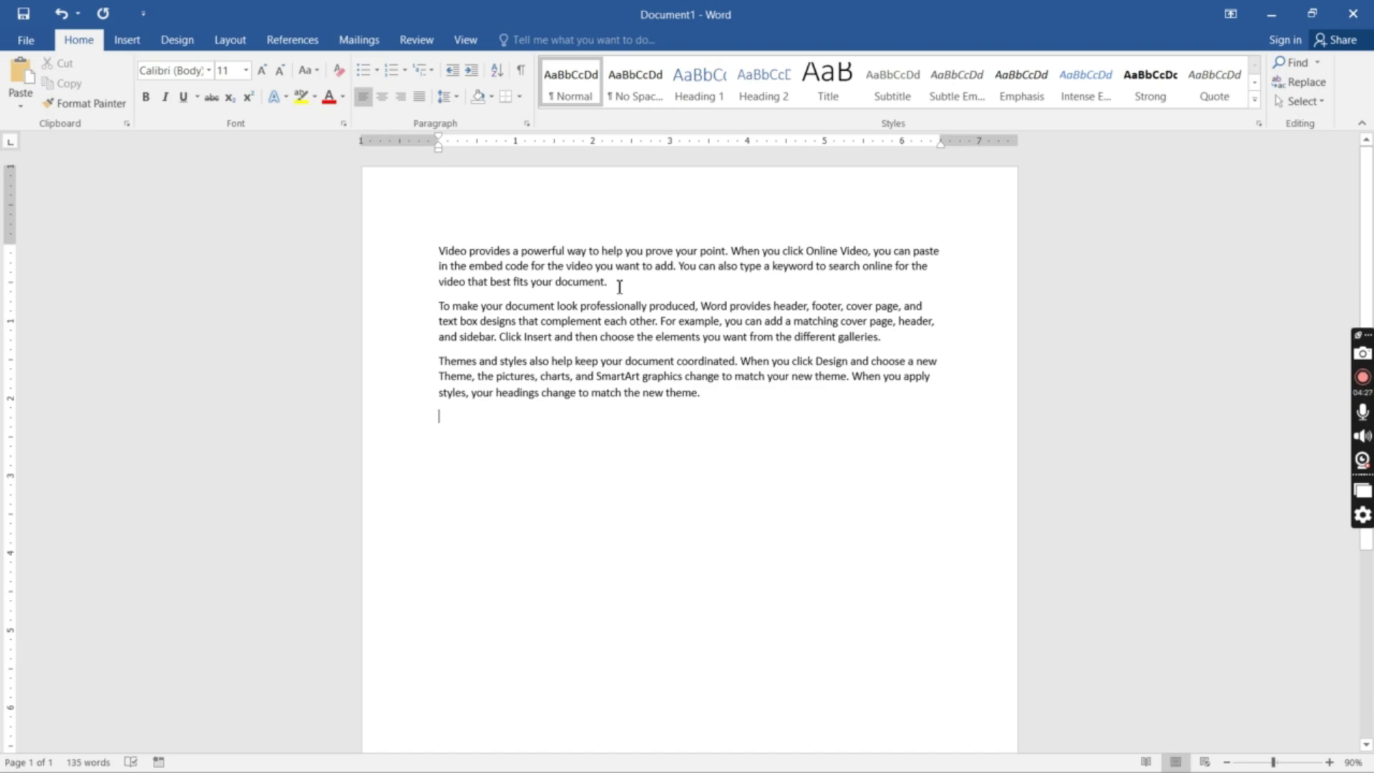
{"action": "left_click_drag", "start_coordinate": [620, 287], "coordinate": [433, 250]}
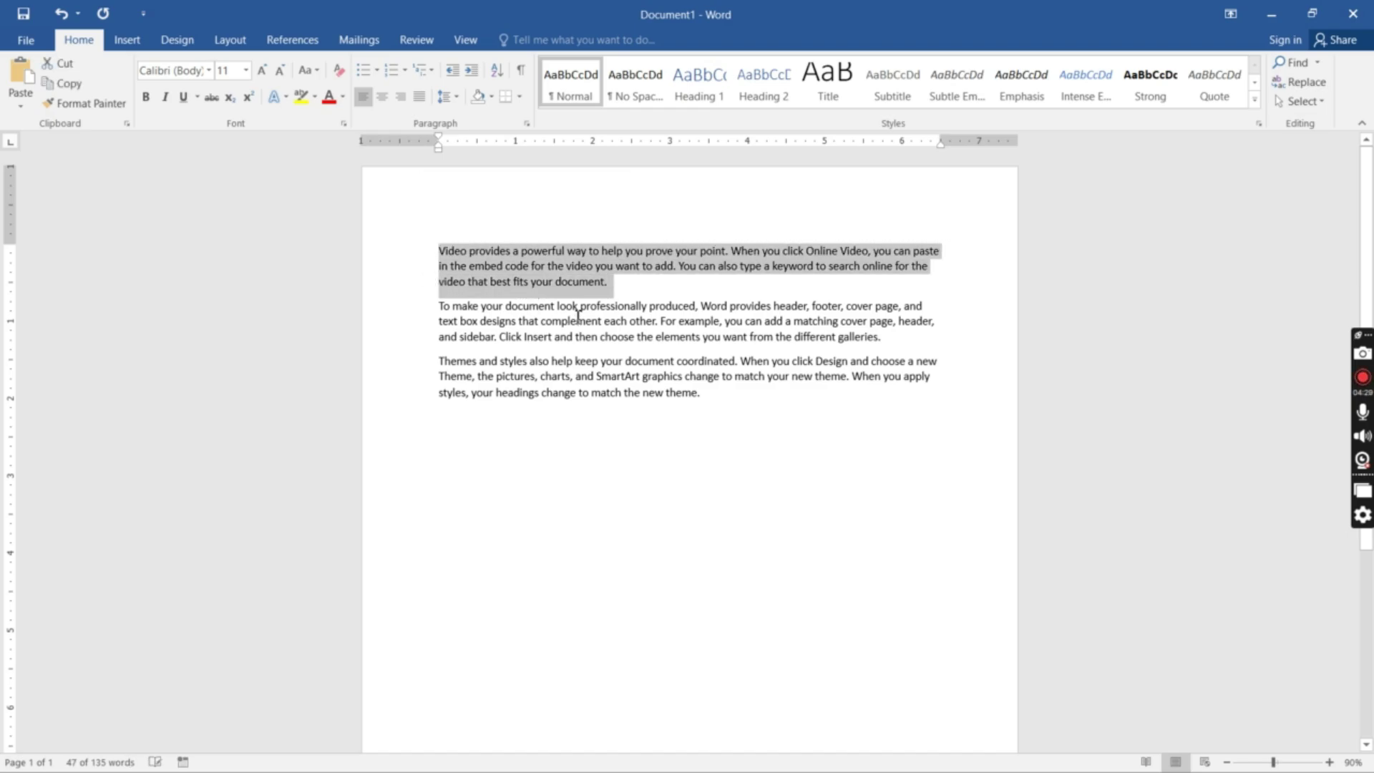
{"action": "left_click", "coordinate": [614, 286]}
{"action": "left_click_drag", "start_coordinate": [570, 285], "coordinate": [439, 254]}
Step: Copy the whole first paragraph, starting "Video provides", and paste it below the last paragraph
{"action": "left_click", "coordinate": [620, 285]}
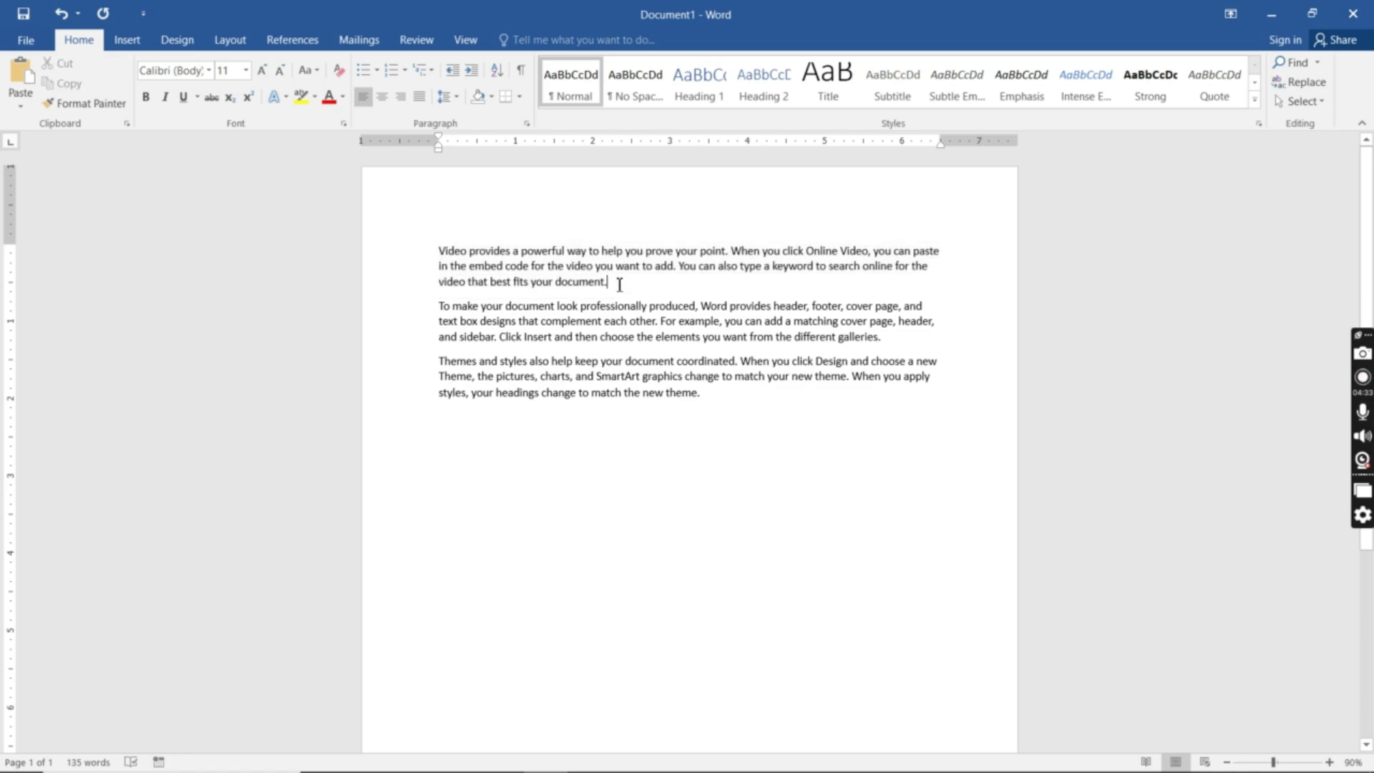
{"action": "key", "text": "shift+Up"}
{"action": "key", "text": "shift+Up"}
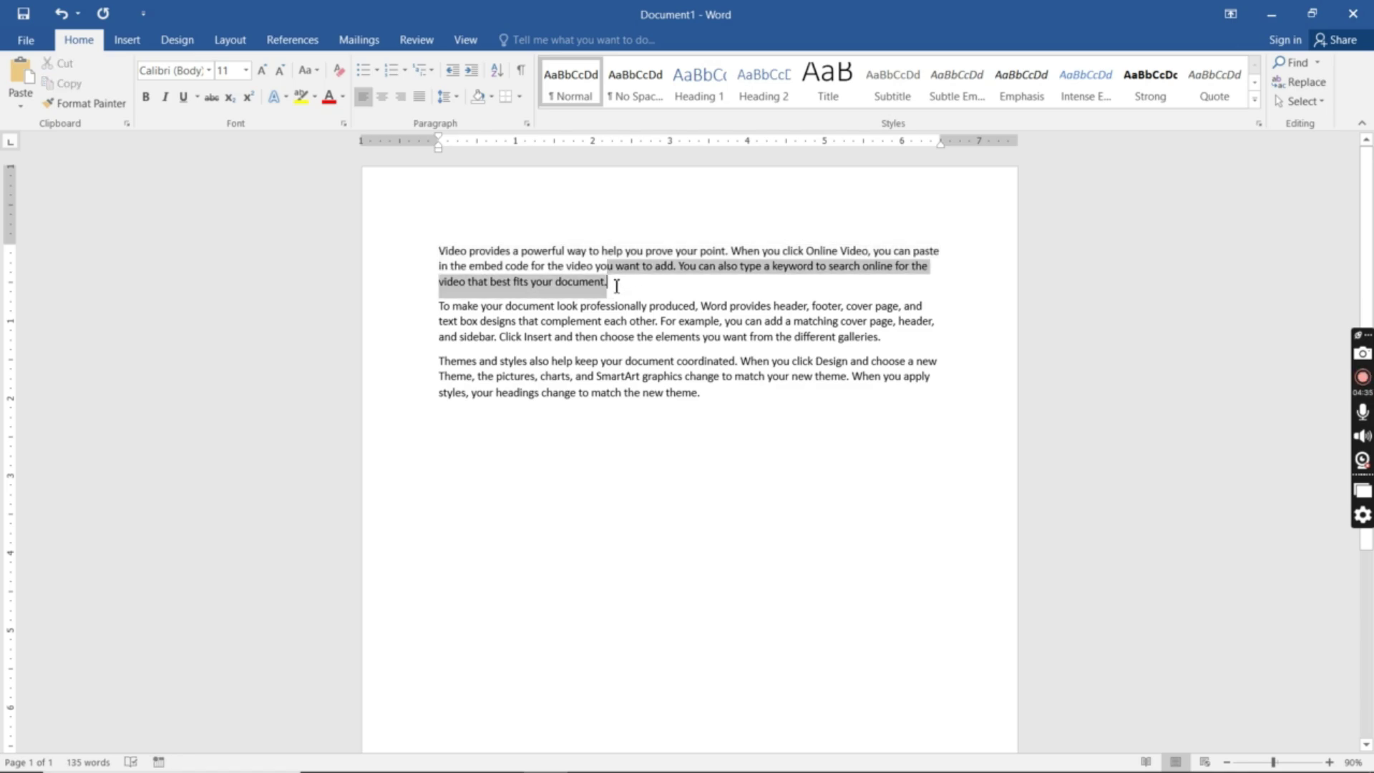
{"action": "key", "text": "ctrl+shift+Left"}
{"action": "key", "text": "ctrl+shift+Left"}
{"action": "key", "text": "ctrl+shift+Left"}
{"action": "key", "text": "ctrl+shift+Left"}
{"action": "key", "text": "ctrl+shift+Left"}
{"action": "key", "text": "ctrl+shift+Left"}
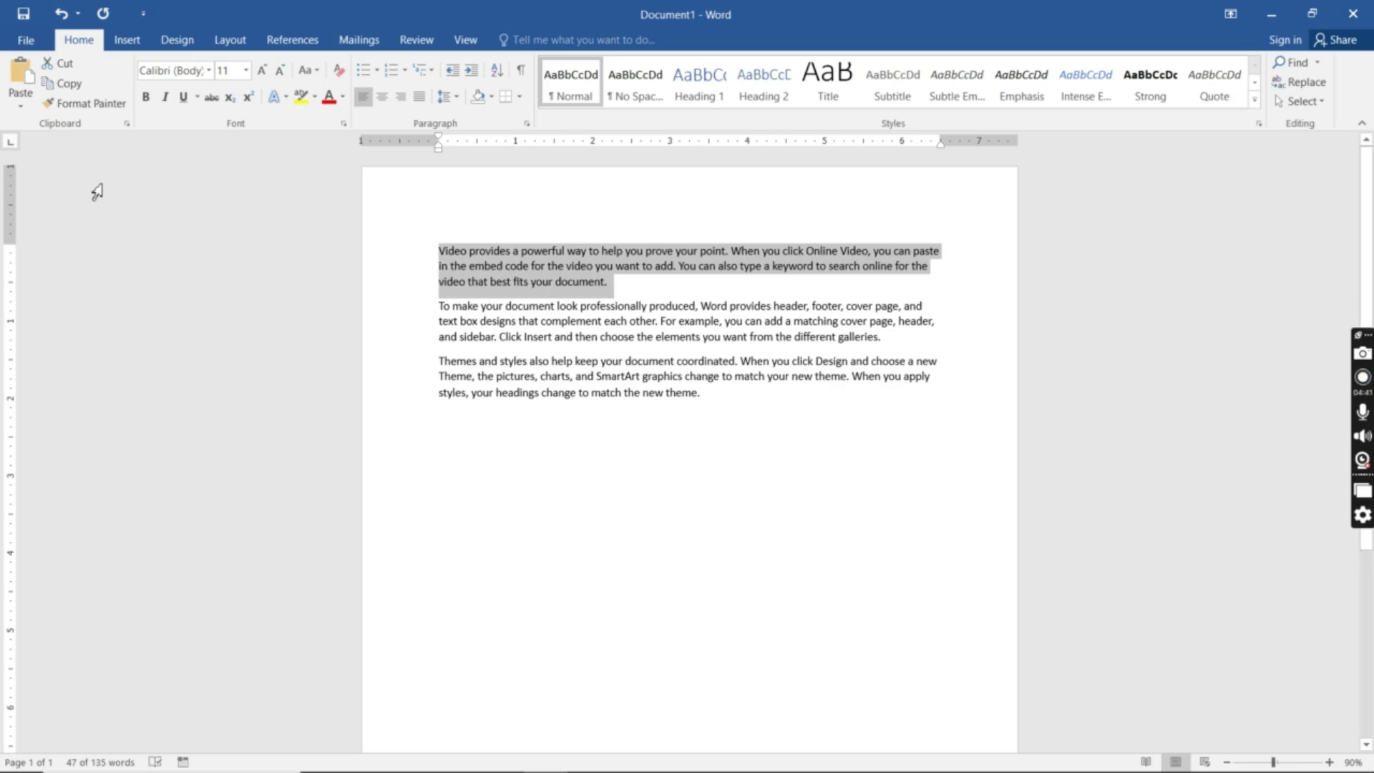
{"action": "left_click", "coordinate": [70, 84]}
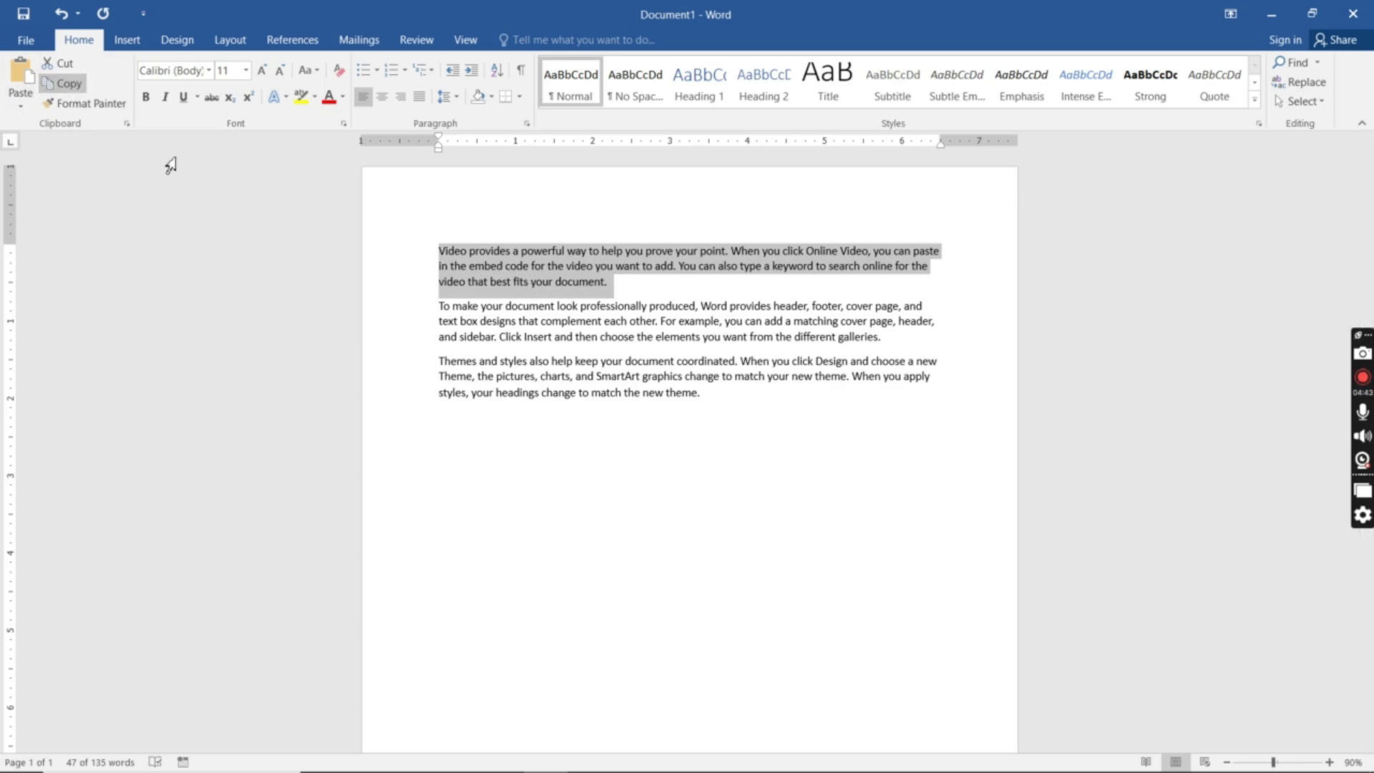
{"action": "left_click", "coordinate": [486, 441]}
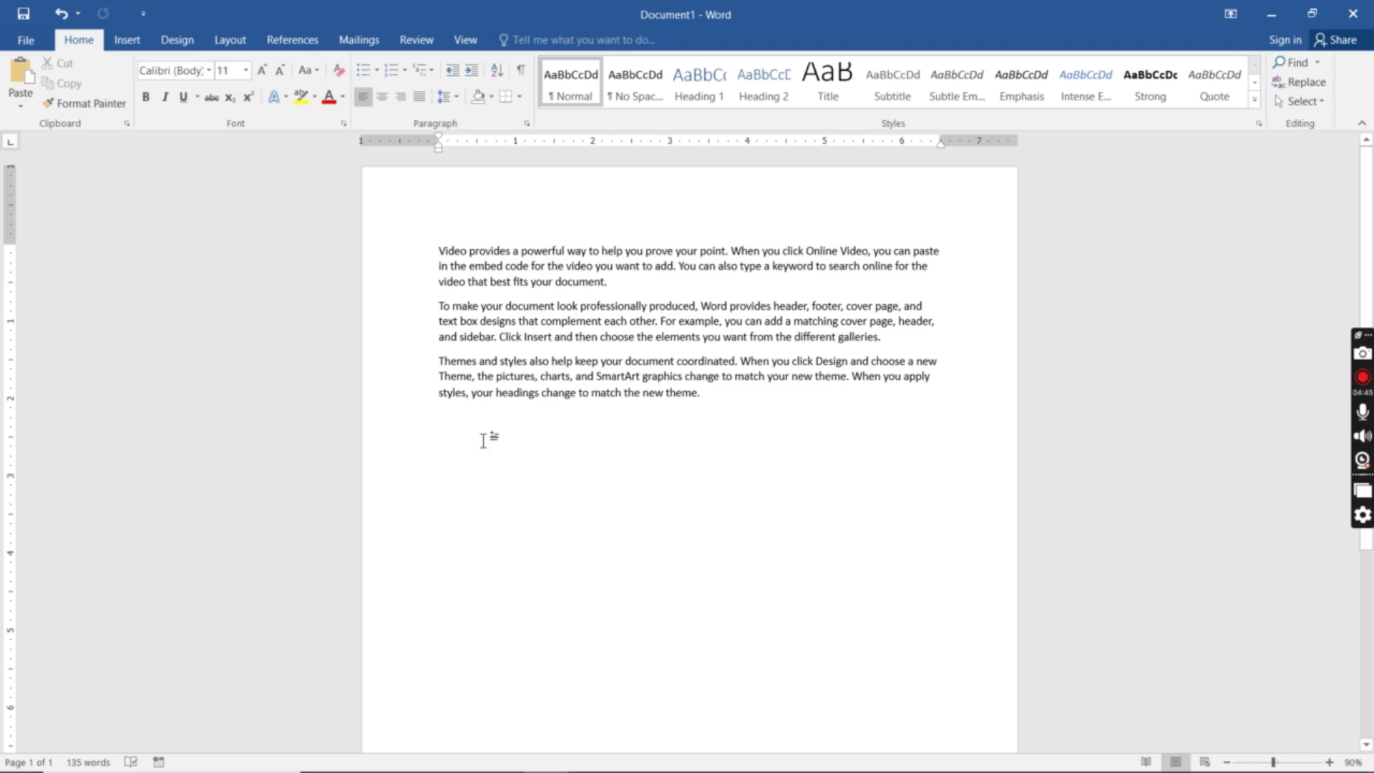
{"action": "left_click", "coordinate": [14, 87]}
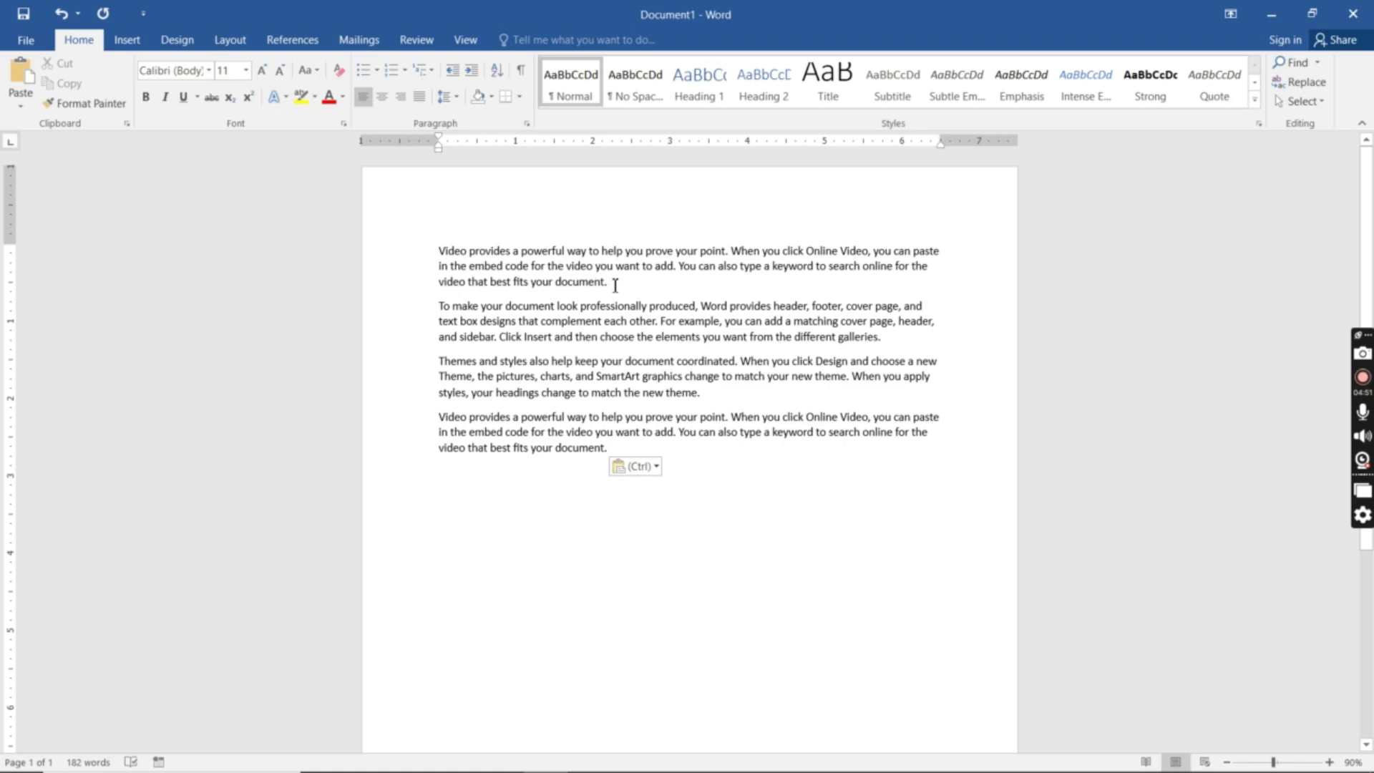
Step: Cut the first paragraph, starting "Video provides", and paste it at the end of the document
{"action": "left_click_drag", "start_coordinate": [614, 285], "coordinate": [399, 267]}
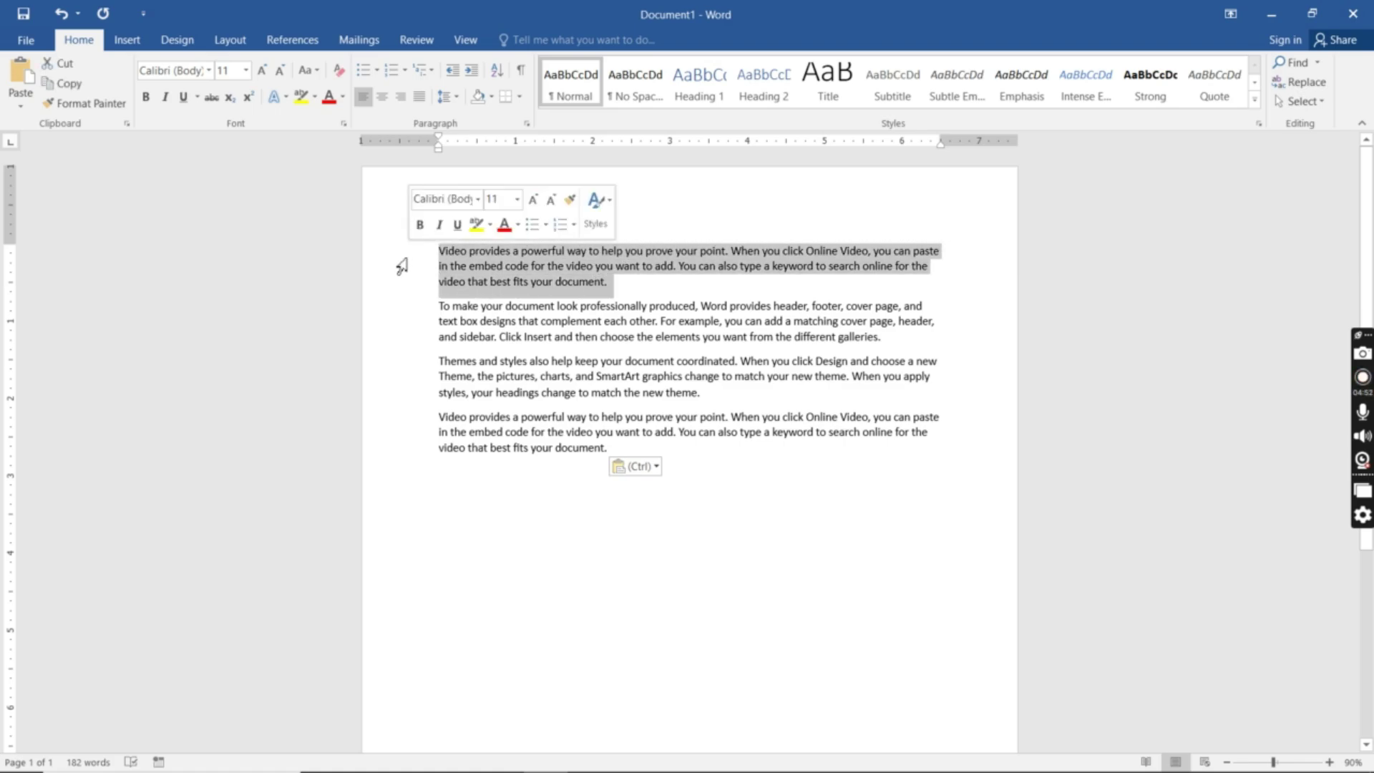
{"action": "left_click", "coordinate": [61, 64]}
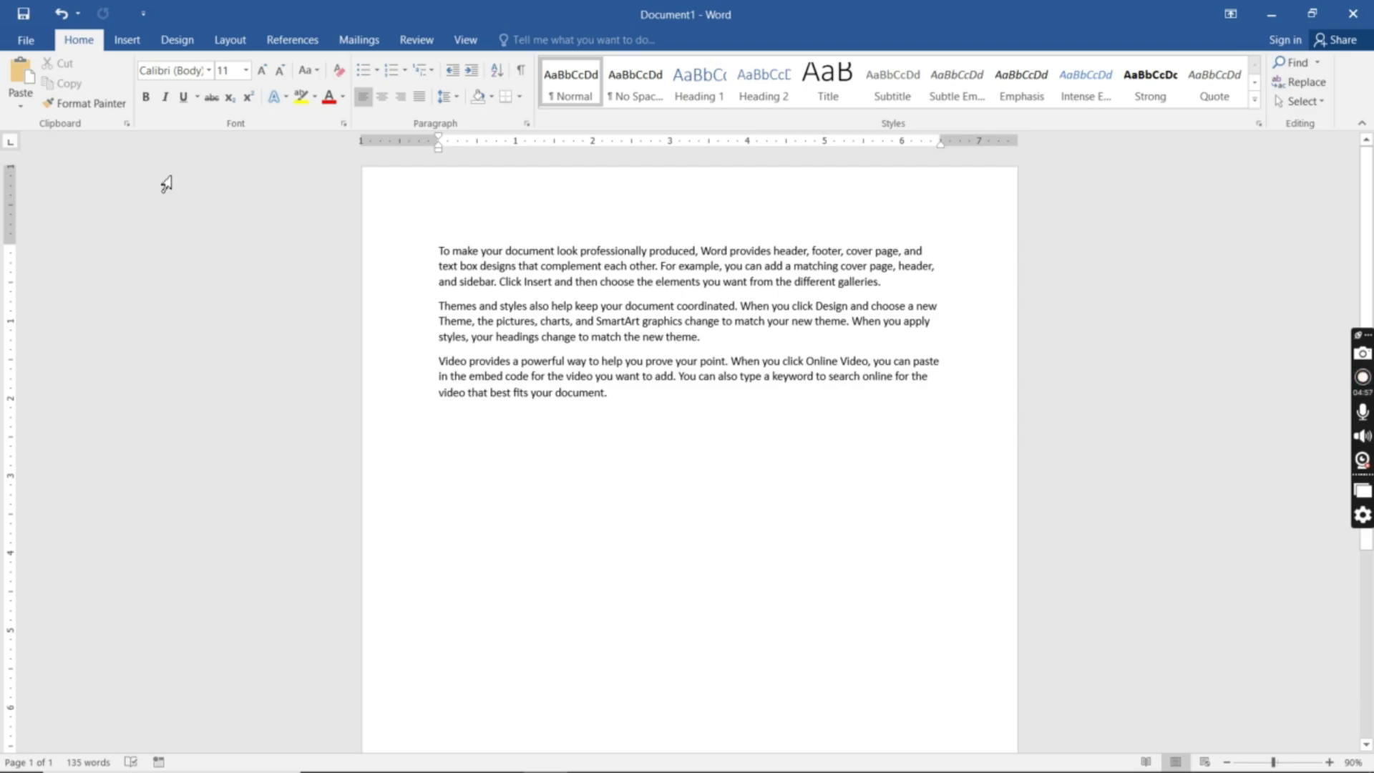
{"action": "left_click", "coordinate": [20, 75]}
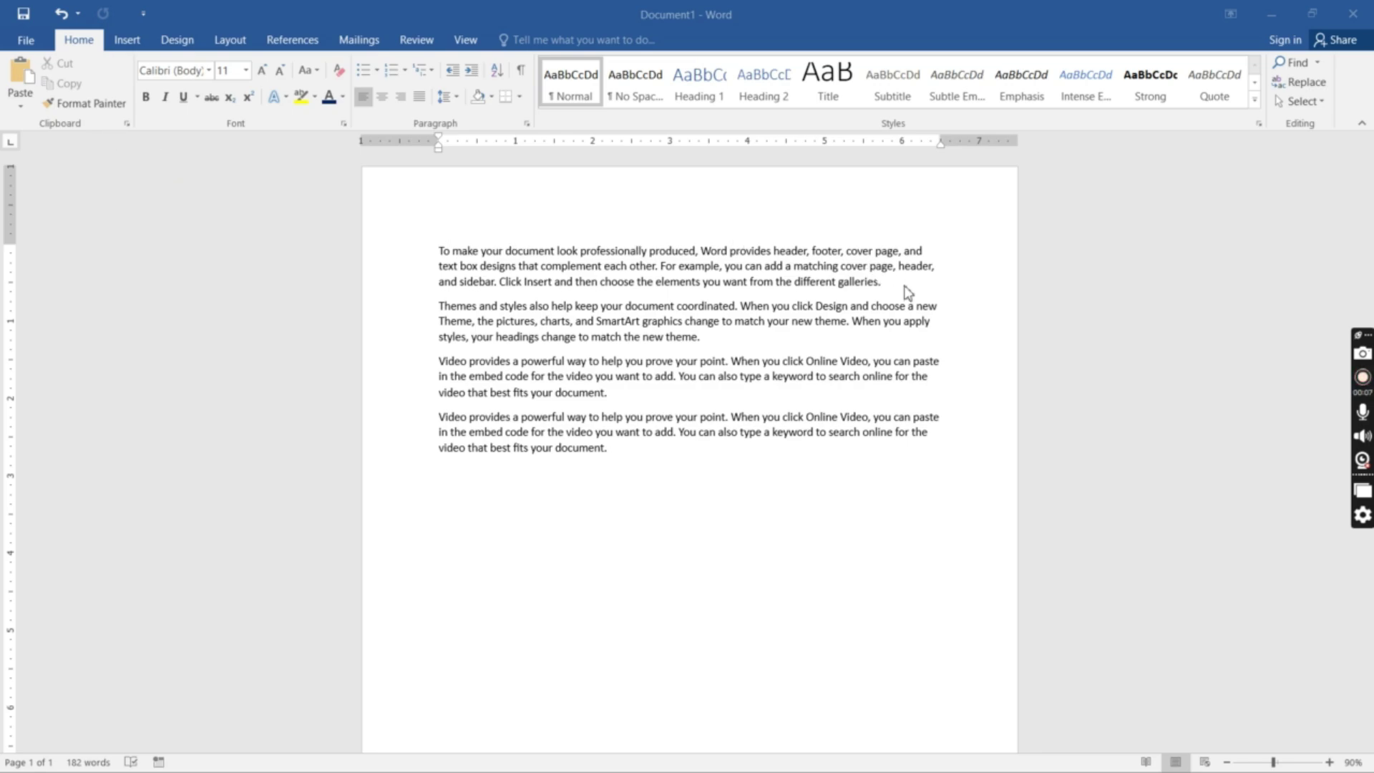
Step: Color the text from "text box designs" through "Themes and styles also help" red
{"action": "left_click_drag", "start_coordinate": [887, 292], "coordinate": [419, 272]}
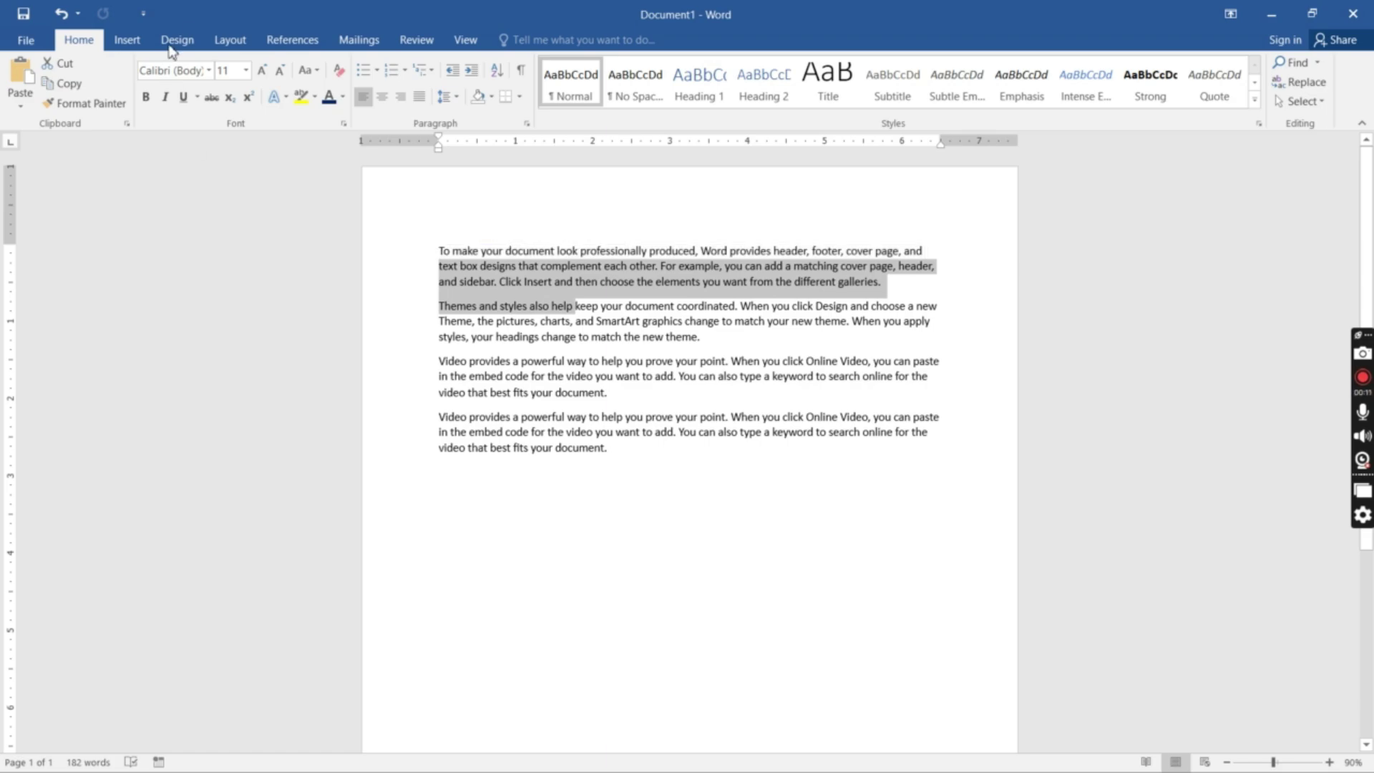
{"action": "left_click", "coordinate": [346, 97]}
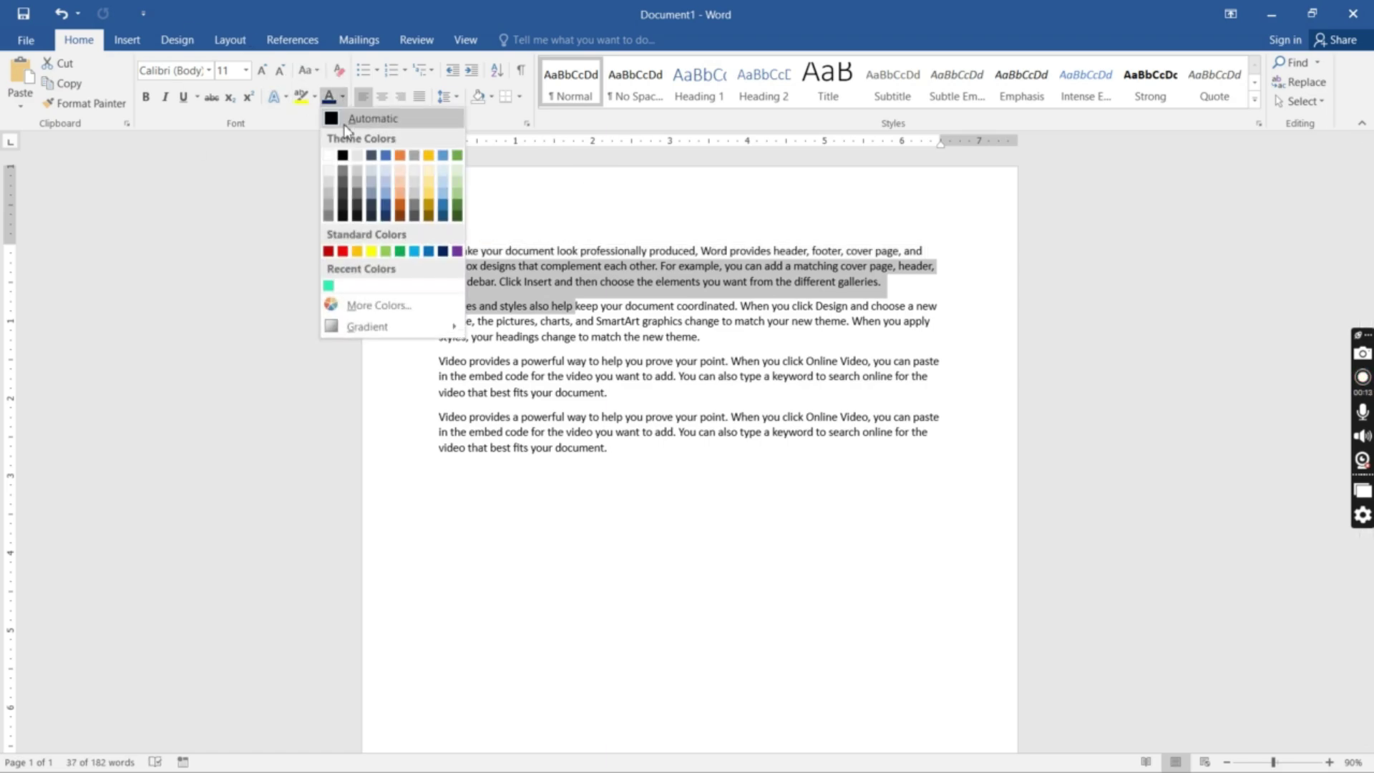
{"action": "left_click", "coordinate": [343, 252]}
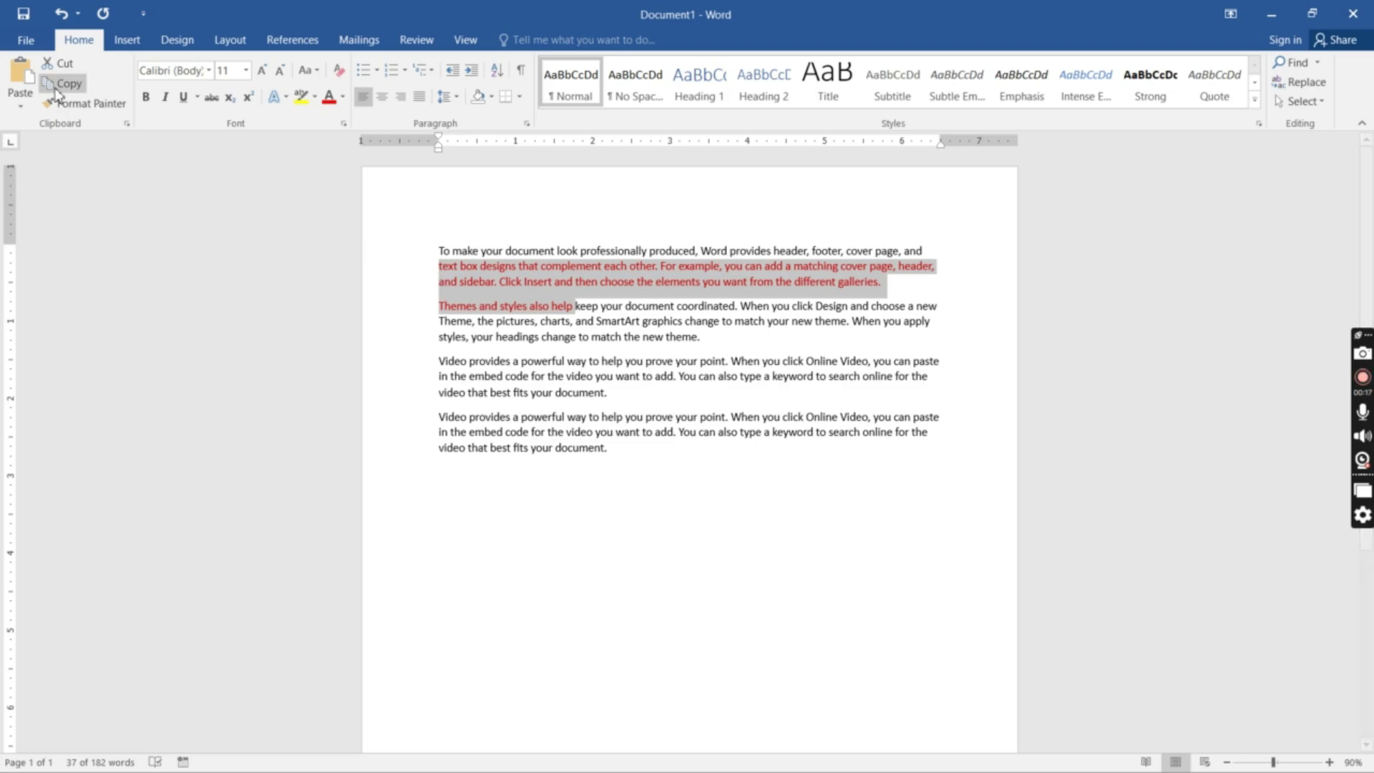
Step: Try to apply the red text's formatting to the last paragraph with Format Painter
{"action": "left_click", "coordinate": [91, 104]}
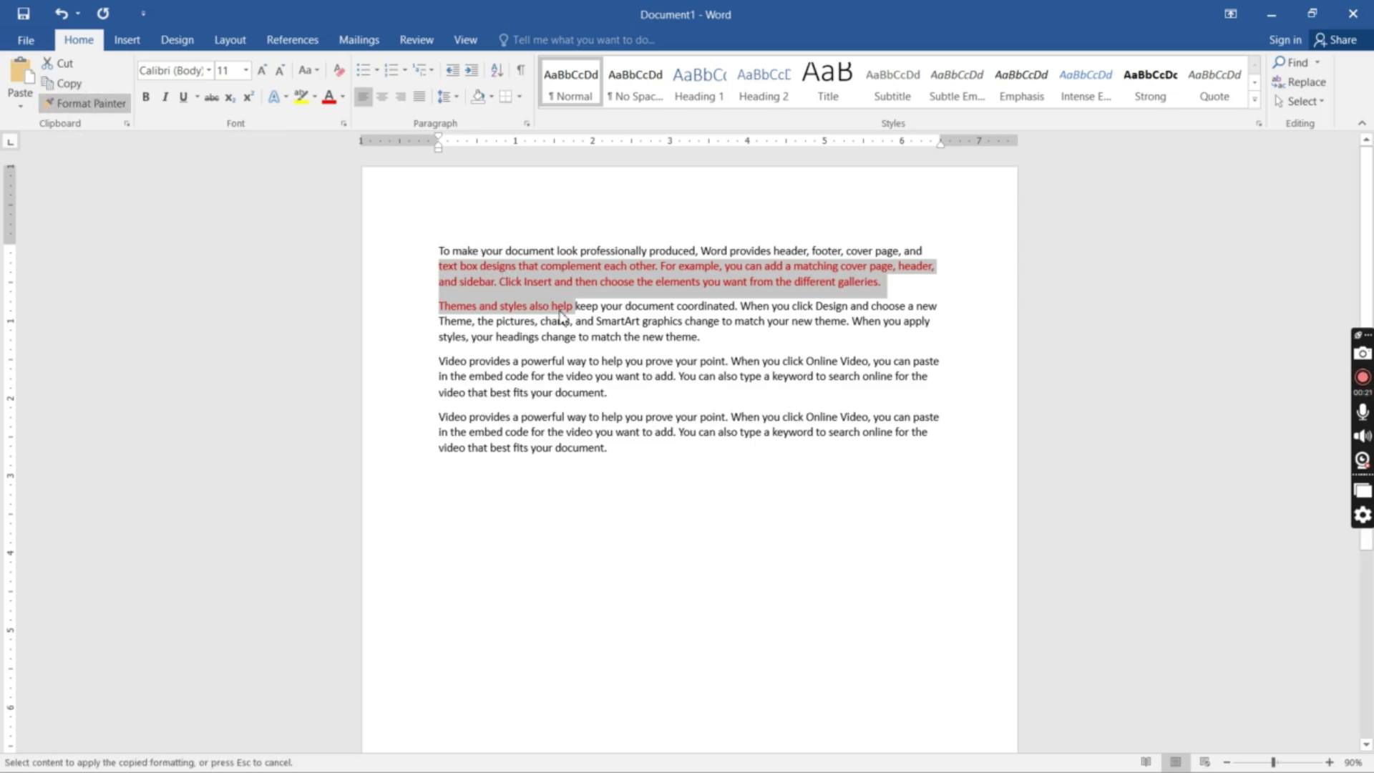
{"action": "left_click_drag", "start_coordinate": [610, 450], "coordinate": [423, 423]}
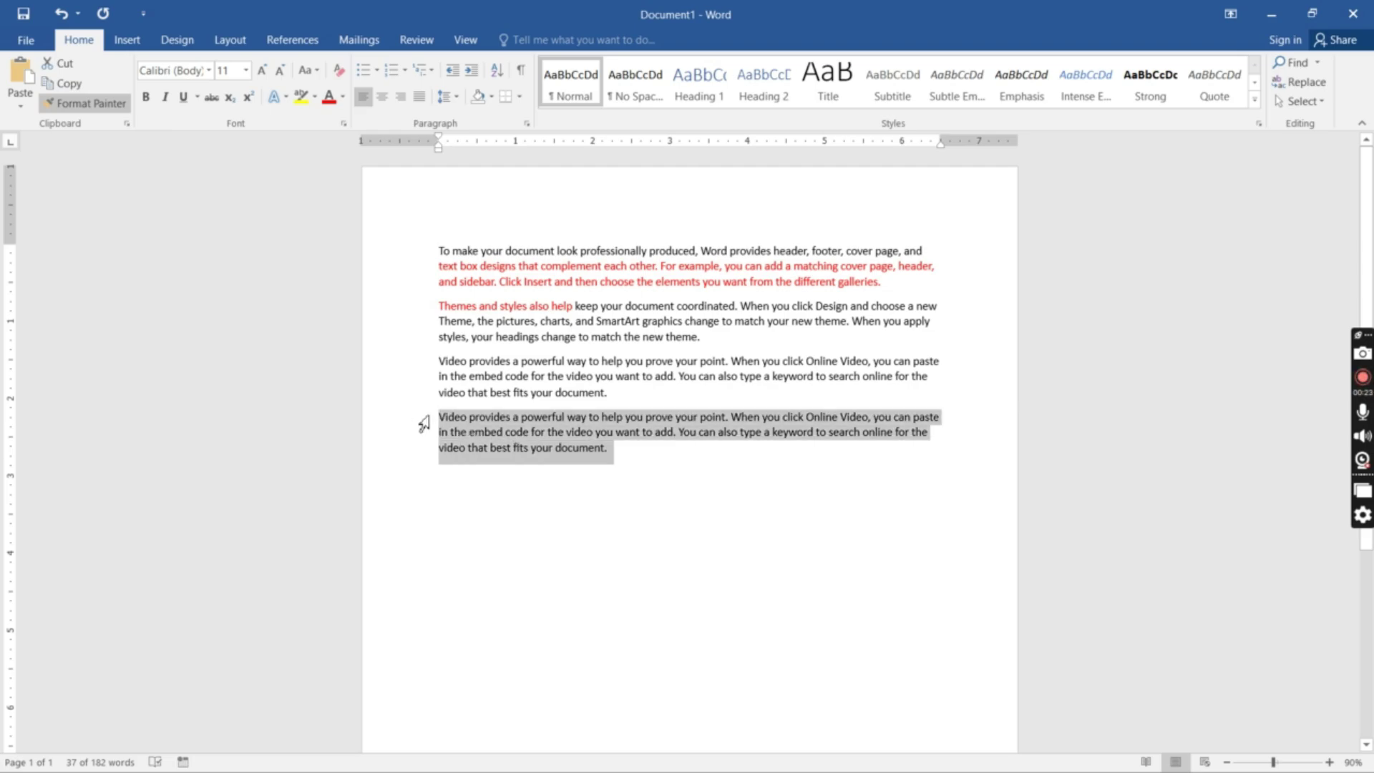
{"action": "left_click", "coordinate": [575, 439]}
Step: Copy the formatting of the red words "Click Insert and then" onto the last paragraph with Format Painter
{"action": "left_click_drag", "start_coordinate": [596, 277], "coordinate": [499, 281]}
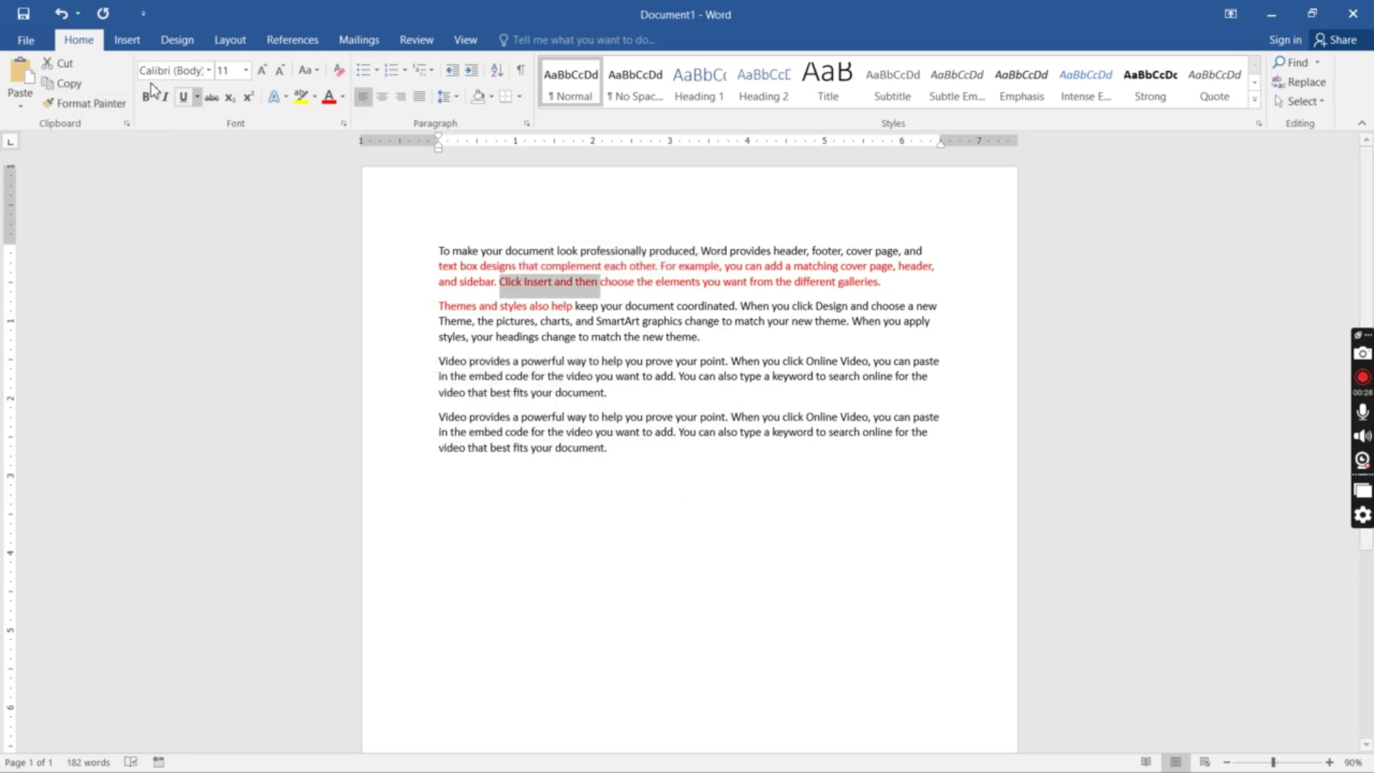
{"action": "left_click", "coordinate": [85, 103]}
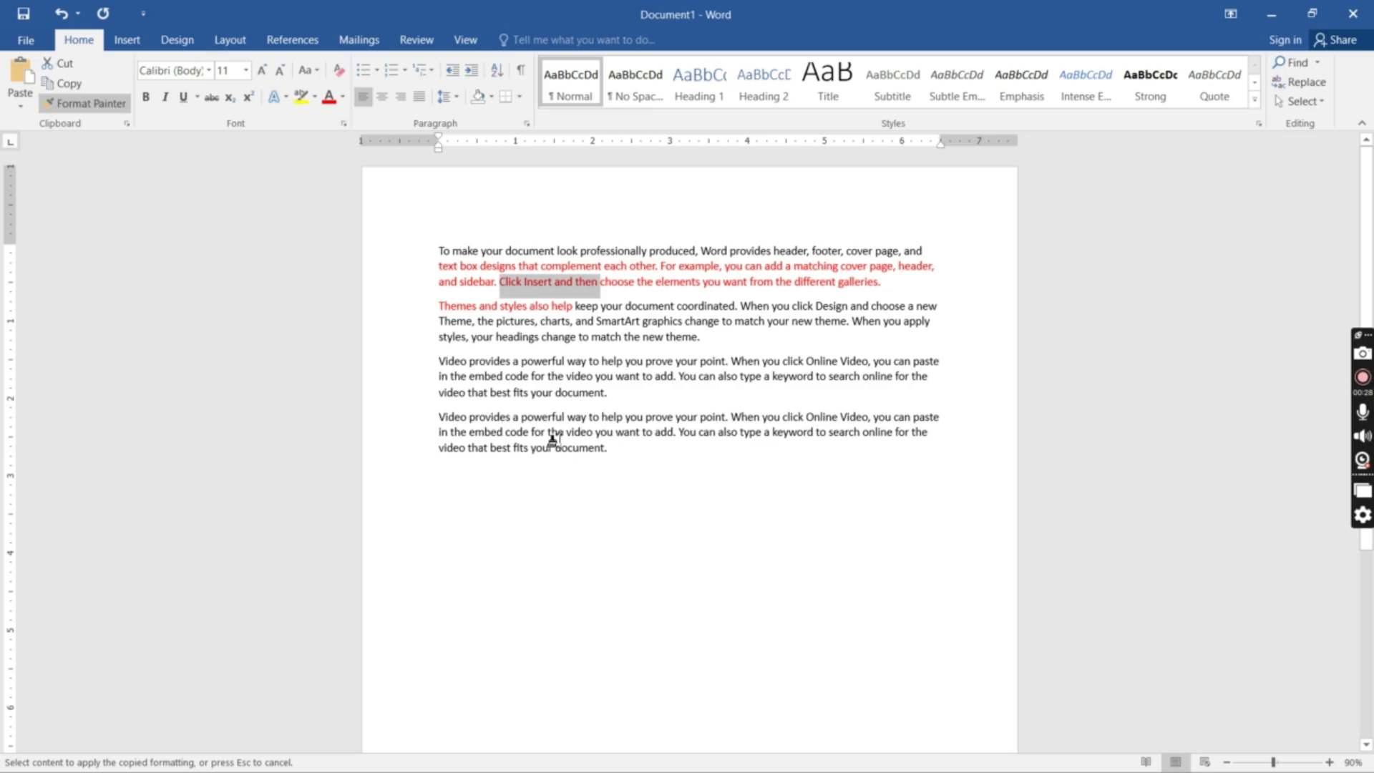
{"action": "left_click_drag", "start_coordinate": [610, 450], "coordinate": [409, 422]}
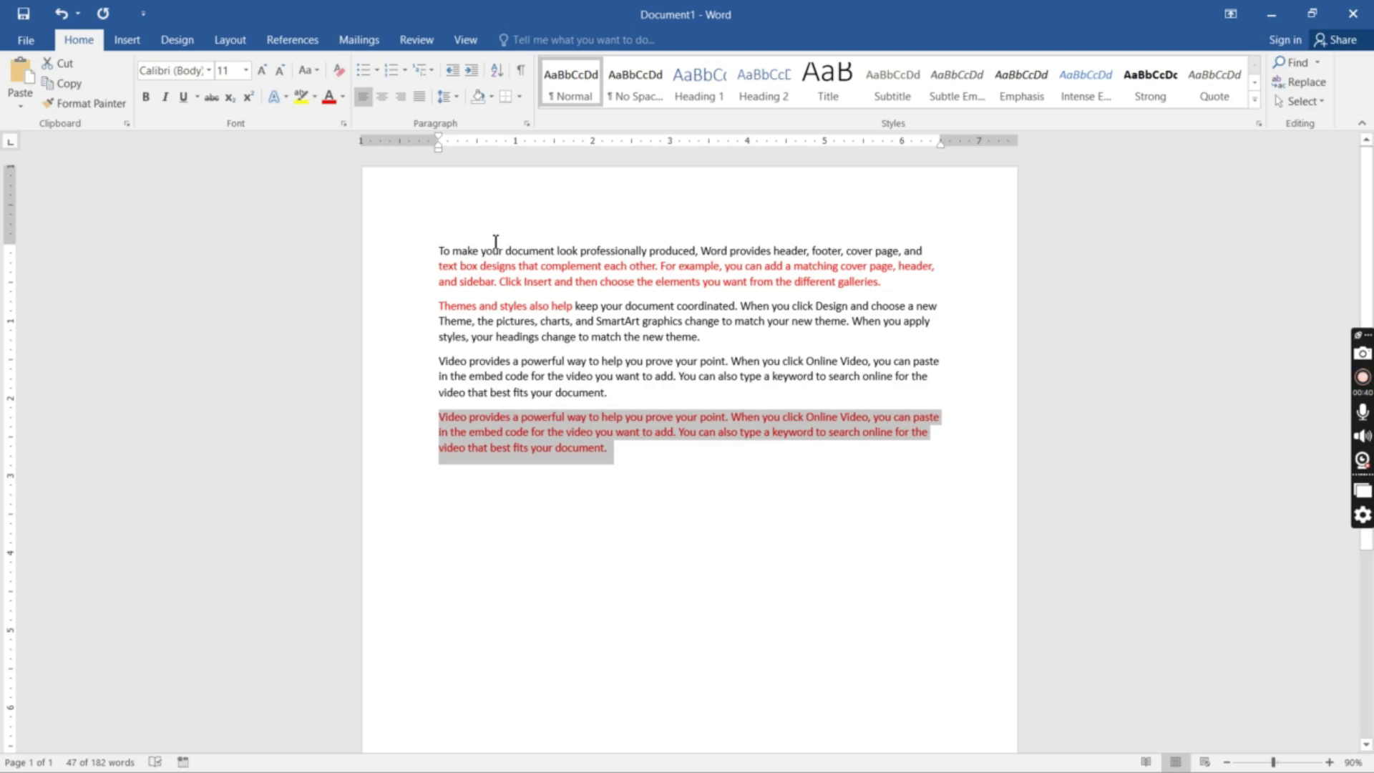
Step: Format the first paragraph, starting "To make your document", as bold, italic, underlined and struck through
{"action": "left_click_drag", "start_coordinate": [443, 246], "coordinate": [916, 283]}
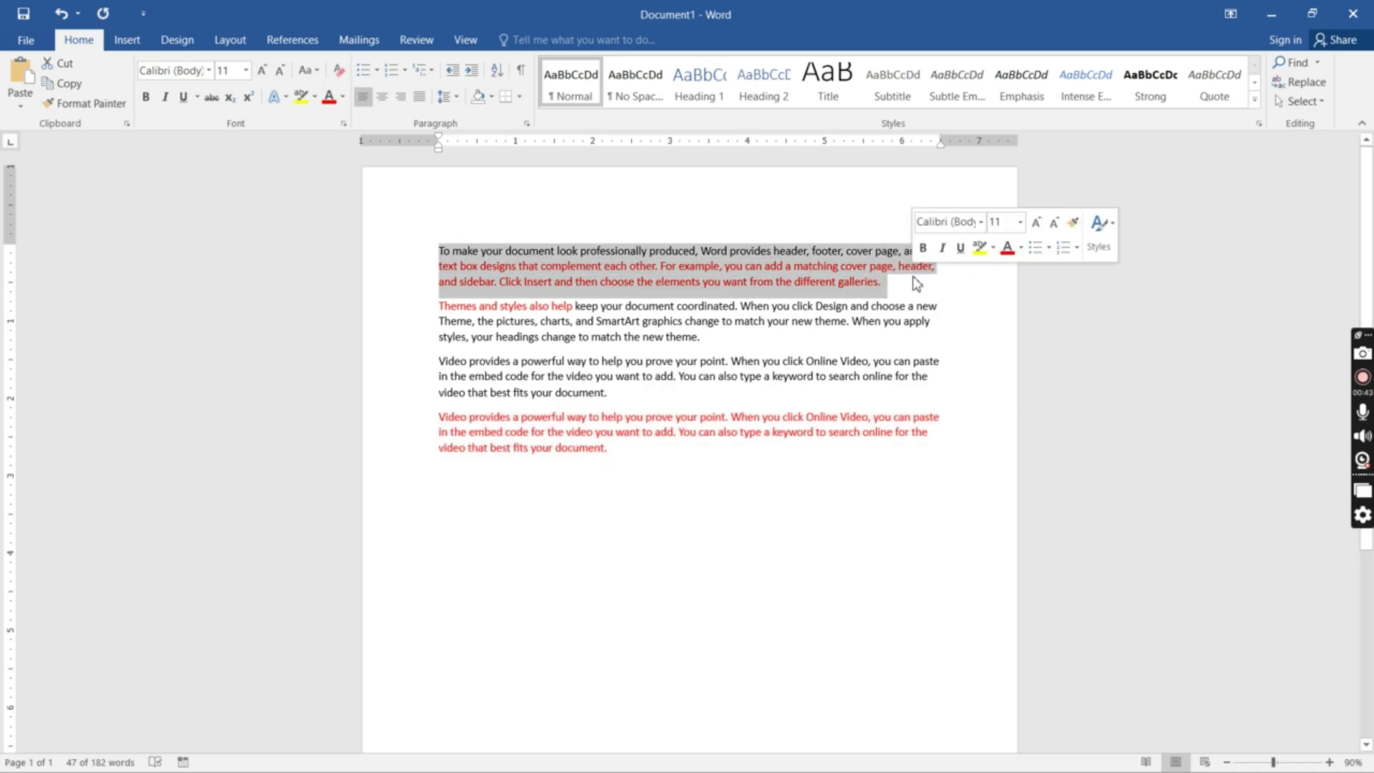
{"action": "left_click", "coordinate": [210, 71]}
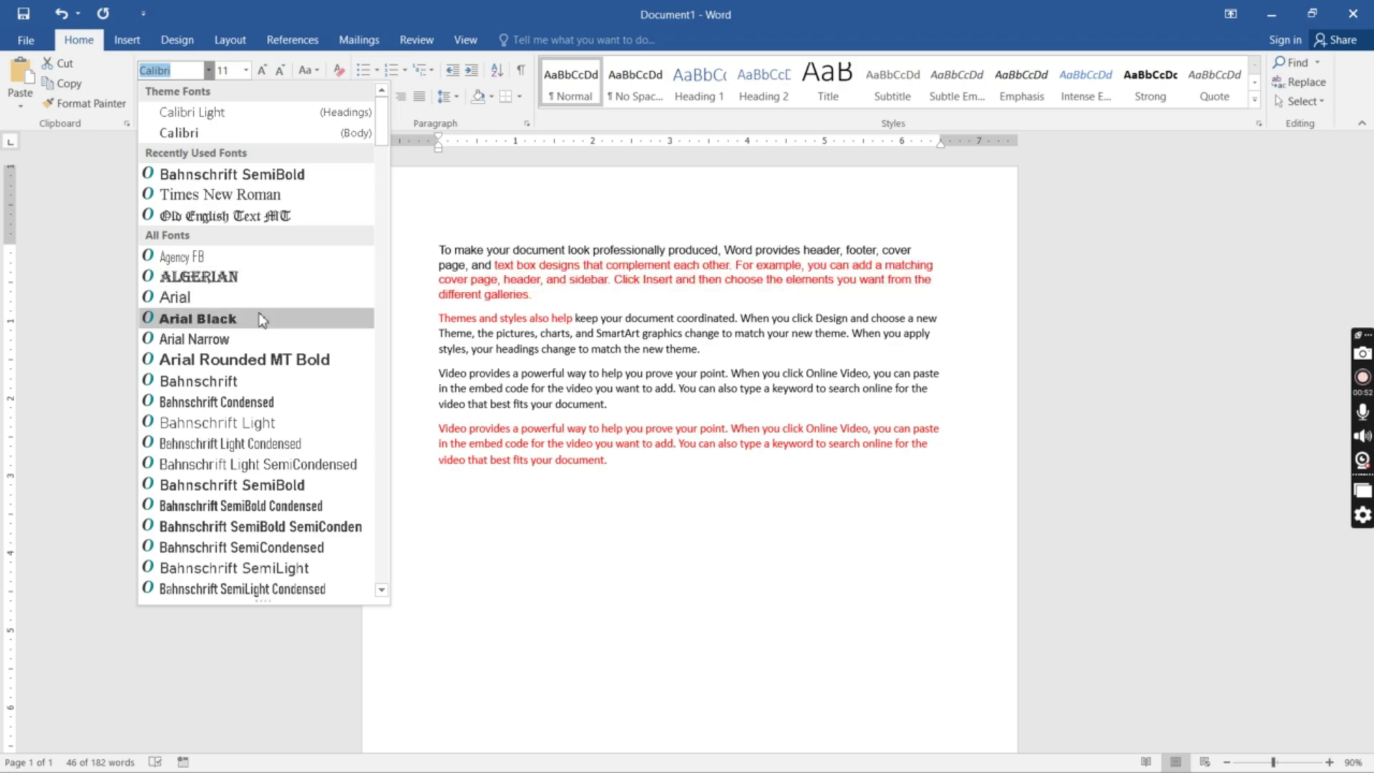
{"action": "left_click", "coordinate": [234, 142]}
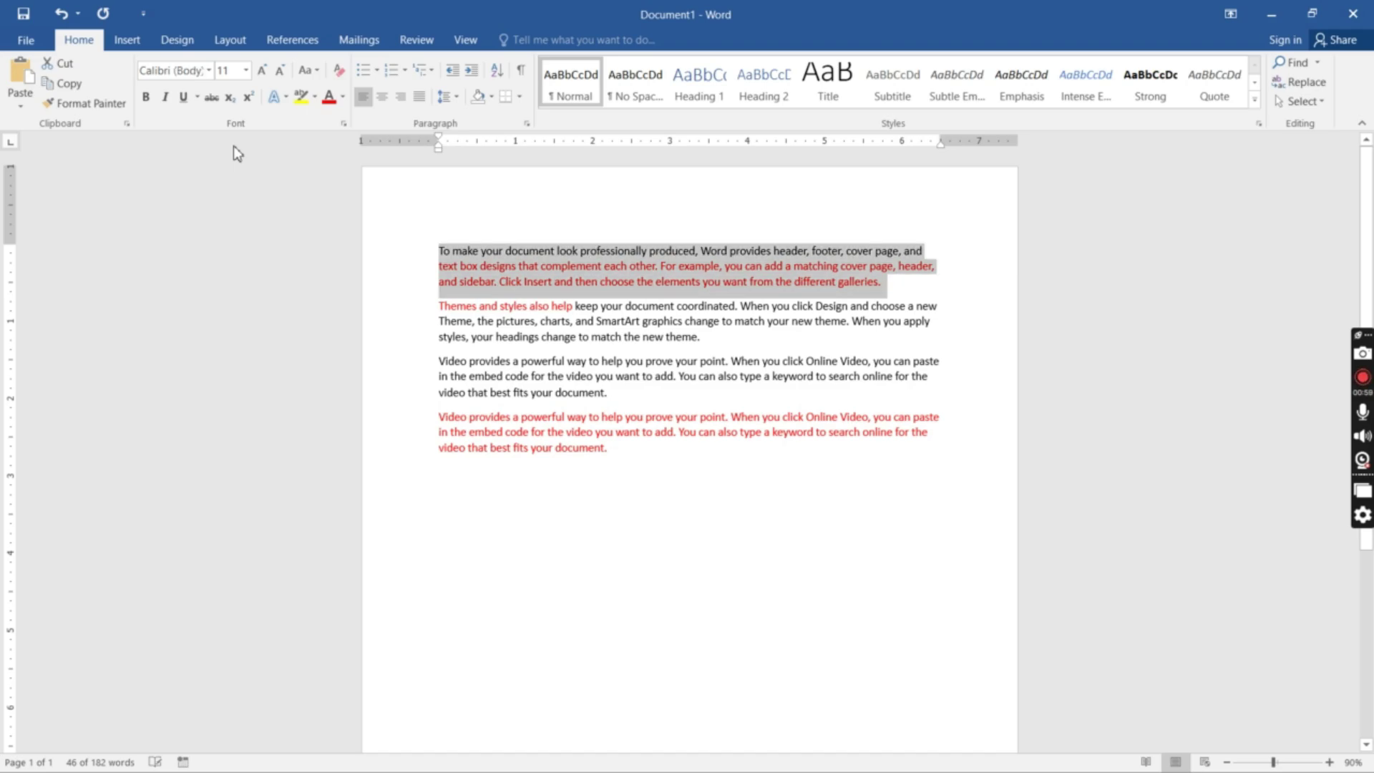
{"action": "left_click", "coordinate": [147, 98]}
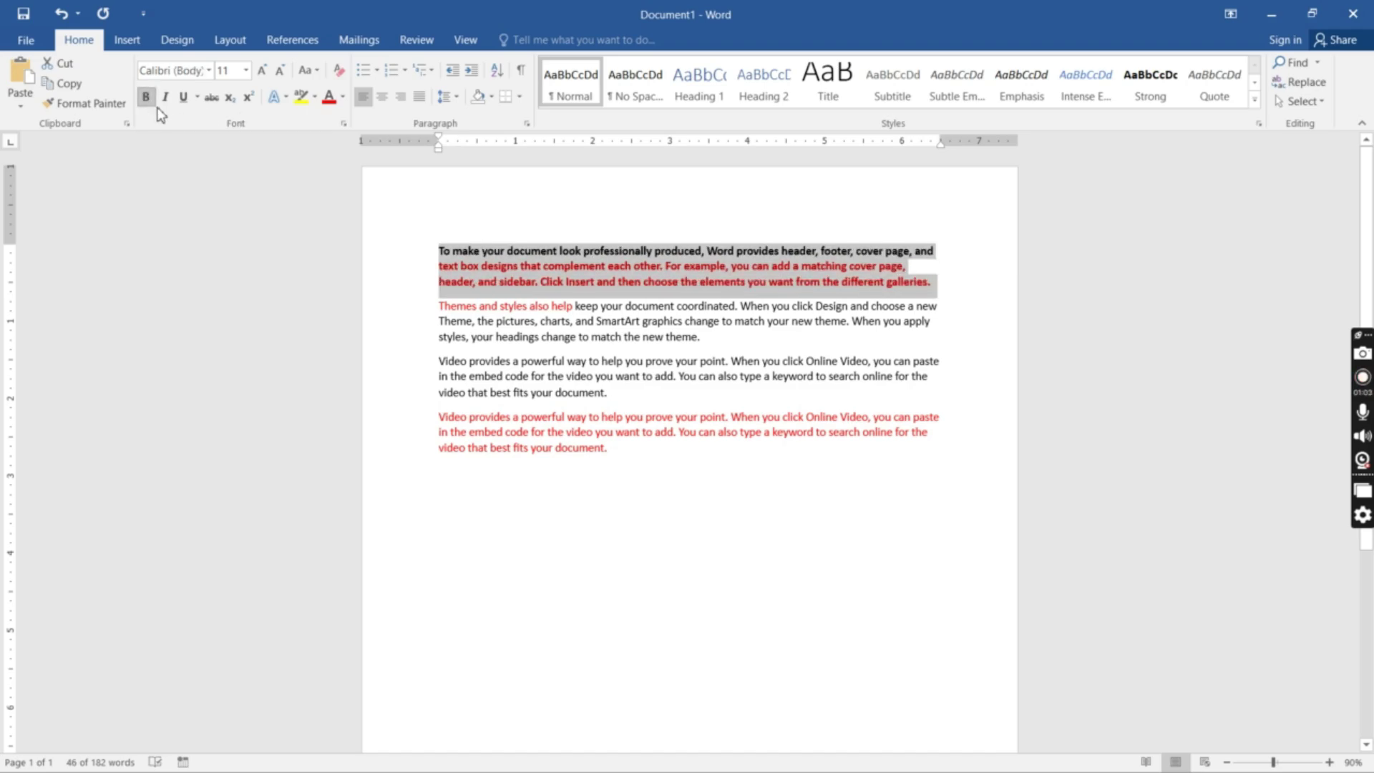
{"action": "left_click", "coordinate": [169, 102]}
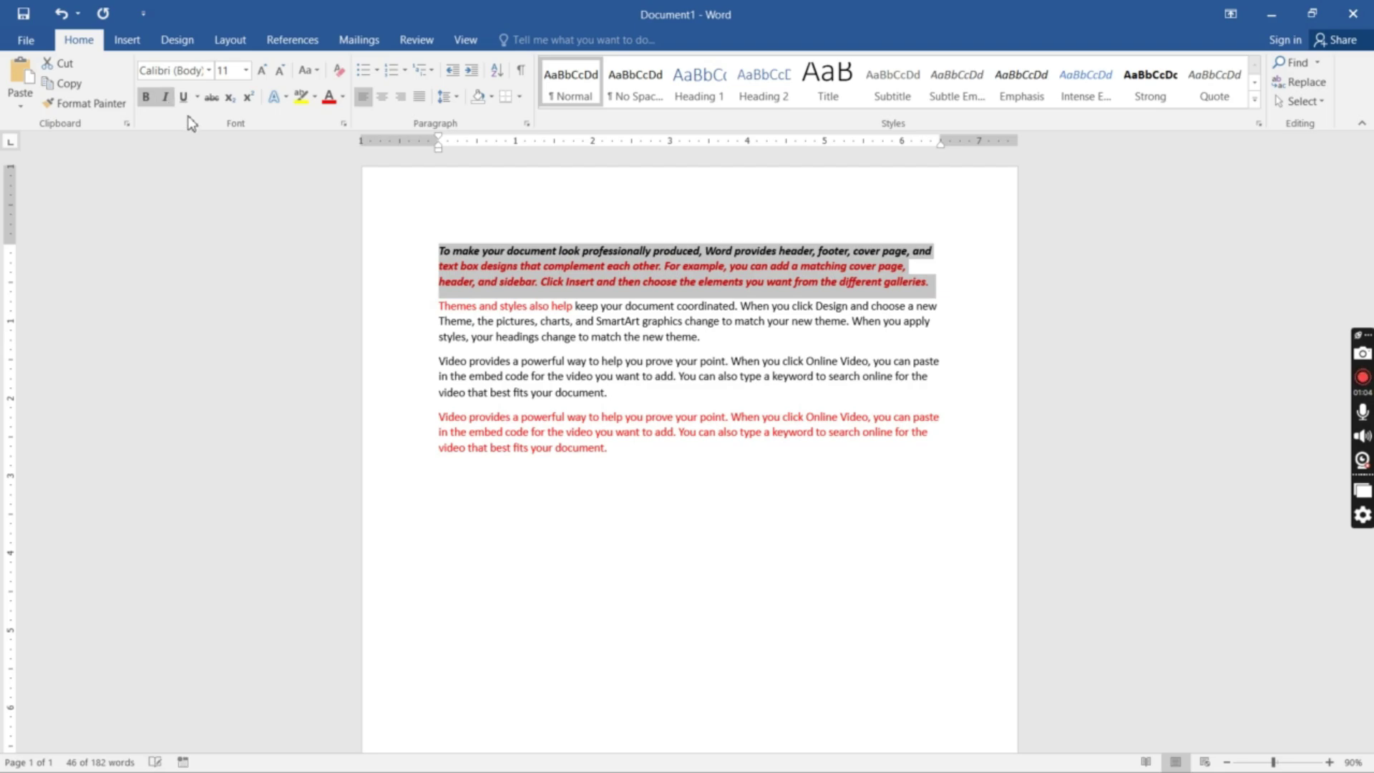
{"action": "left_click", "coordinate": [187, 104]}
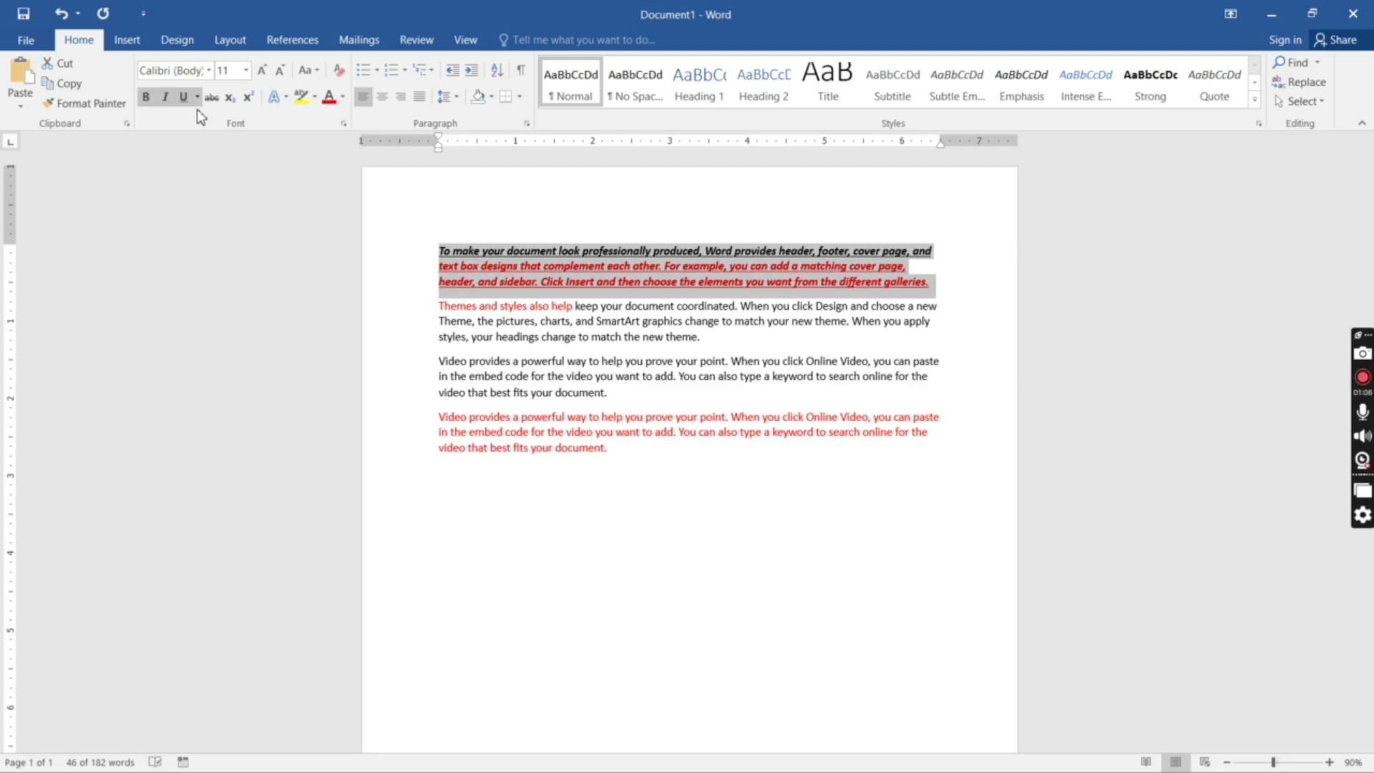
{"action": "left_click", "coordinate": [217, 101]}
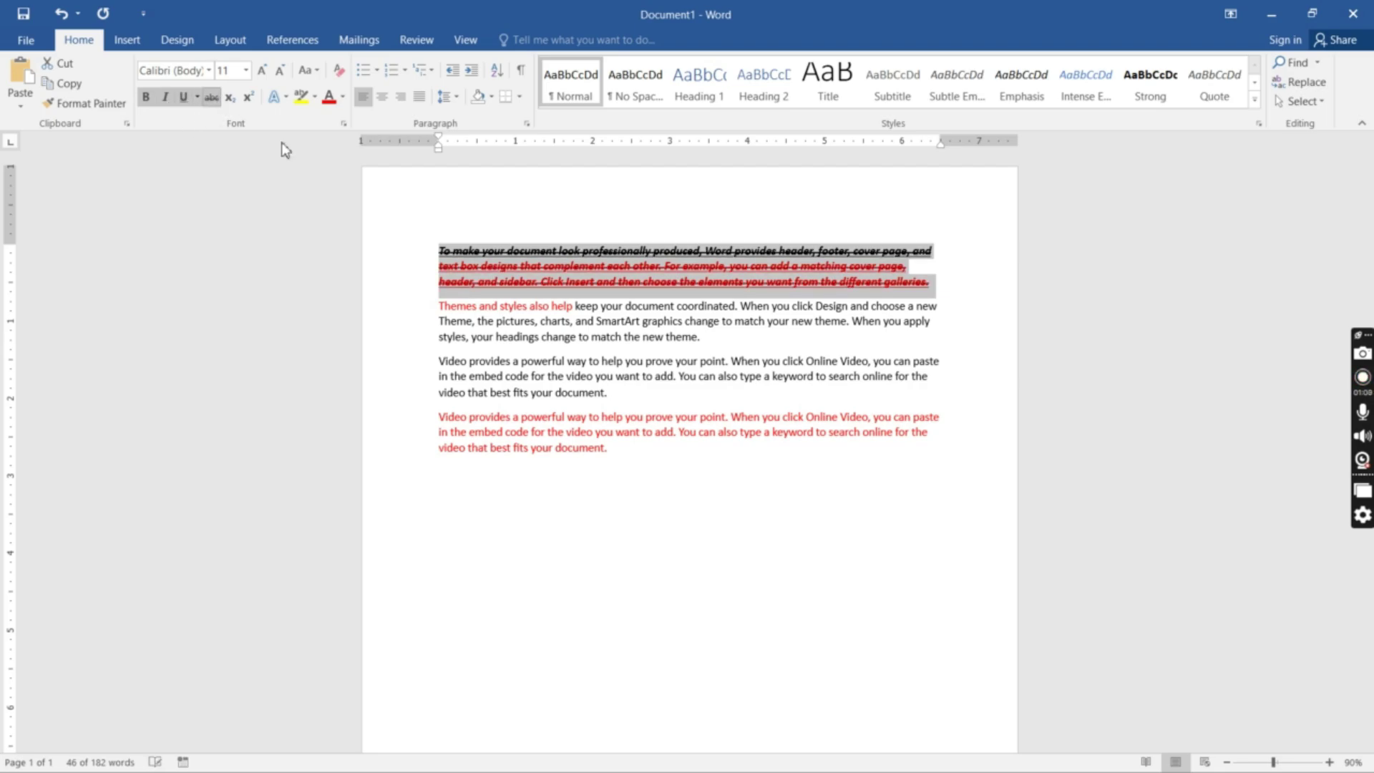
Step: Add a new line reading "20%" at the end of the document and strike it through
{"action": "left_click", "coordinate": [636, 451]}
{"action": "key", "text": "Return"}
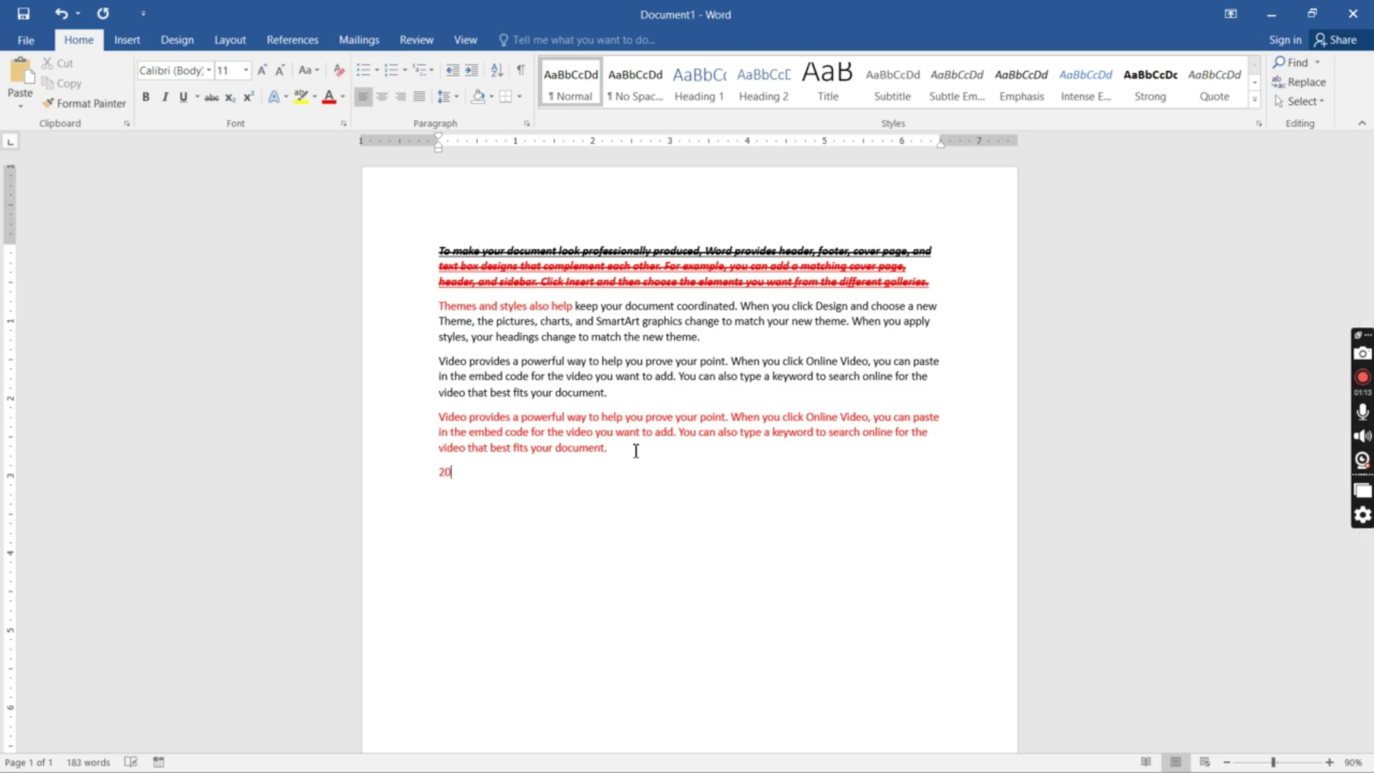
{"action": "key", "text": "shift+Left"}
{"action": "key", "text": "shift+Left"}
{"action": "key", "text": "shift+Left"}
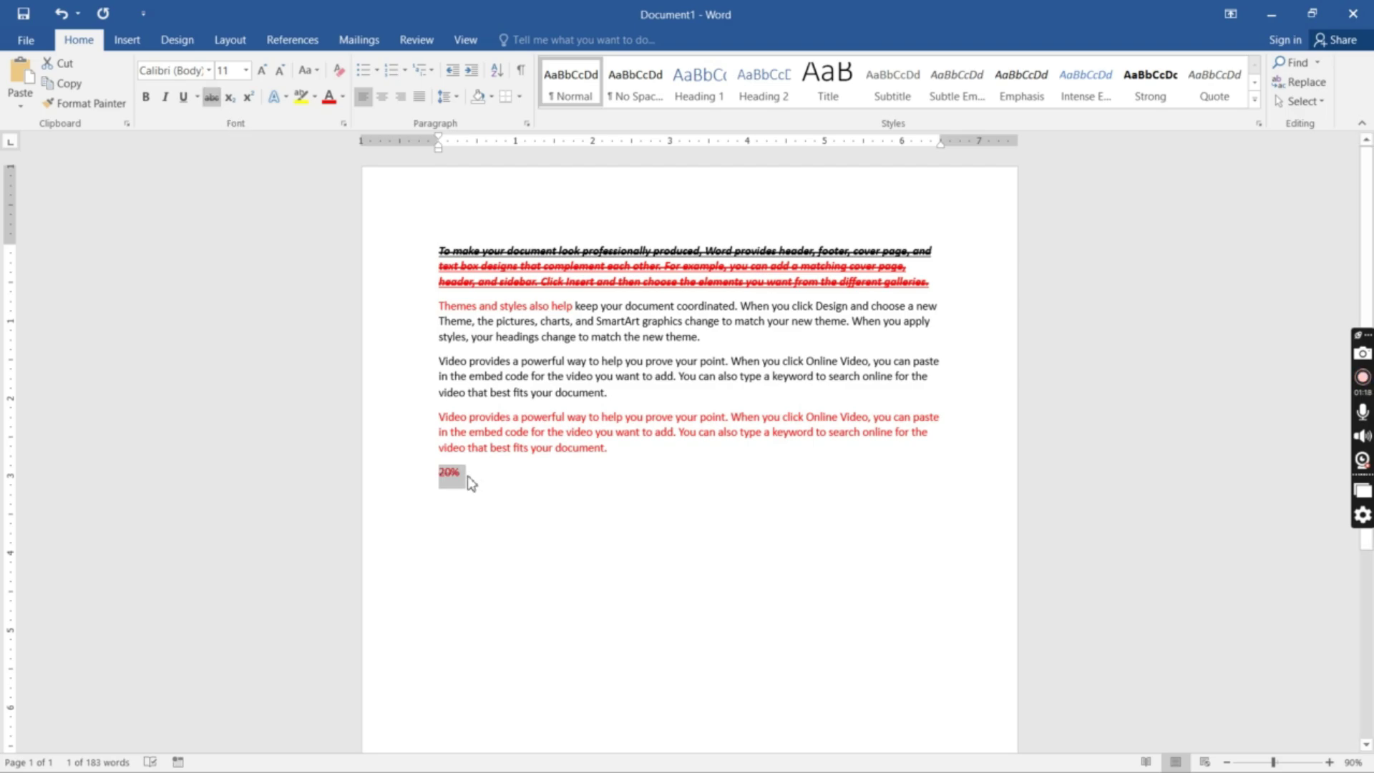
Step: Add a "2" directly after "20%" and make it superscript
{"action": "left_click", "coordinate": [485, 484]}
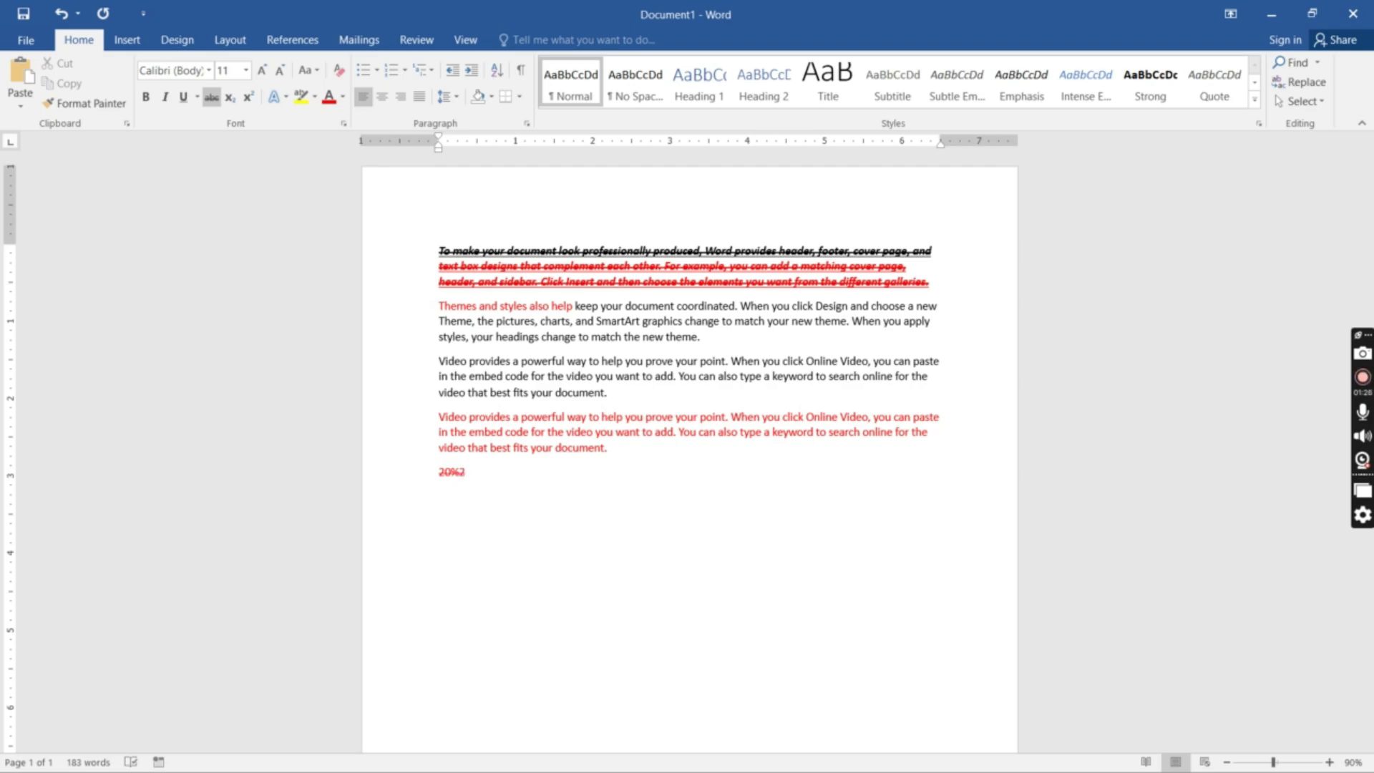
{"action": "key", "text": "shift+Left"}
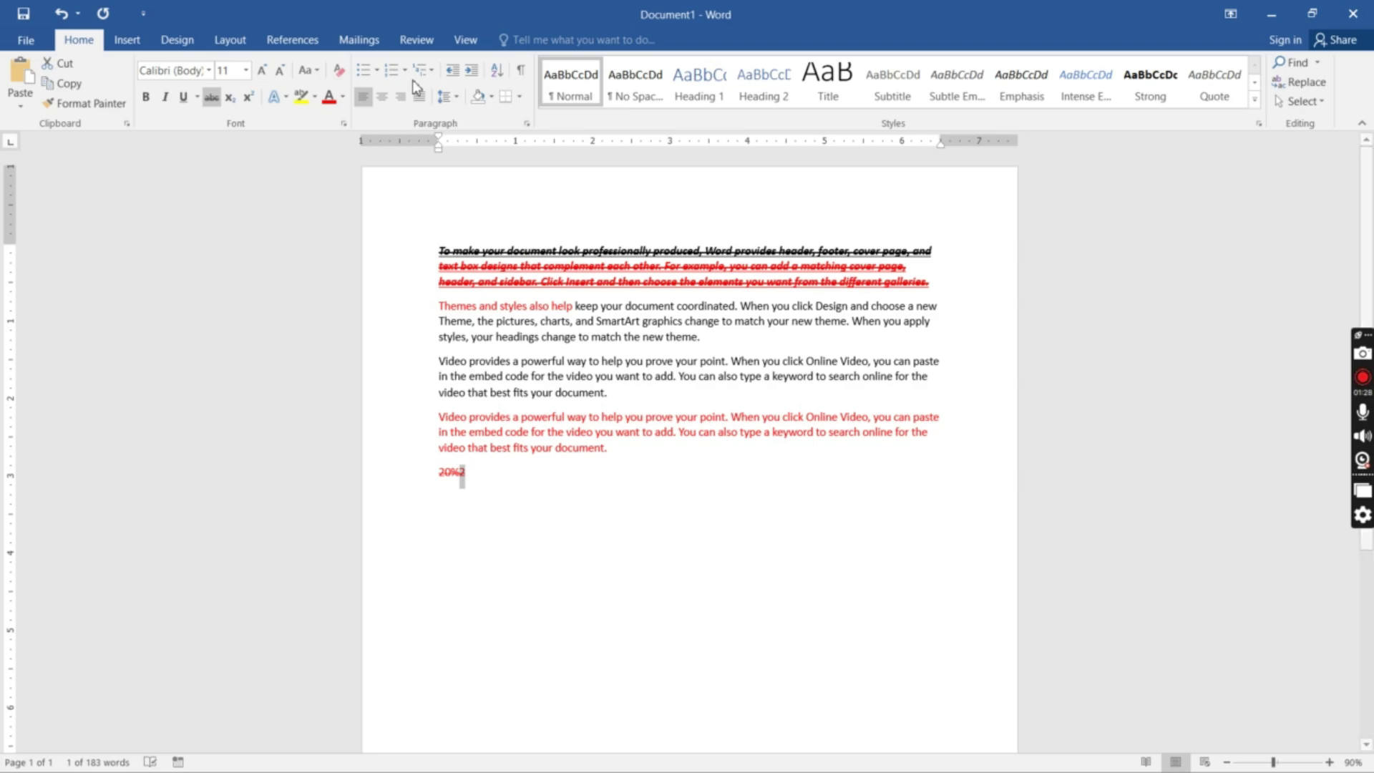
{"action": "left_click", "coordinate": [248, 97]}
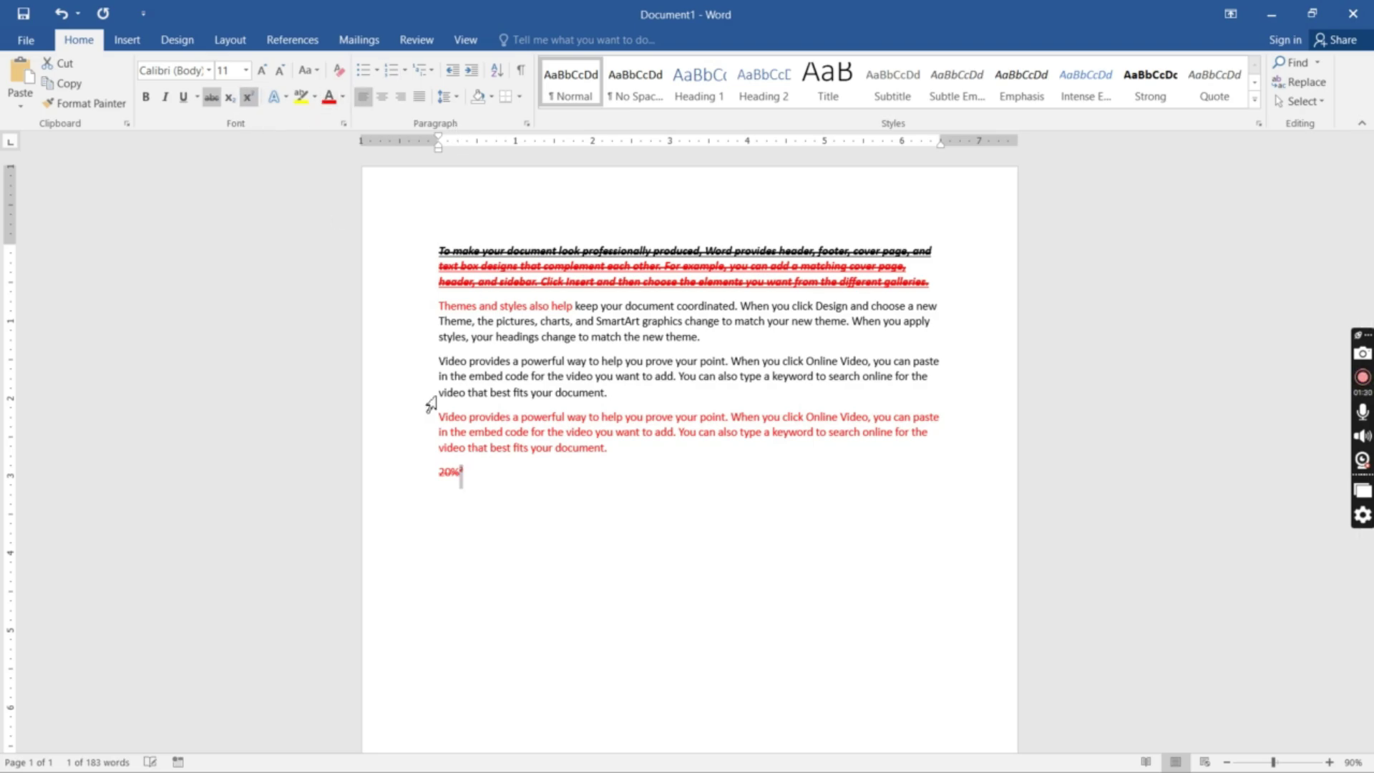
Step: Enlarge the whole "20%" line with its superscript 2 to font size 80
{"action": "left_click_drag", "start_coordinate": [460, 476], "coordinate": [437, 474]}
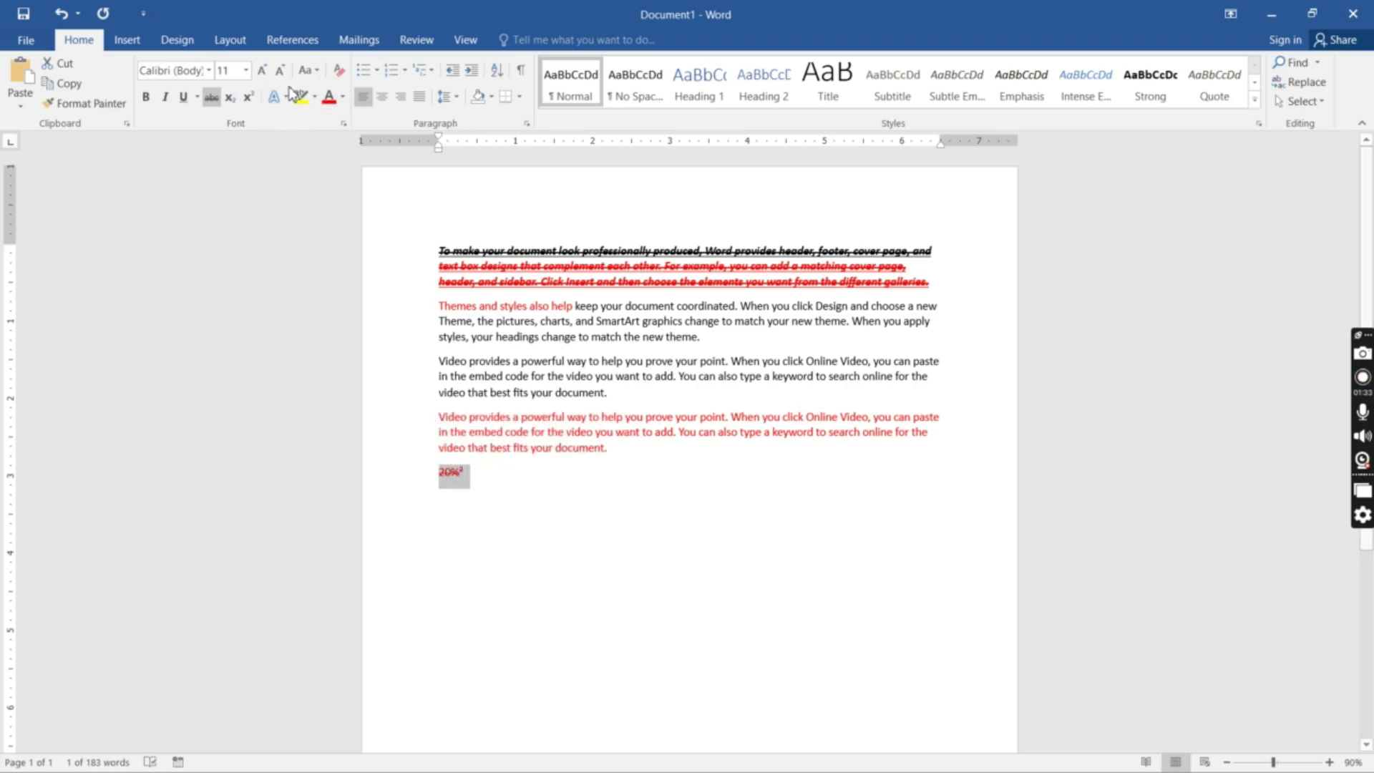
{"action": "double_click", "coordinate": [263, 70]}
{"action": "double_click", "coordinate": [263, 70]}
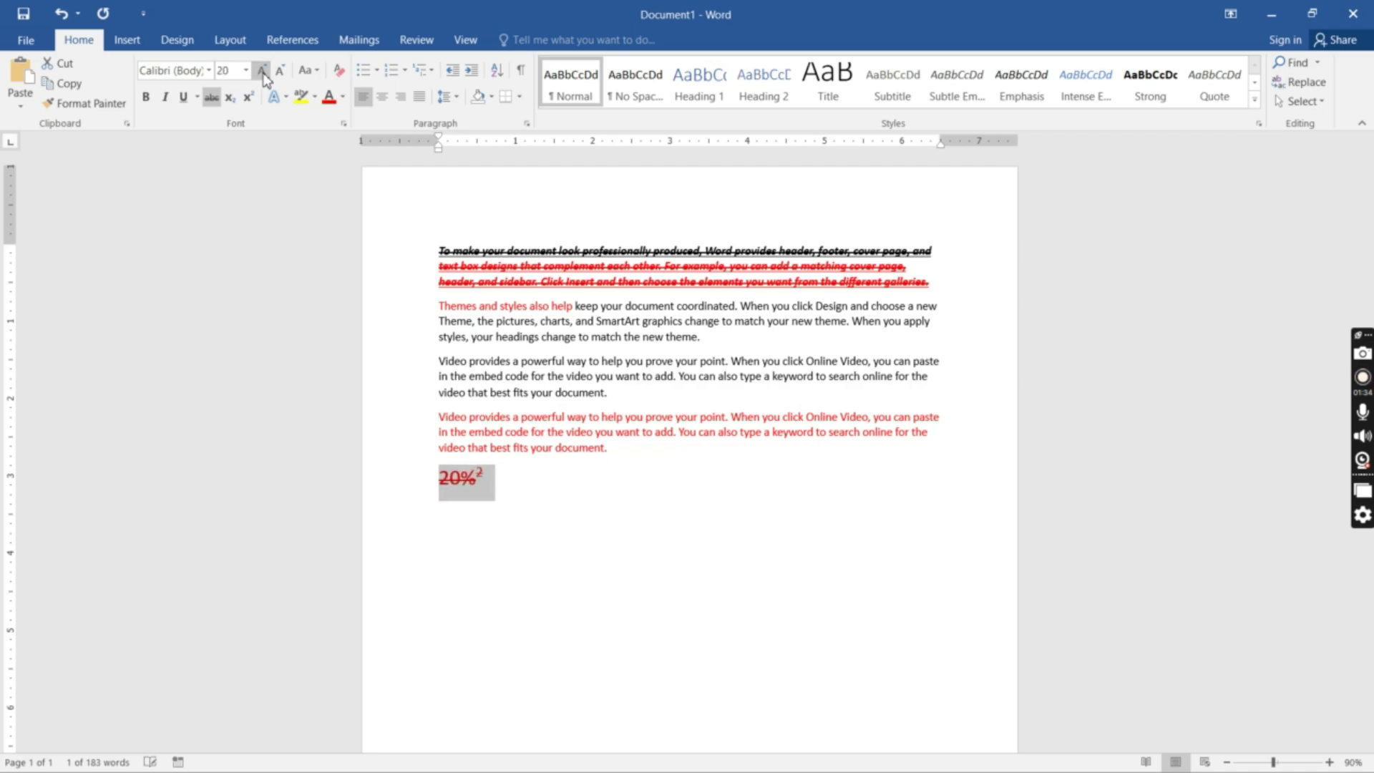
{"action": "double_click", "coordinate": [263, 70]}
{"action": "double_click", "coordinate": [263, 70]}
{"action": "double_click", "coordinate": [263, 70]}
{"action": "left_click", "coordinate": [263, 70]}
{"action": "double_click", "coordinate": [262, 70]}
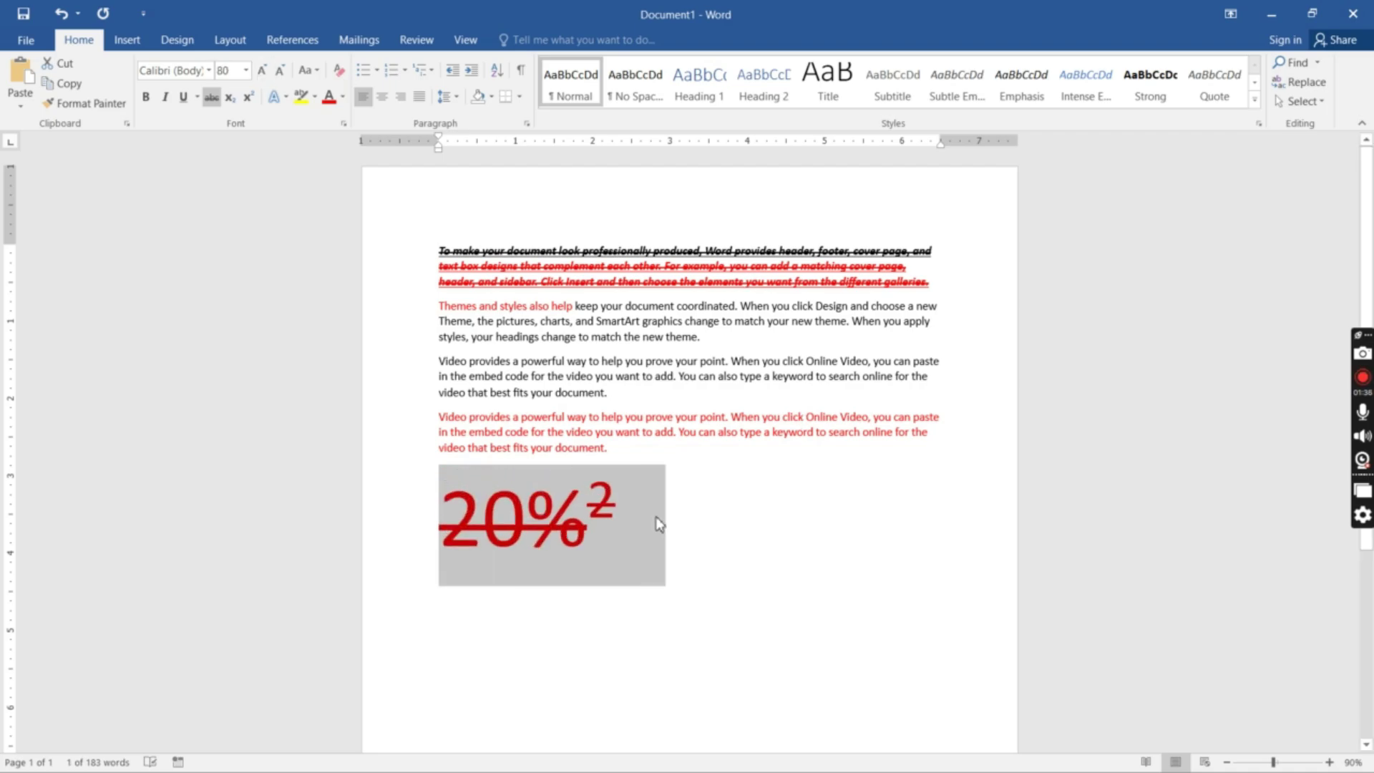
Step: Change the "2" after "20%" to subscript, and turn it back into superscript
{"action": "left_click", "coordinate": [600, 517]}
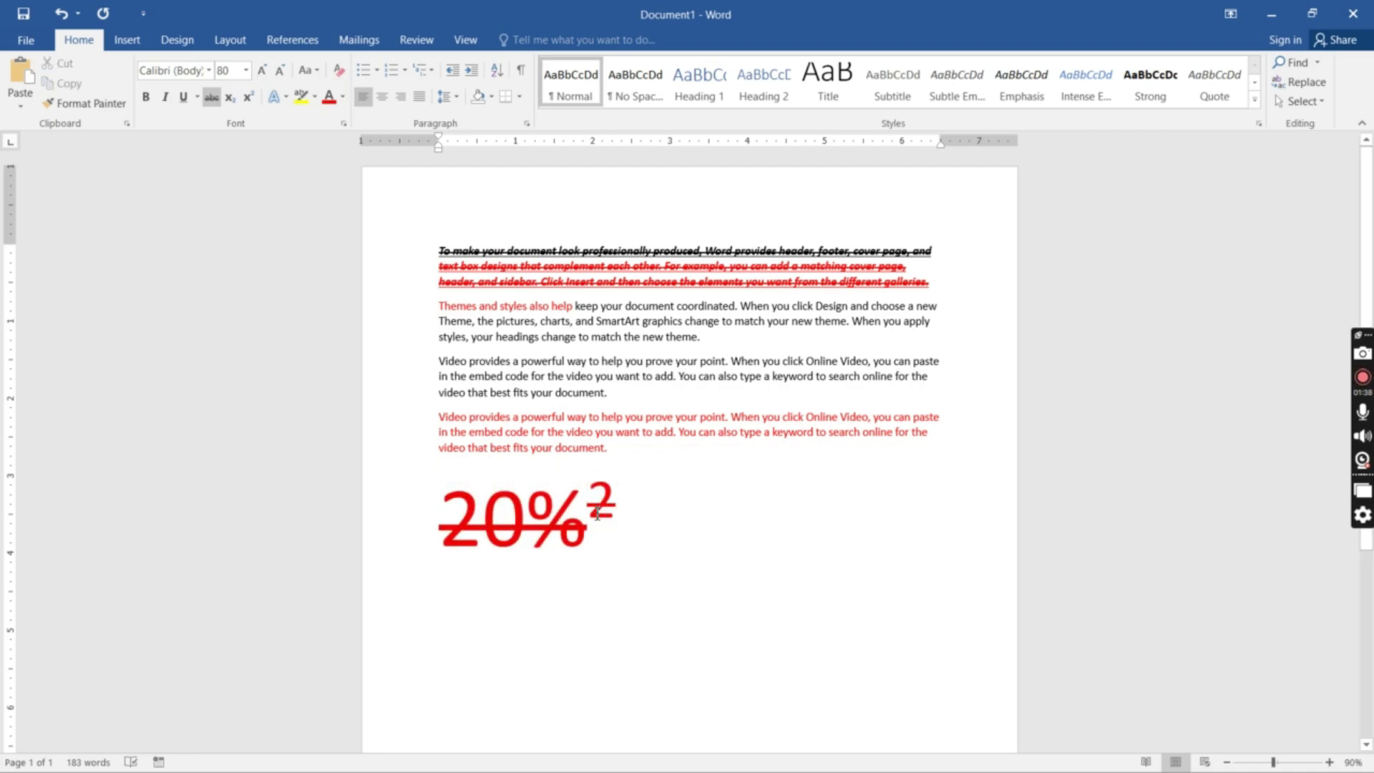
{"action": "left_click_drag", "start_coordinate": [598, 514], "coordinate": [615, 513]}
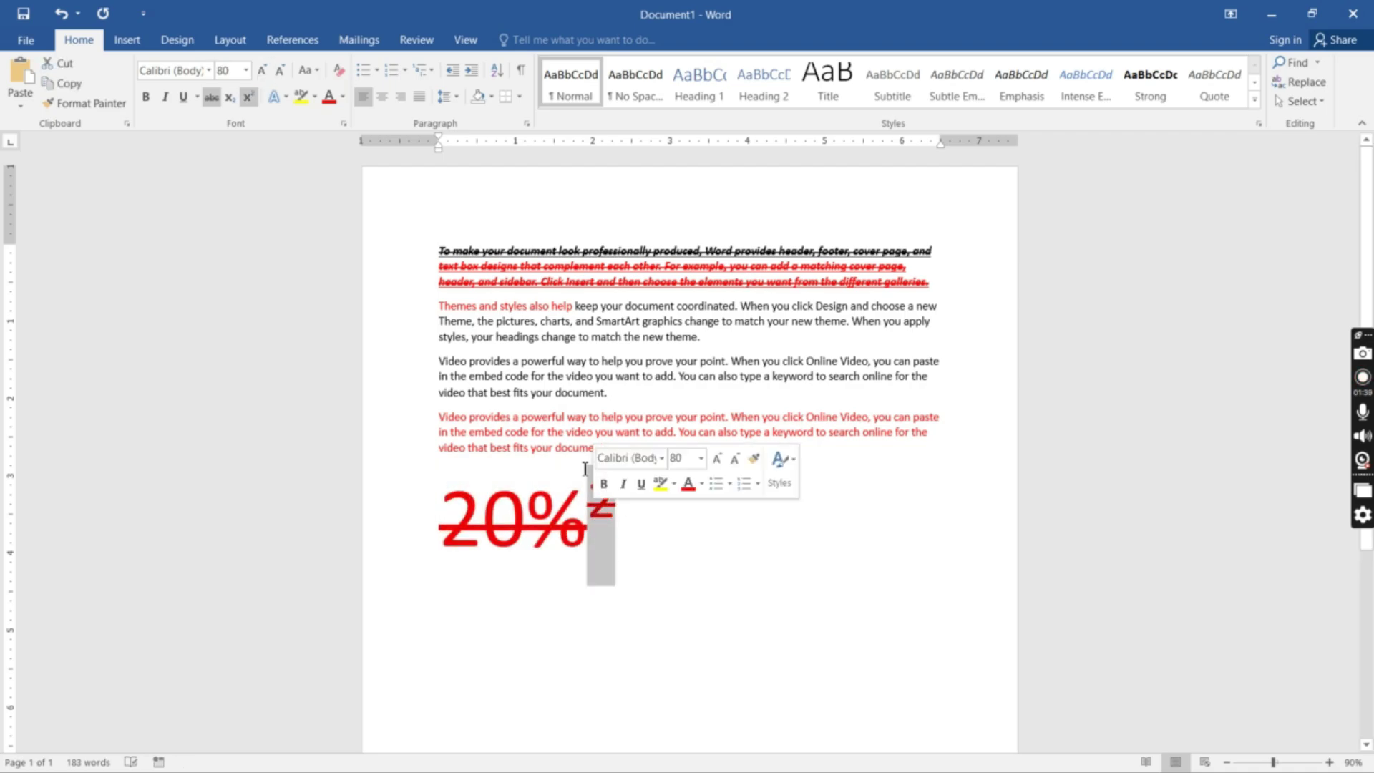
{"action": "left_click", "coordinate": [229, 97]}
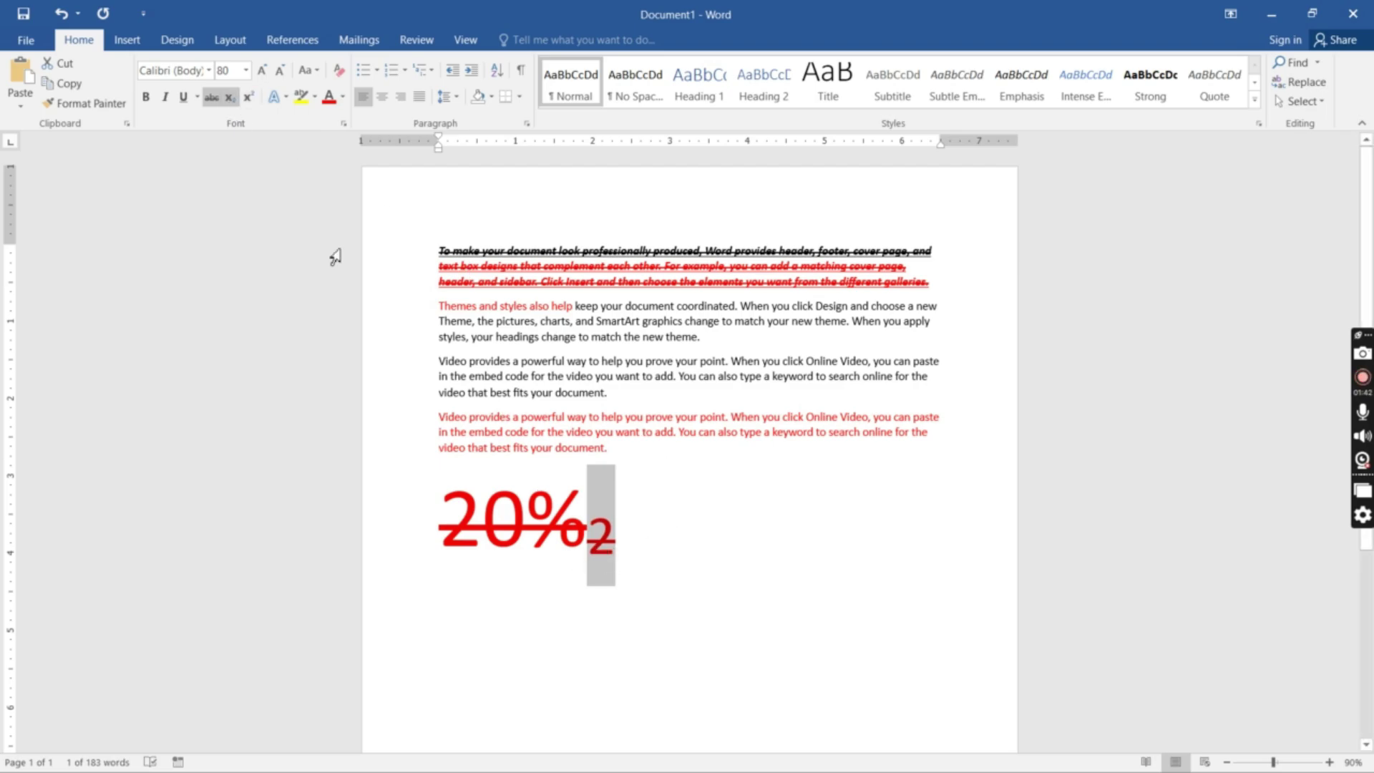
{"action": "left_click", "coordinate": [229, 100]}
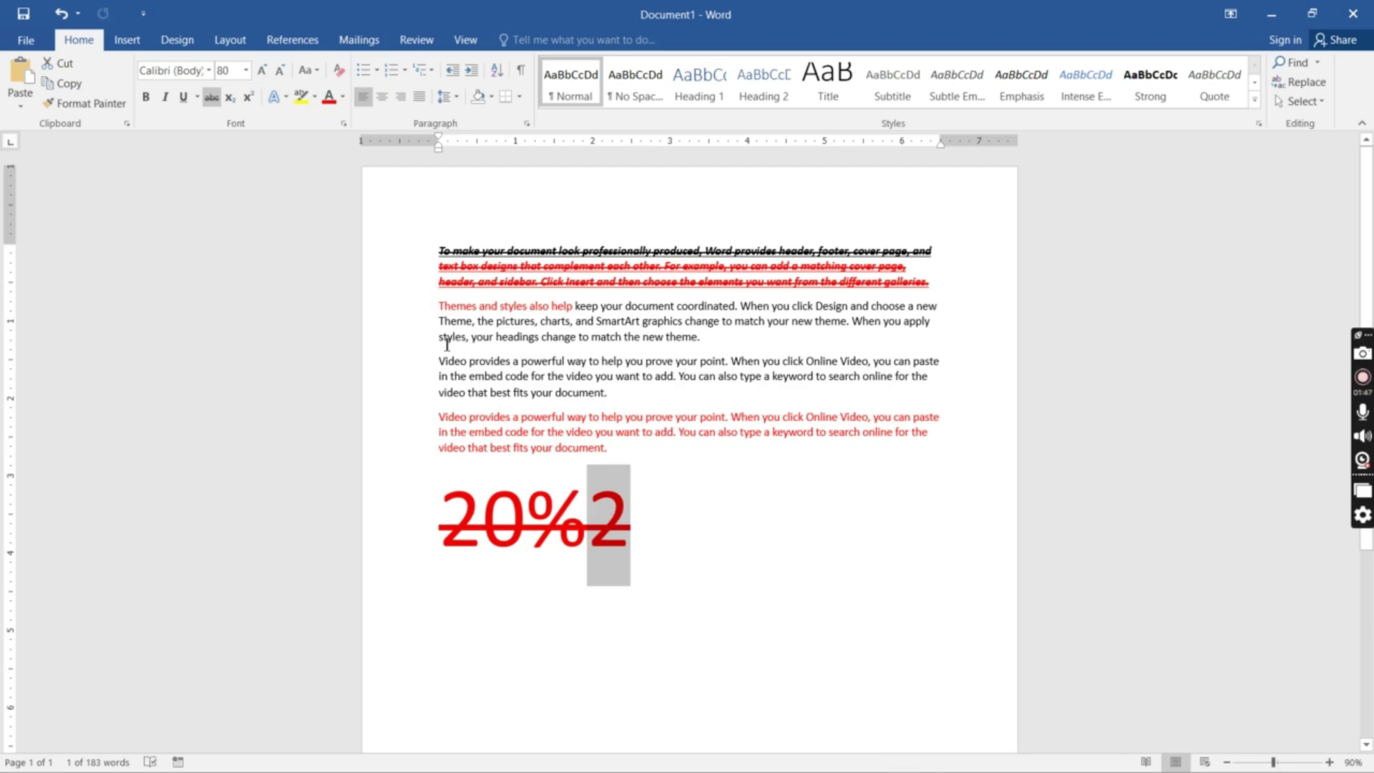
{"action": "left_click", "coordinate": [249, 98]}
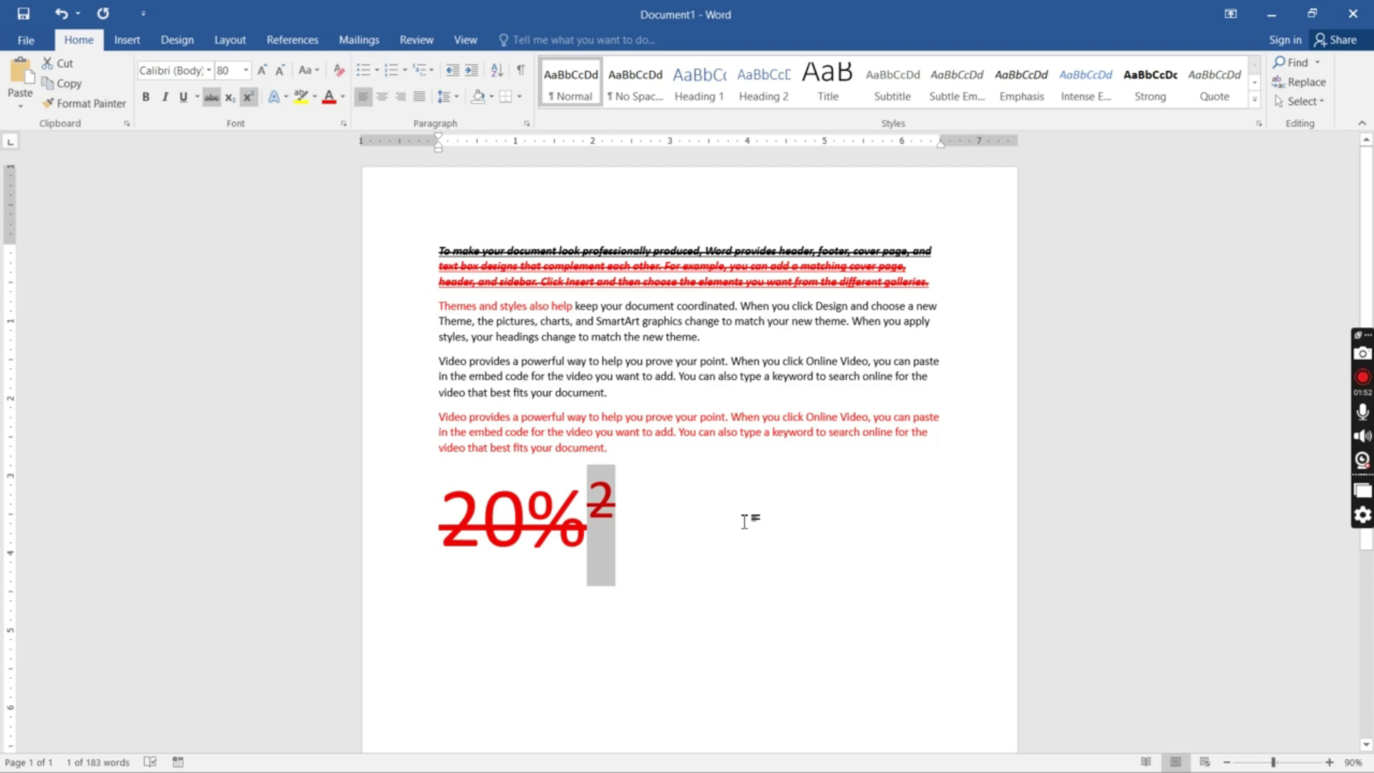
Step: Clear all formatting from the entire document text
{"action": "key", "text": "ctrl+a"}
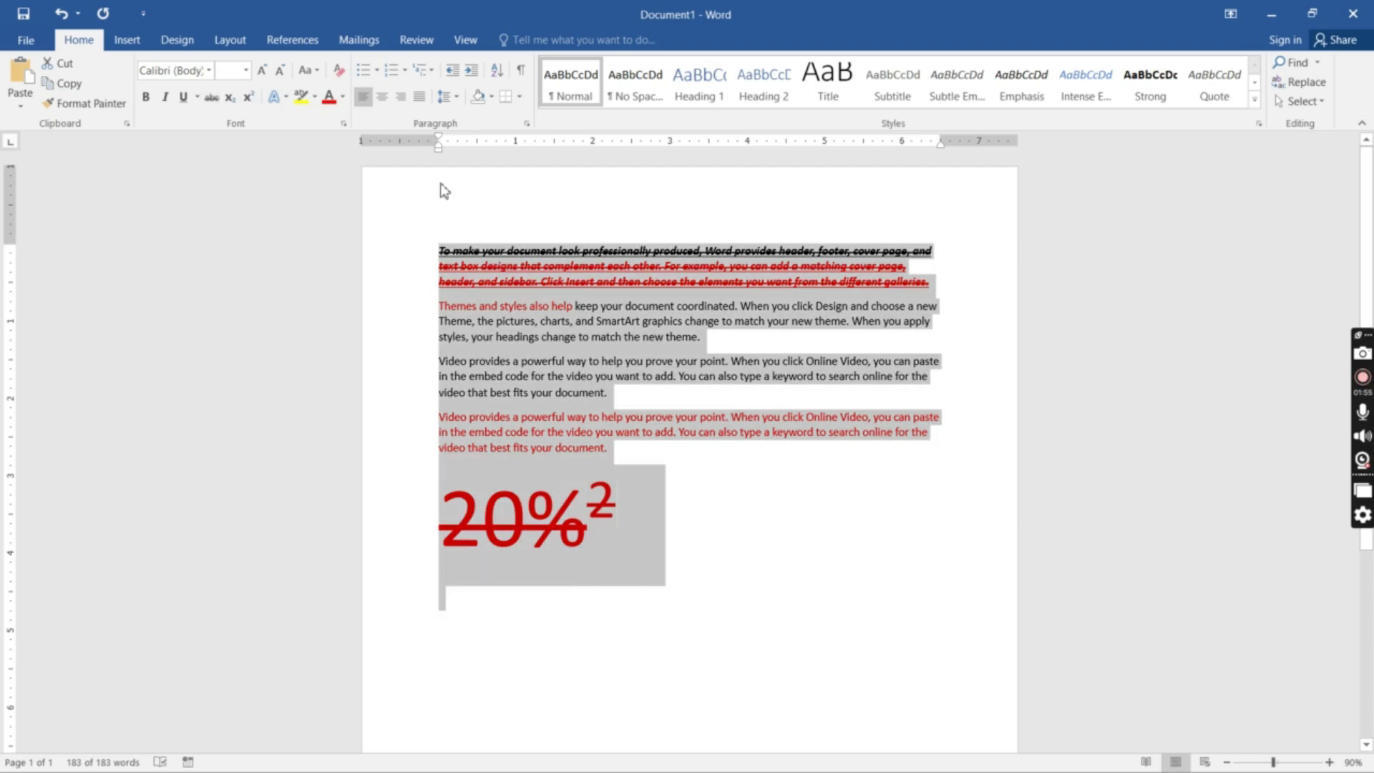
{"action": "left_click", "coordinate": [332, 72]}
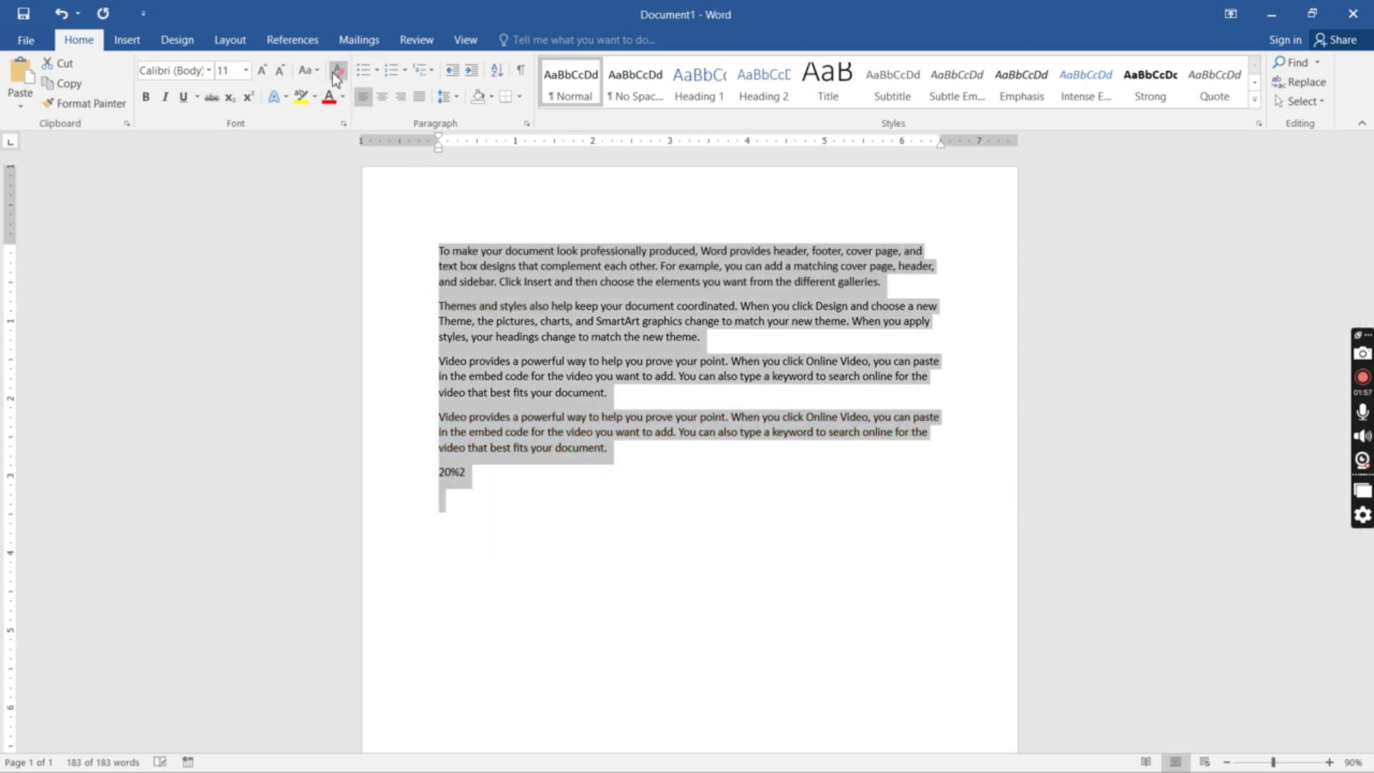
{"action": "left_click", "coordinate": [547, 341]}
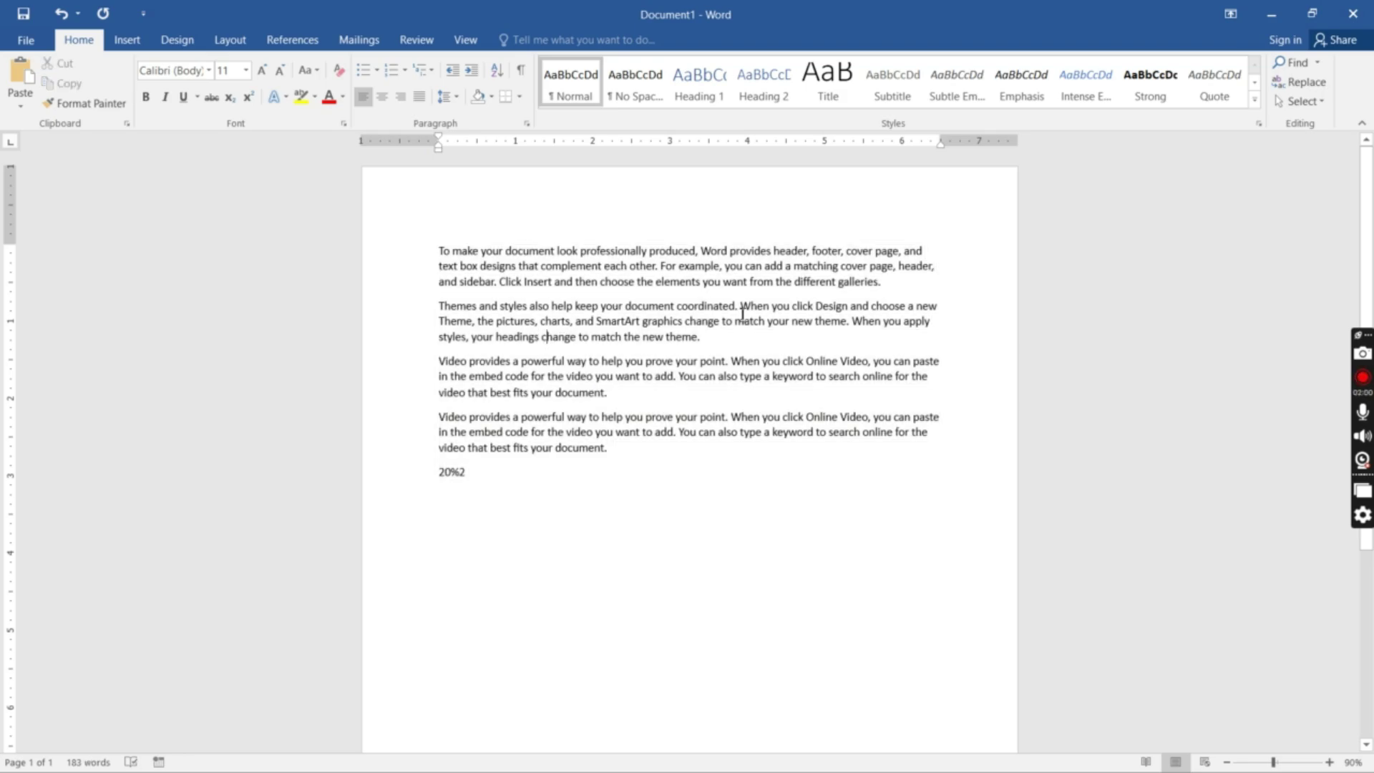
Step: Convert the first paragraph, starting "To make your document", to lowercase and after that to UPPERCASE
{"action": "left_click_drag", "start_coordinate": [893, 291], "coordinate": [413, 236]}
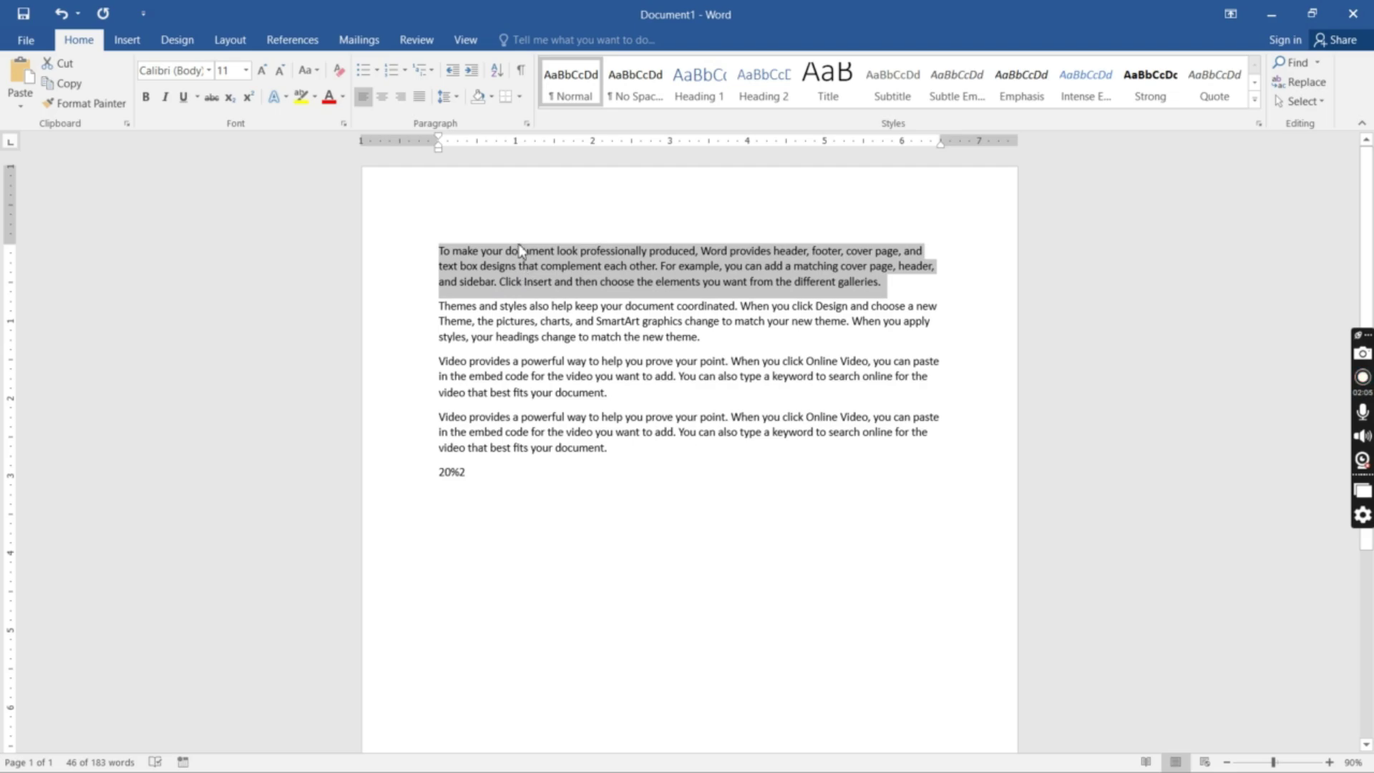
{"action": "left_click", "coordinate": [317, 71]}
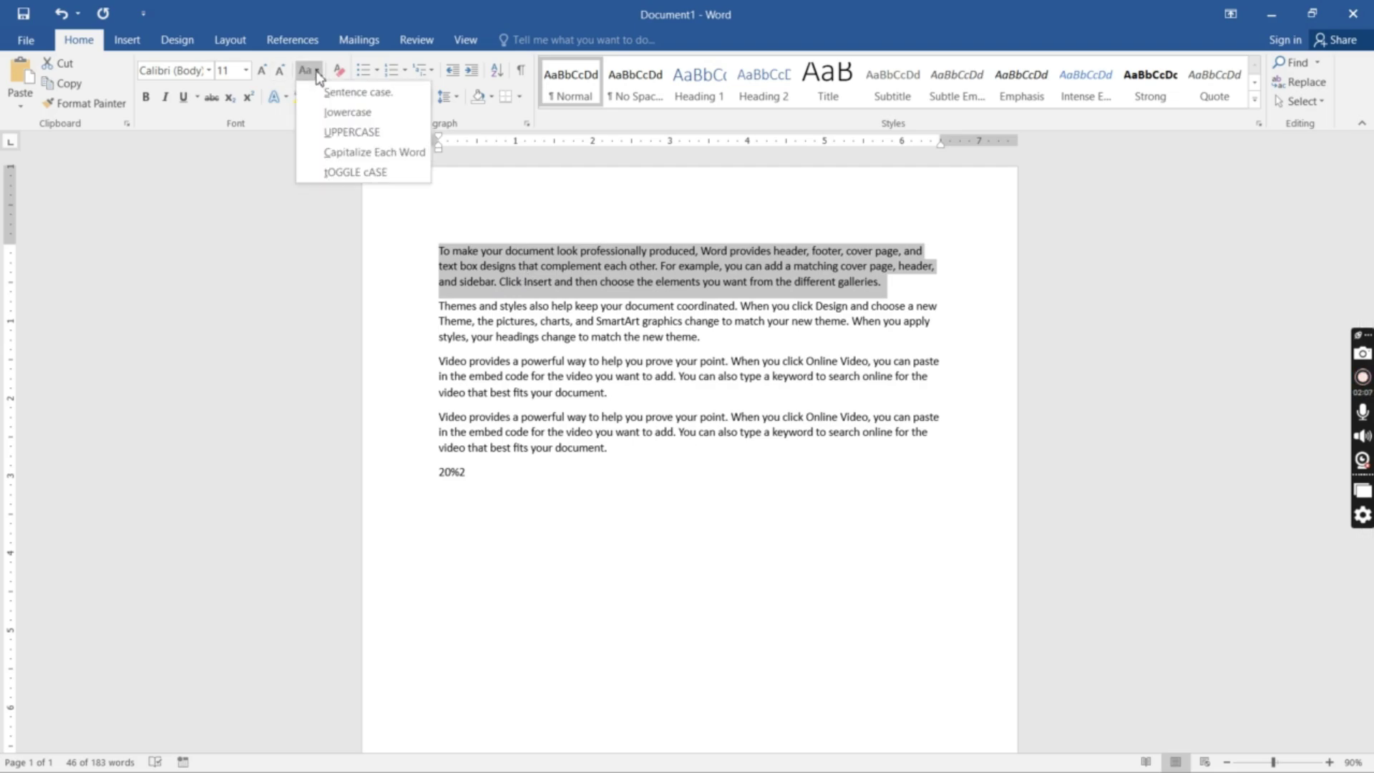
{"action": "left_click", "coordinate": [348, 113]}
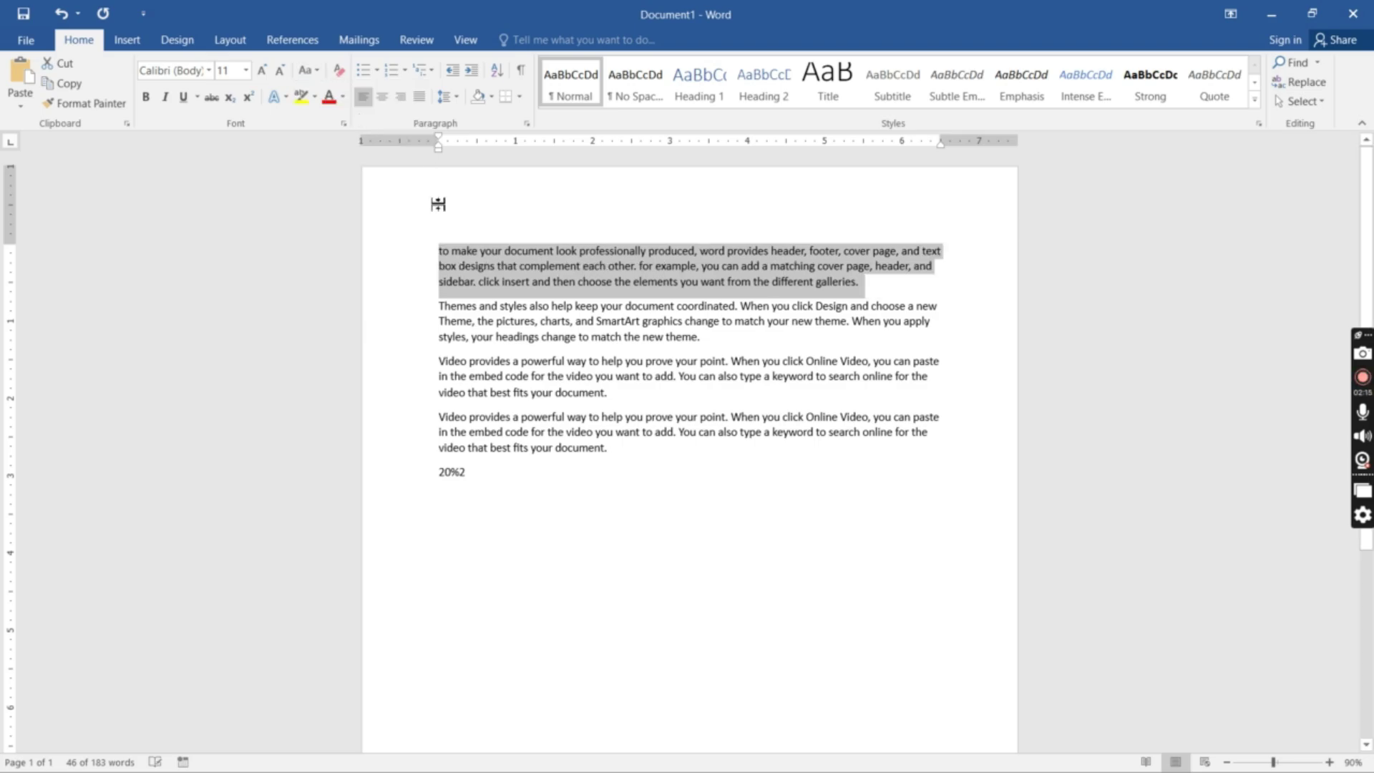
{"action": "left_click", "coordinate": [307, 69]}
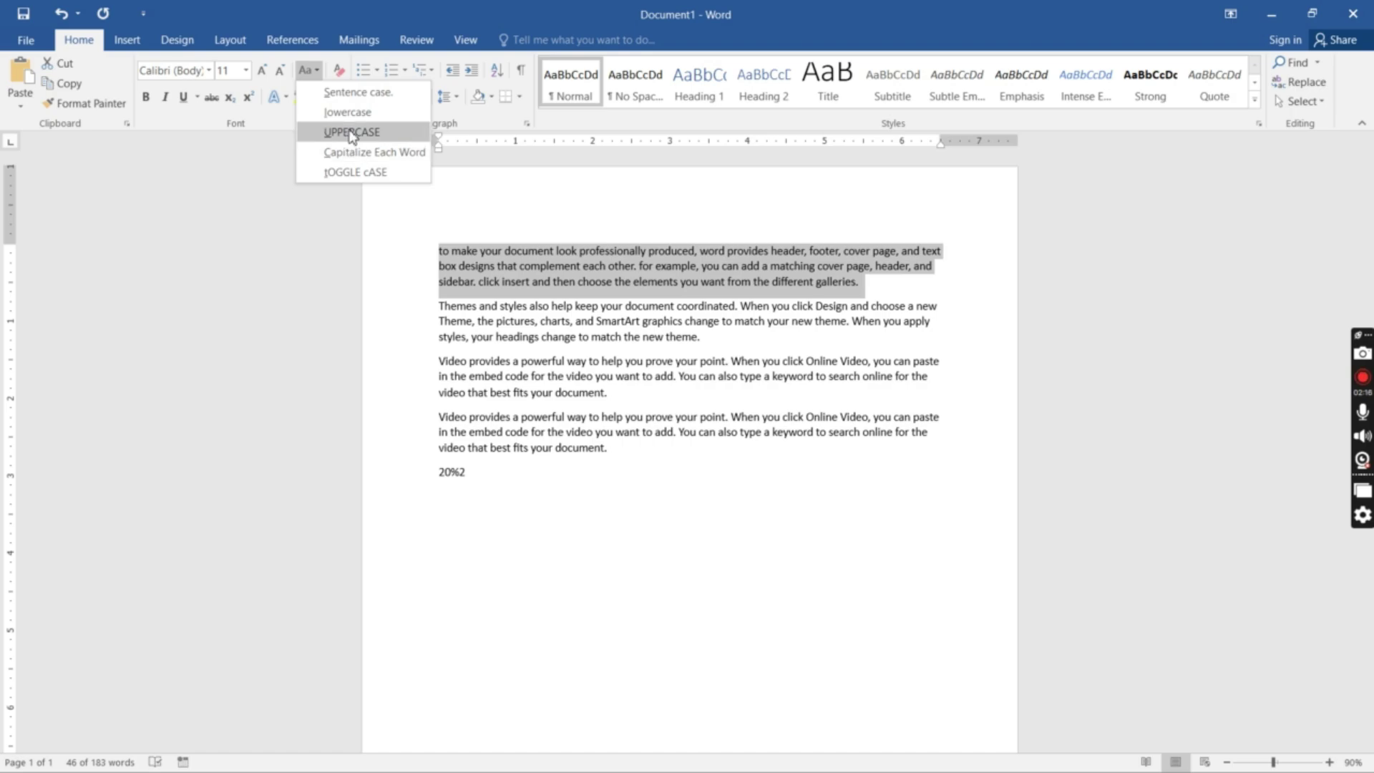
{"action": "left_click", "coordinate": [352, 132]}
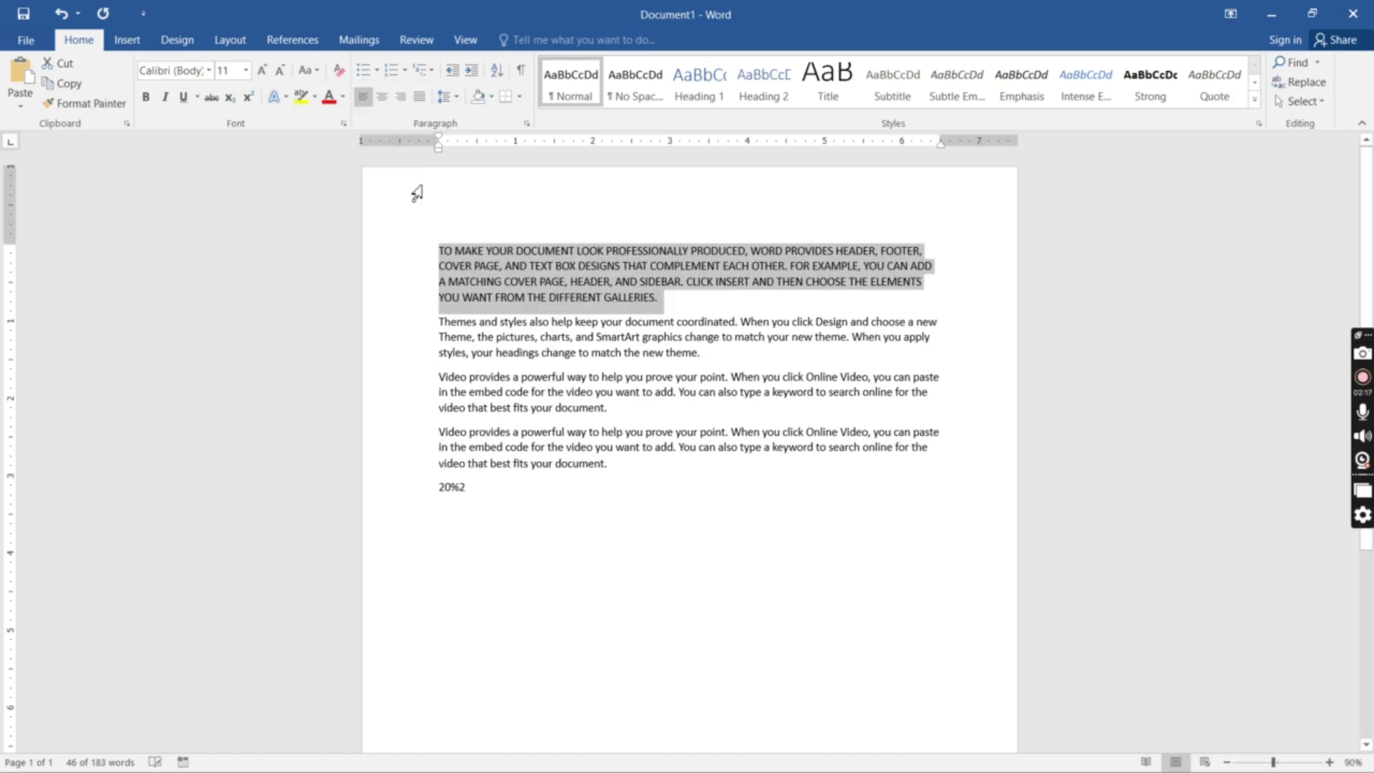
Step: Change the first paragraph's case to Capitalize Each Word and after that to tOGGLE cASE
{"action": "left_click", "coordinate": [308, 69]}
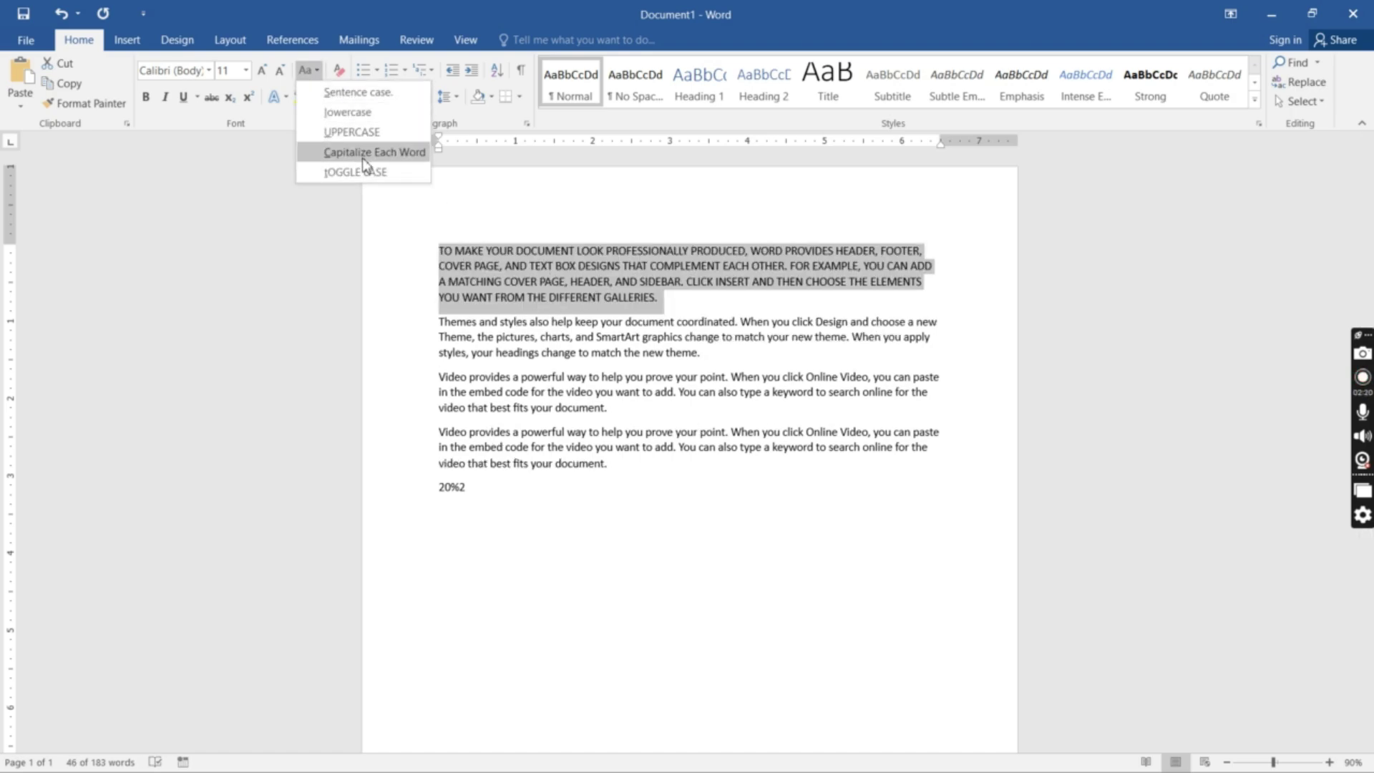
{"action": "left_click", "coordinate": [362, 155]}
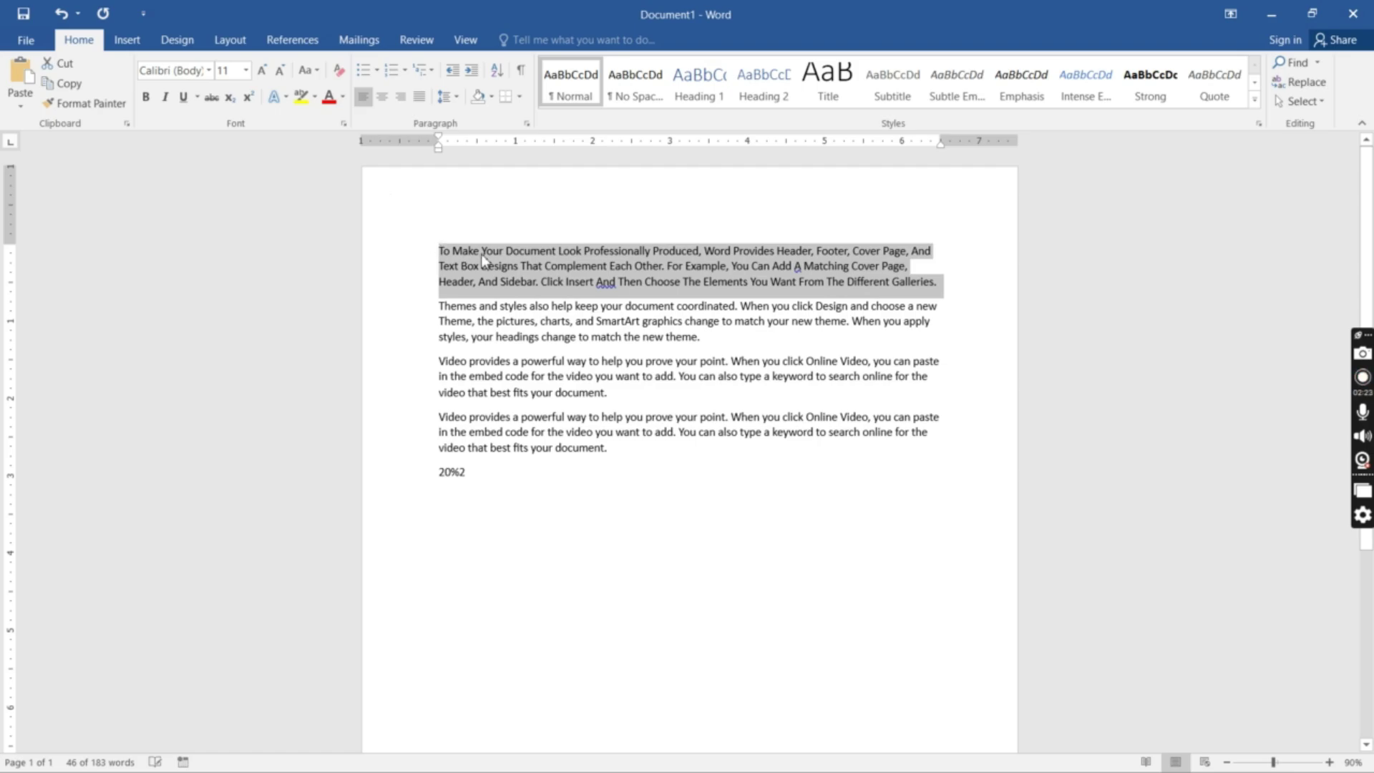
{"action": "left_click", "coordinate": [309, 70]}
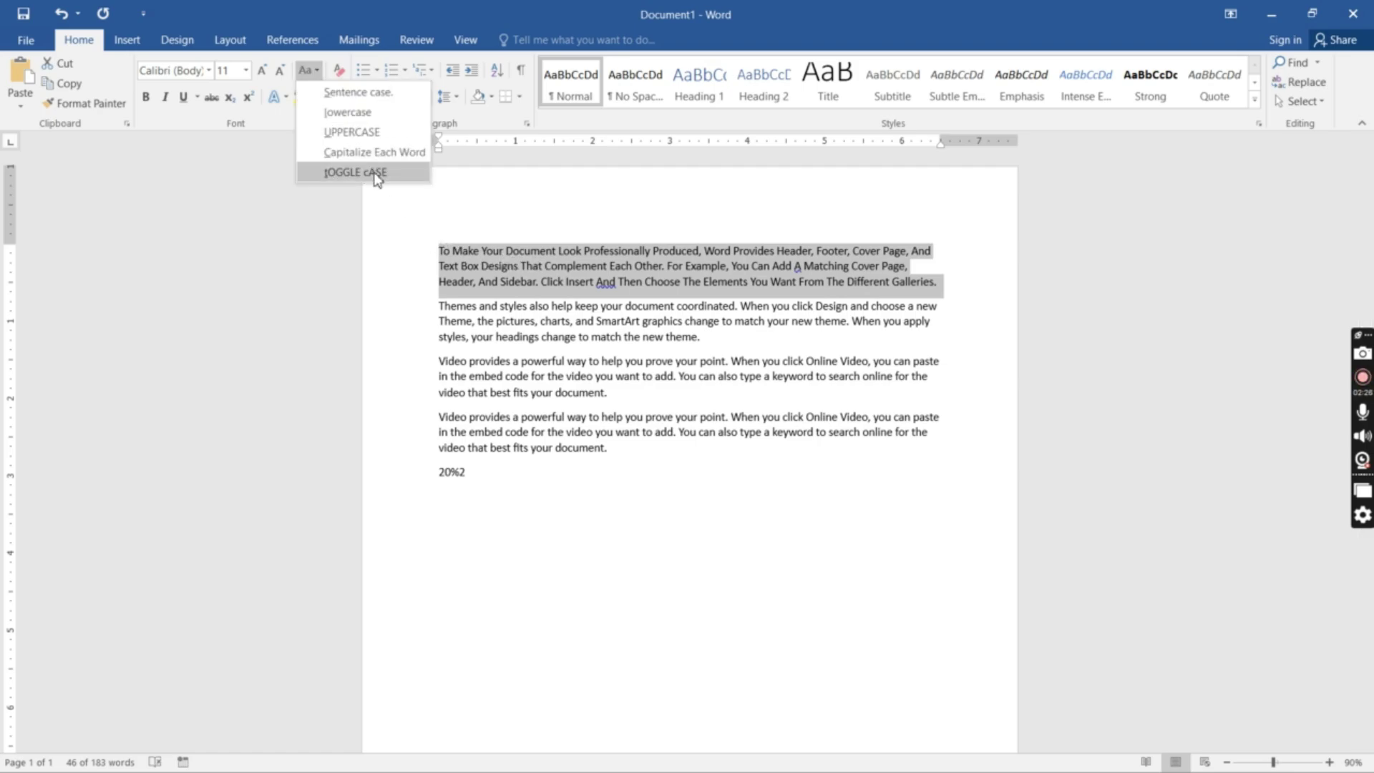
{"action": "left_click", "coordinate": [374, 174]}
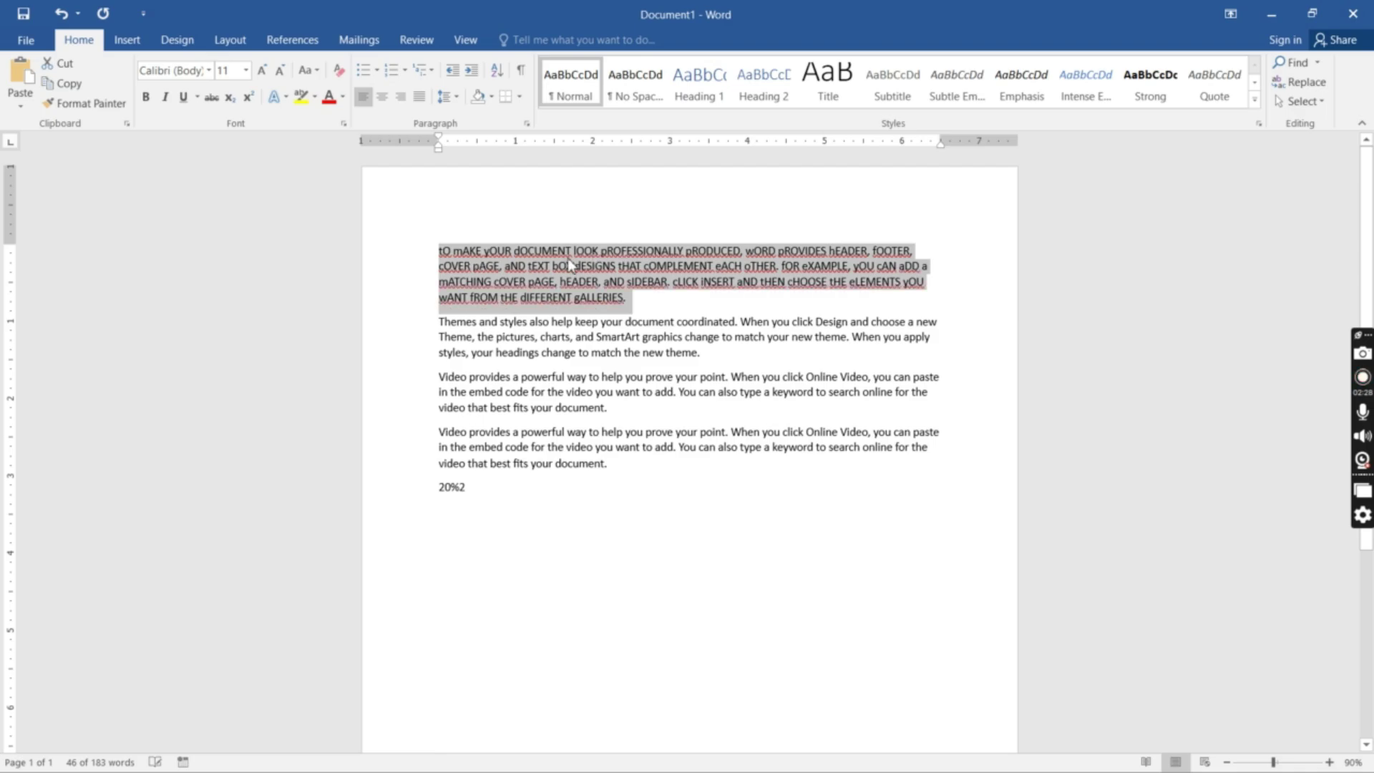
Step: Set the first paragraph's case to Sentence case
{"action": "left_click", "coordinate": [309, 71]}
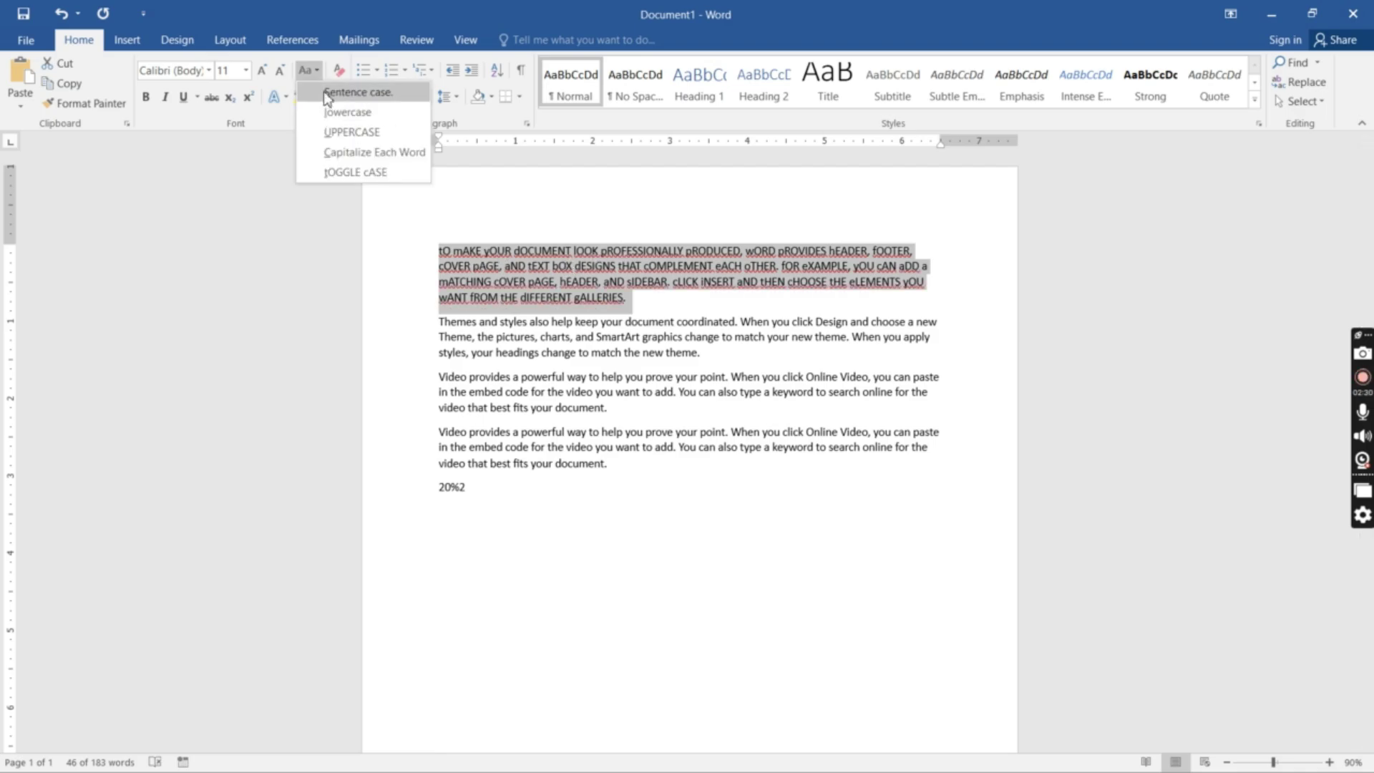
{"action": "left_click", "coordinate": [333, 90]}
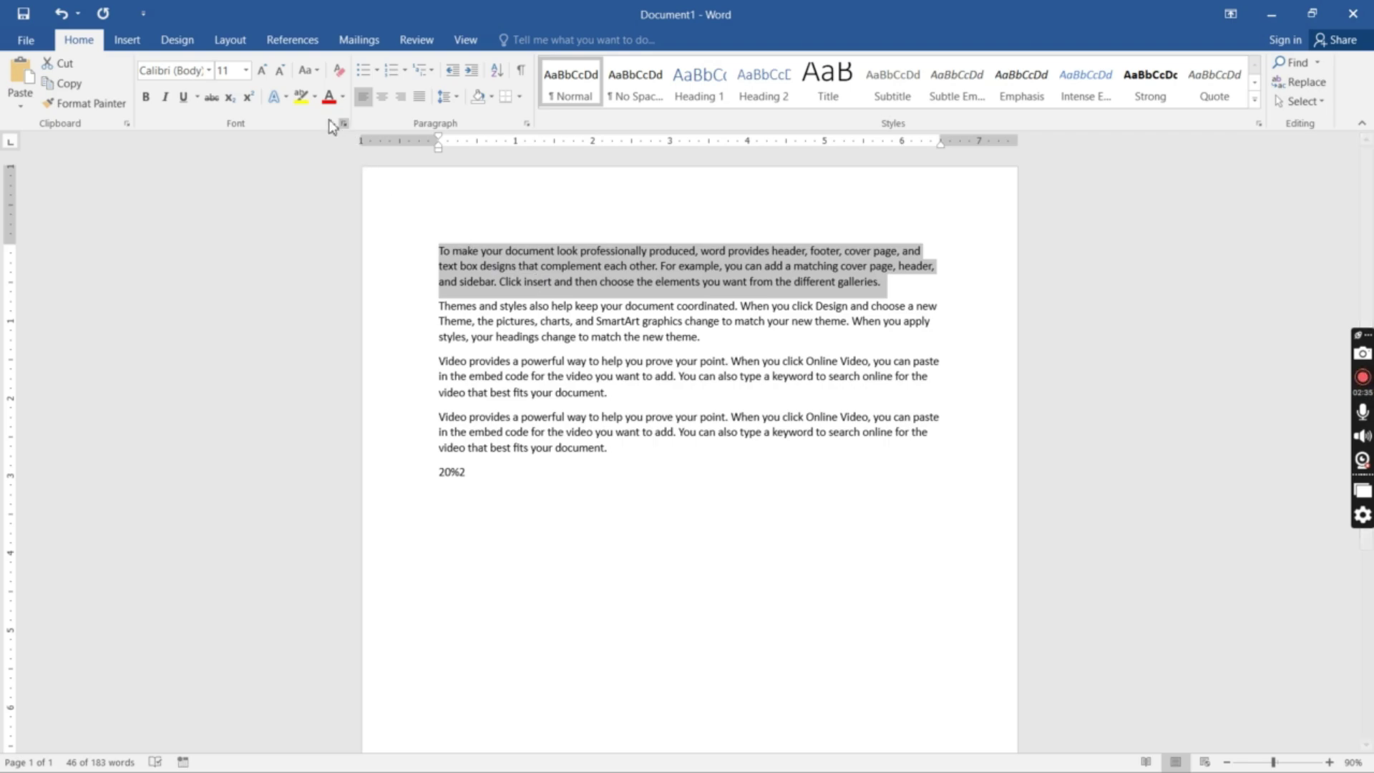
Step: Highlight the first paragraph, starting "To make your document", in red
{"action": "left_click", "coordinate": [313, 102]}
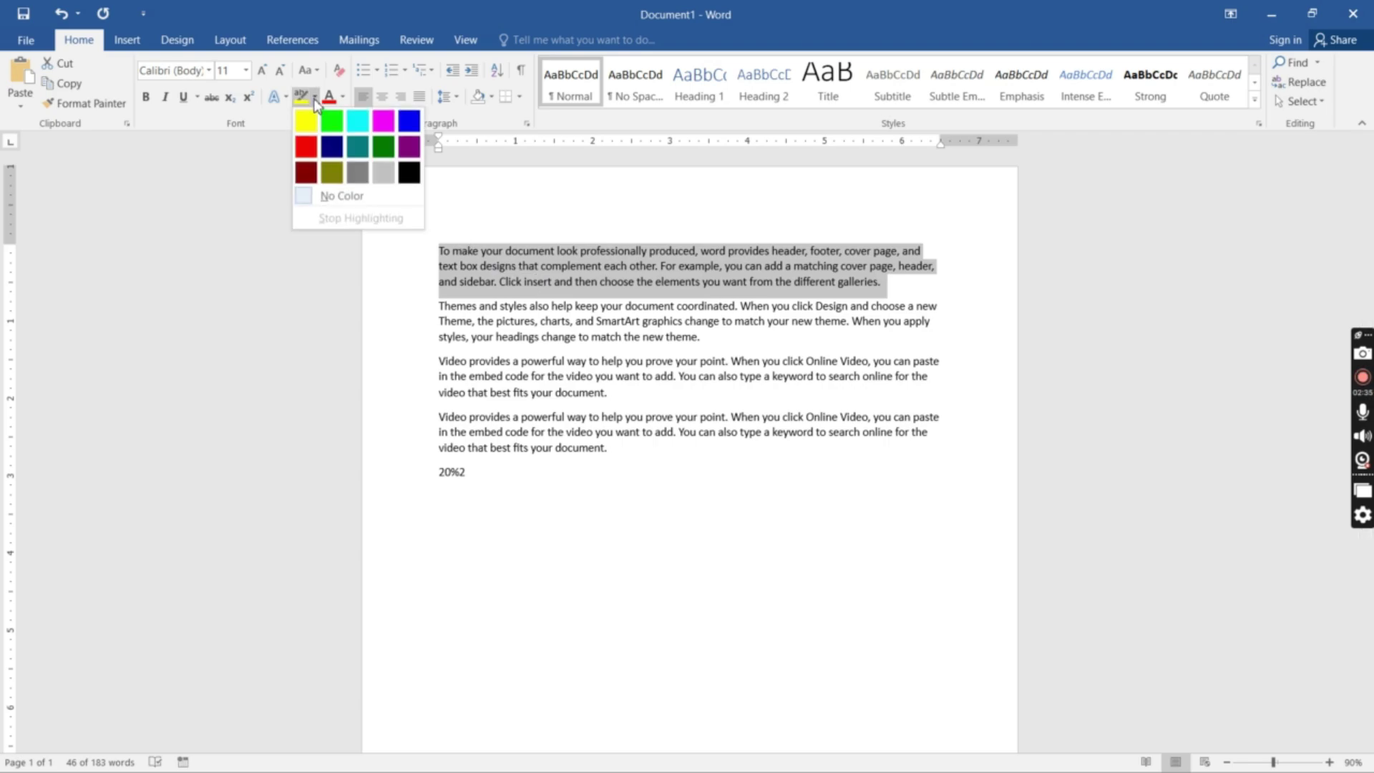
{"action": "left_click", "coordinate": [306, 152]}
{"action": "left_click", "coordinate": [399, 230]}
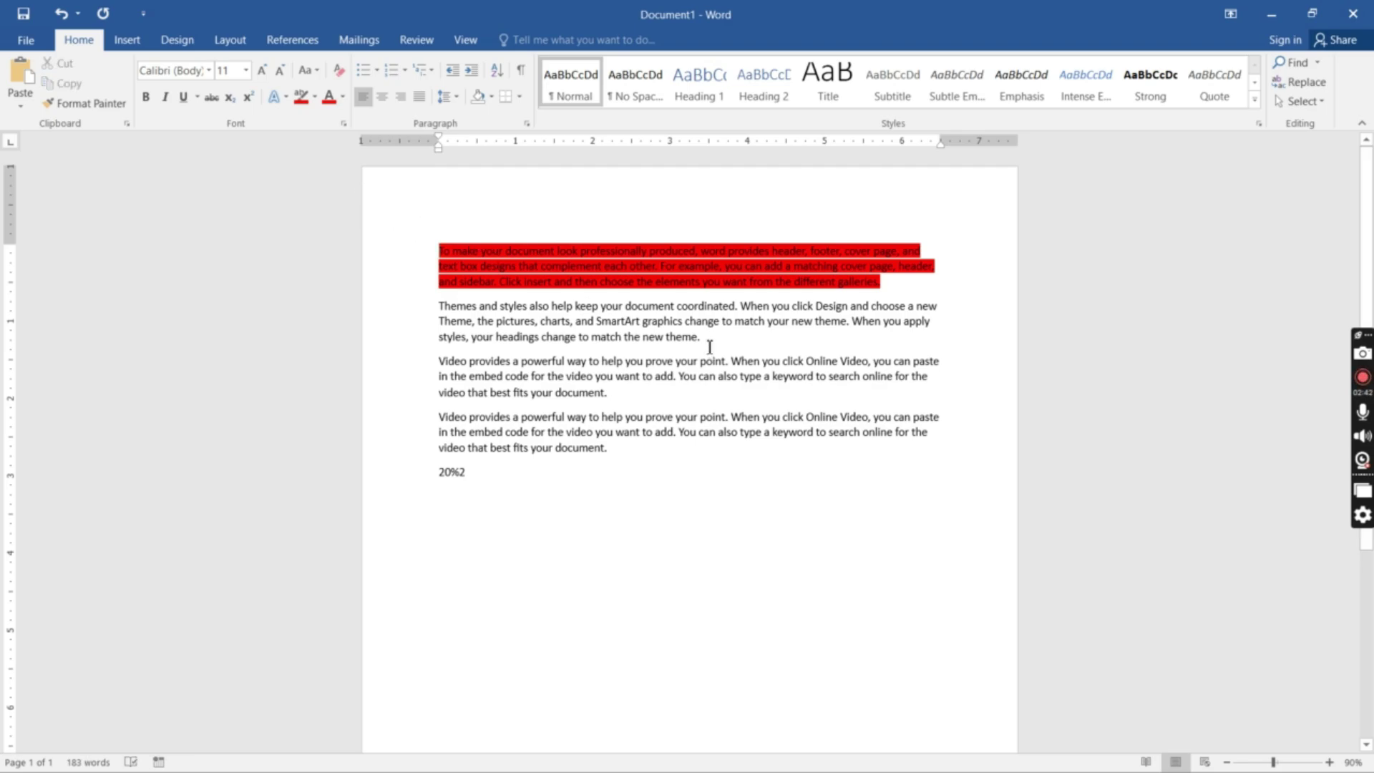
Step: Apply the dark text effect with a blue shadow to the second paragraph, starting "Themes and styles"
{"action": "left_click_drag", "start_coordinate": [709, 348], "coordinate": [438, 313]}
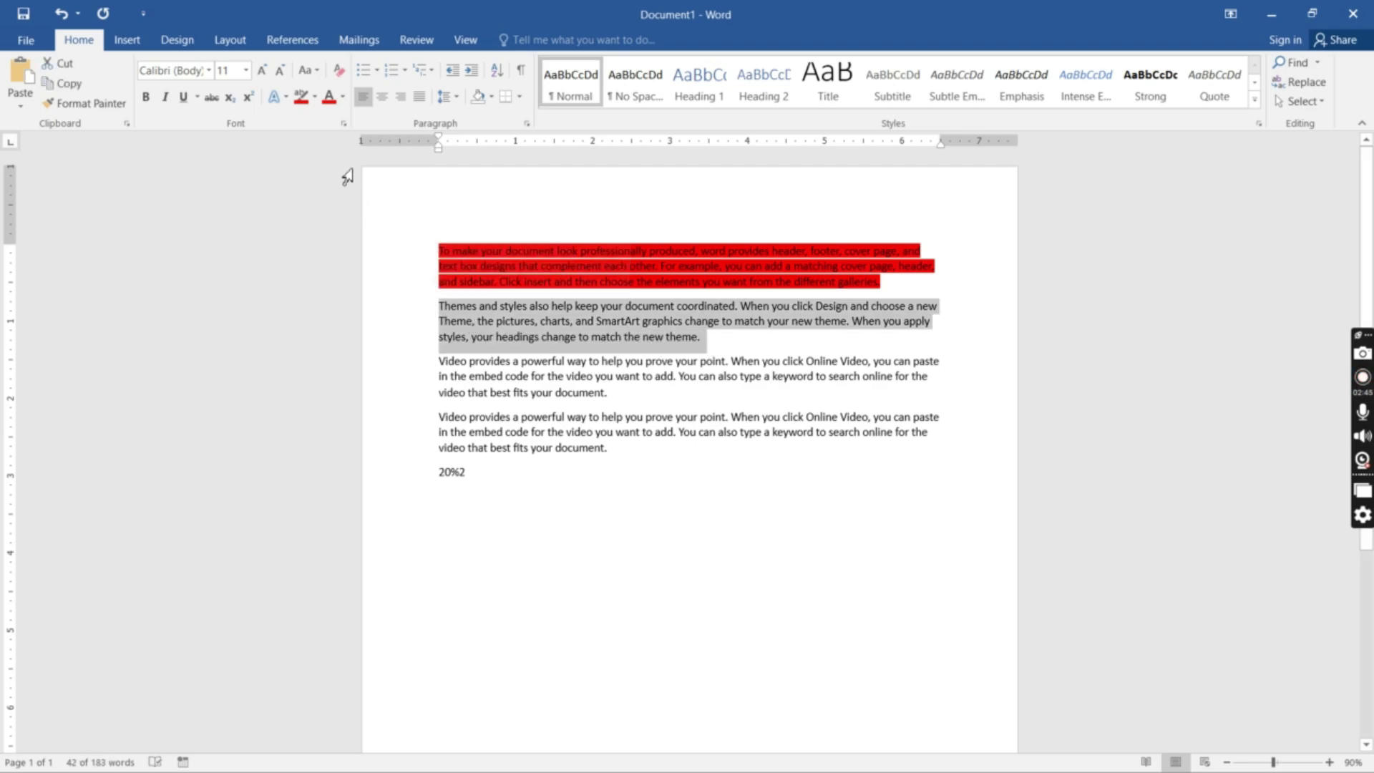
{"action": "left_click", "coordinate": [284, 105]}
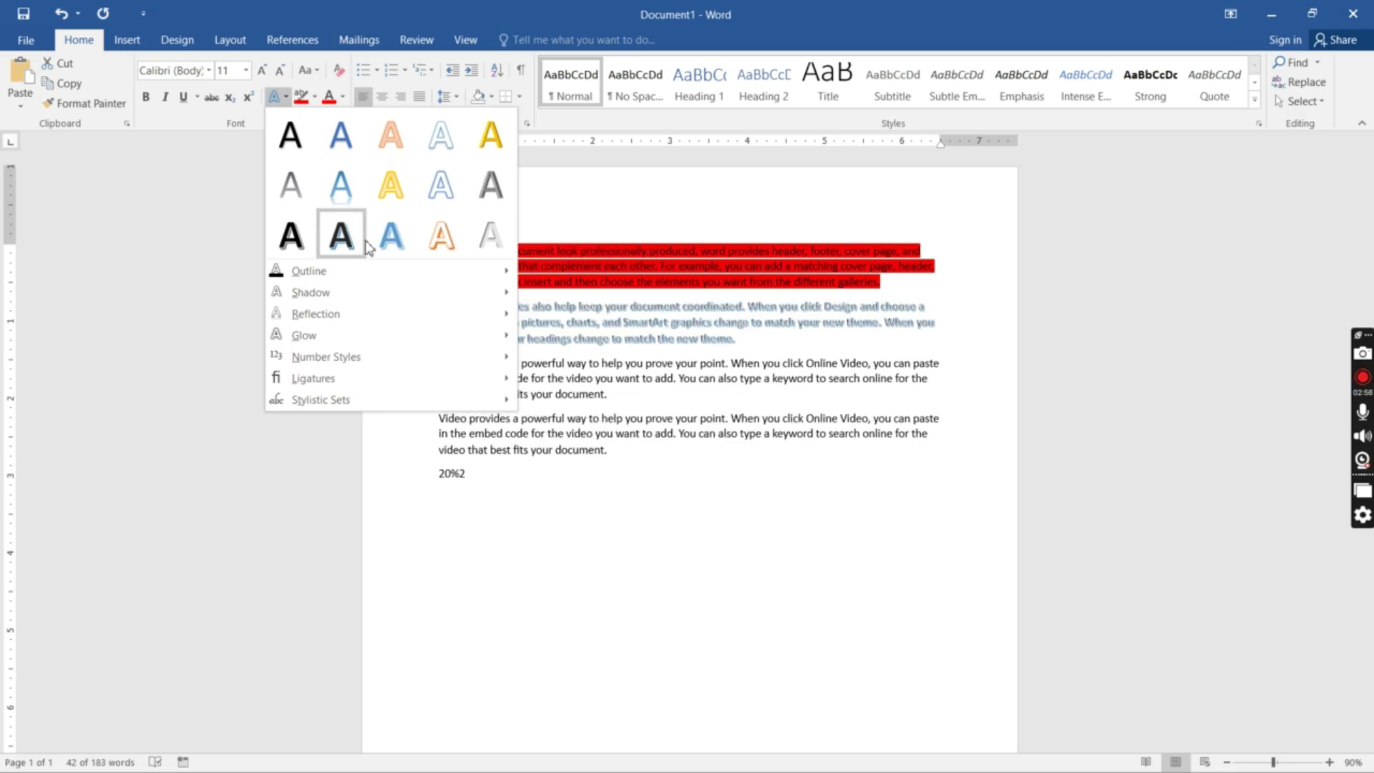
{"action": "mouse_move", "coordinate": [452, 279]}
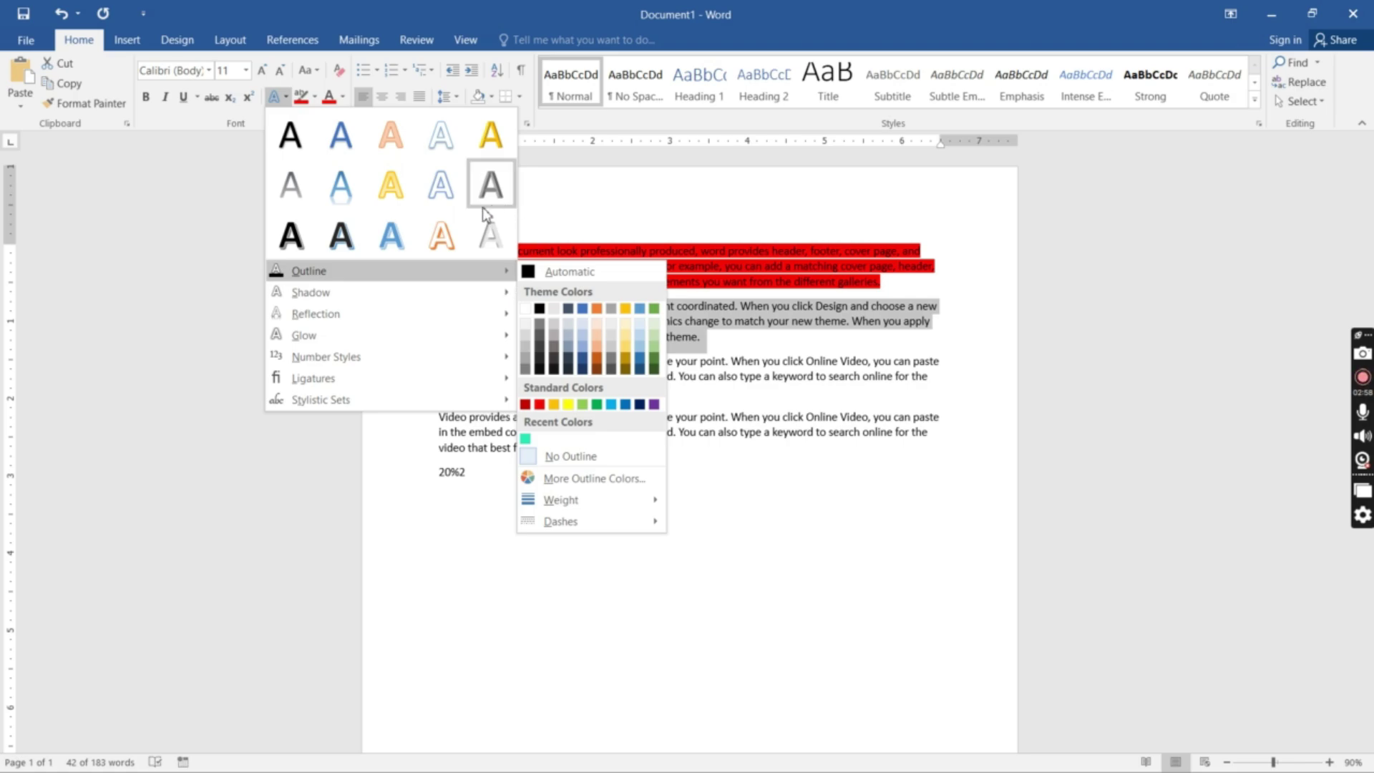
{"action": "left_click", "coordinate": [346, 239]}
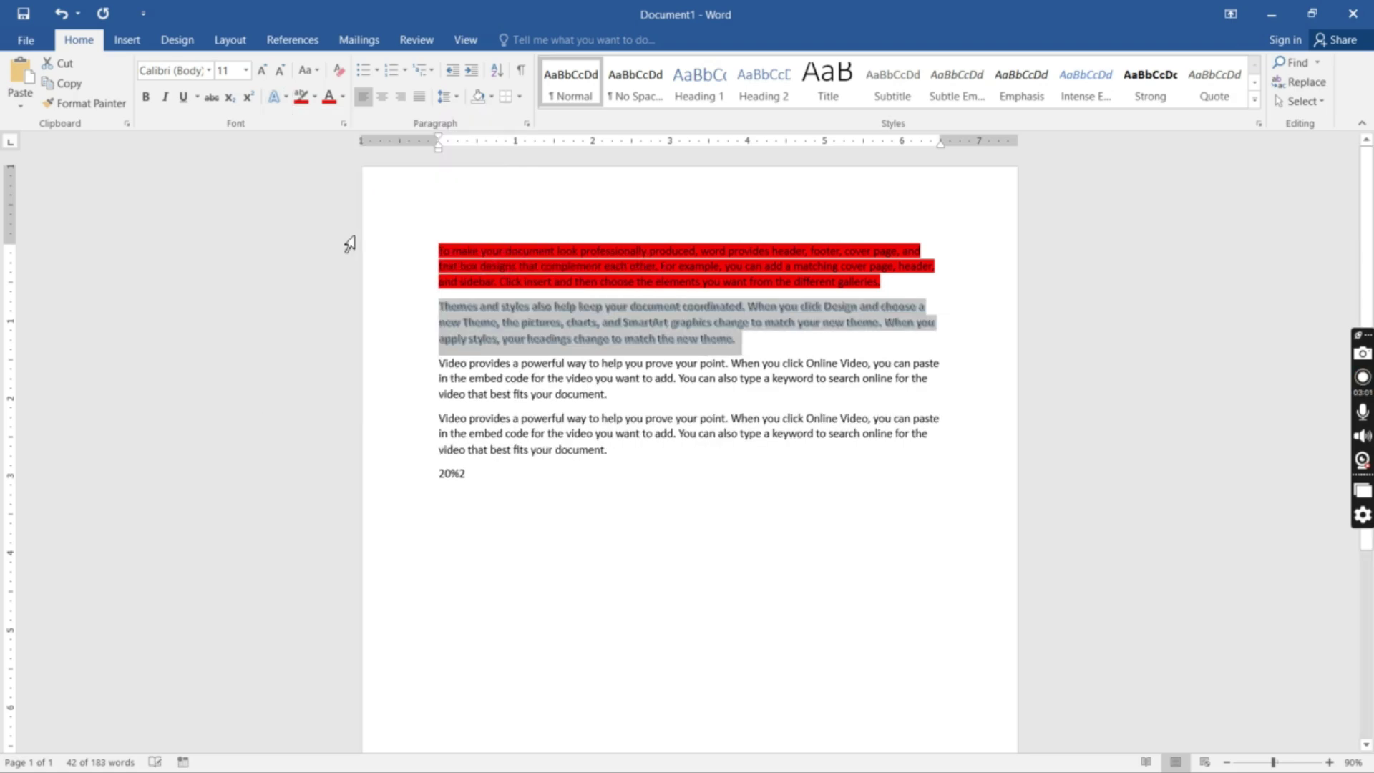
{"action": "left_click", "coordinate": [793, 363]}
{"action": "left_click_drag", "start_coordinate": [747, 339], "coordinate": [423, 307]}
{"action": "left_click", "coordinate": [590, 339]}
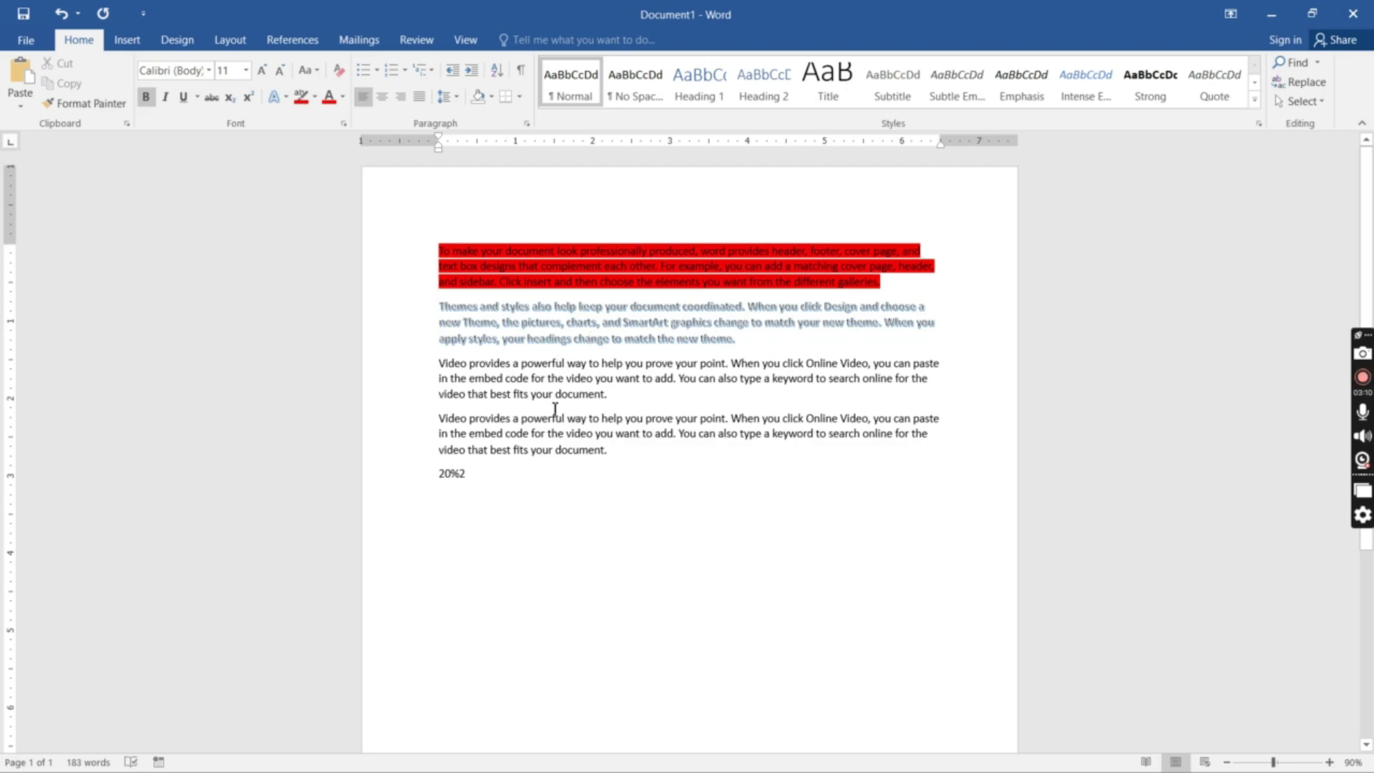
Step: Clear all formatting from the entire document text and set its highlighting to No Color
{"action": "key", "text": "ctrl+a"}
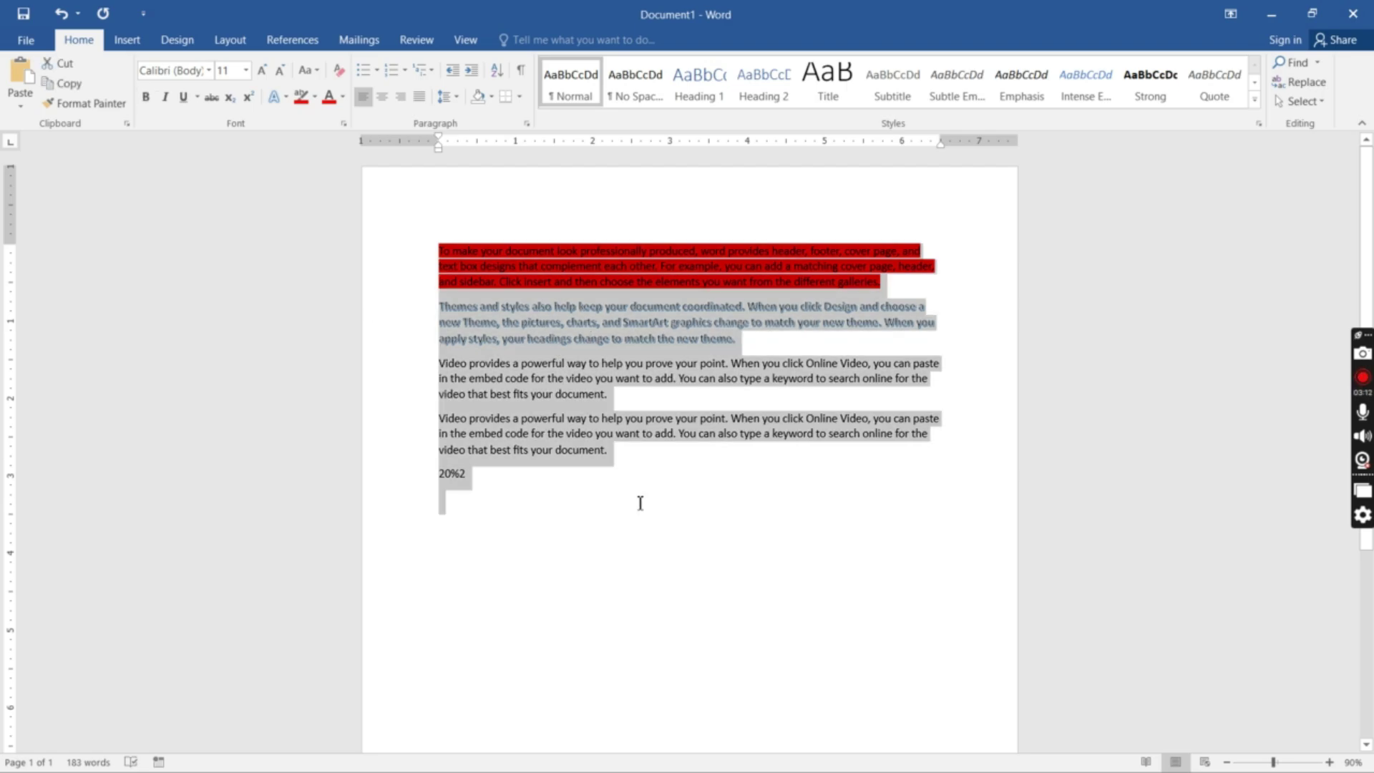
{"action": "left_click", "coordinate": [340, 71]}
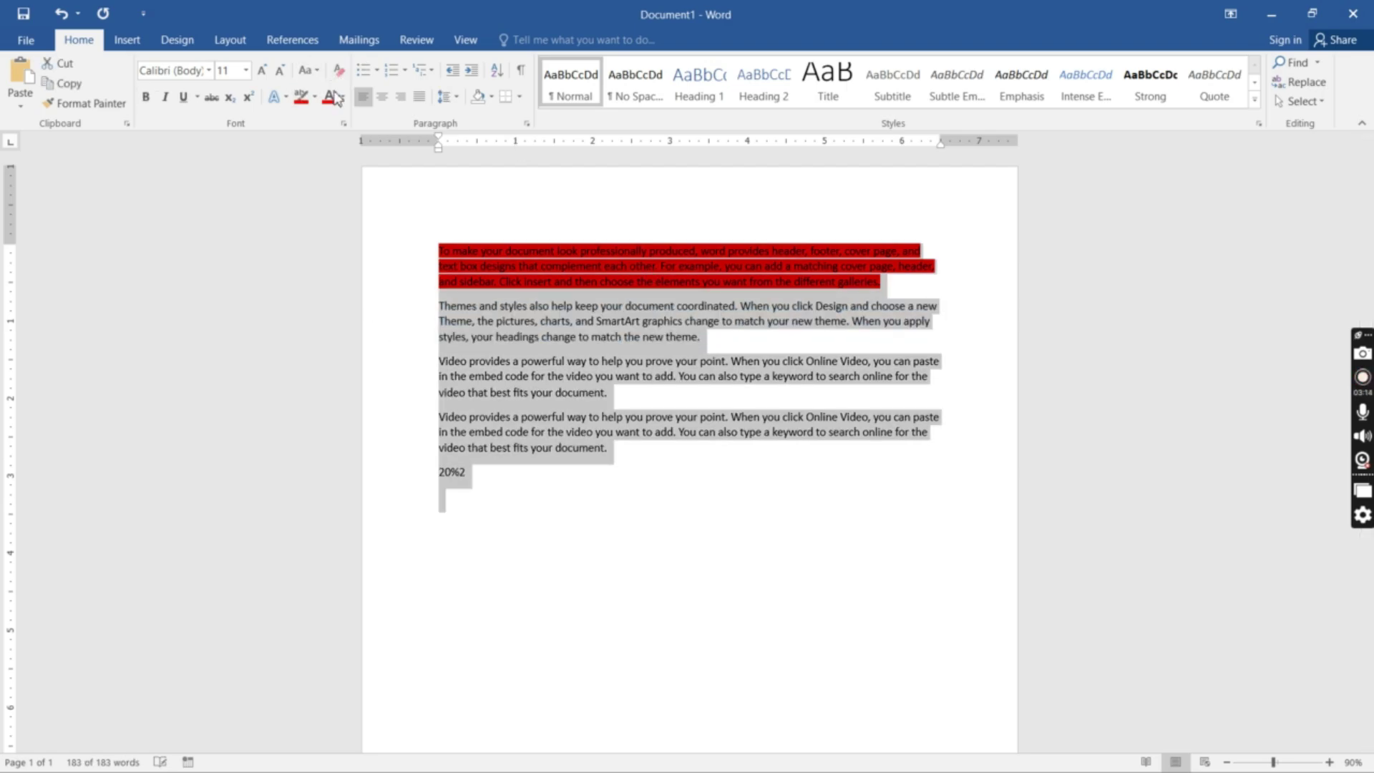
{"action": "left_click", "coordinate": [313, 97]}
{"action": "left_click", "coordinate": [347, 197]}
{"action": "key", "text": "Return"}
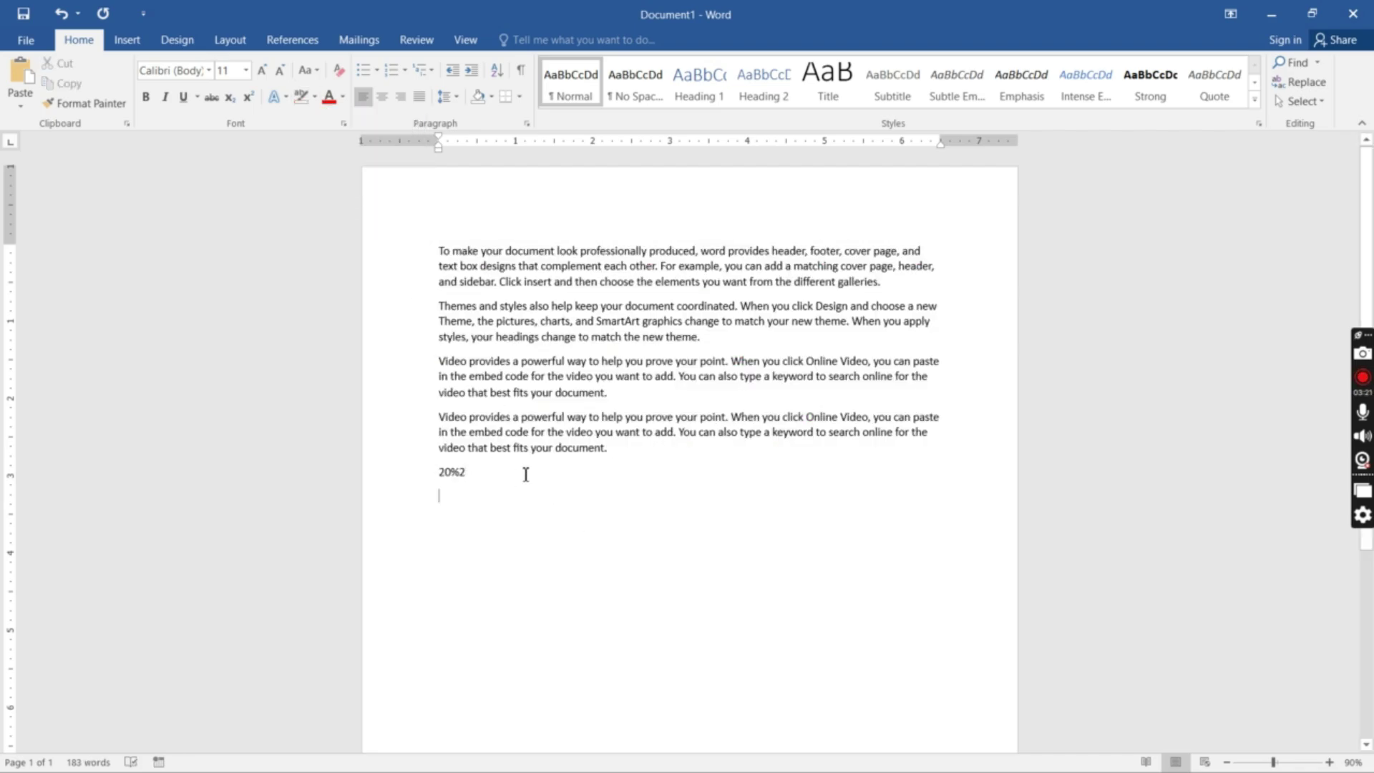
Step: Make the entire document text bold and enlarge it to 16 pt
{"action": "key", "text": "ctrl+a"}
{"action": "double_click", "coordinate": [525, 472]}
{"action": "left_click", "coordinate": [523, 475]}
{"action": "key", "text": "ctrl+a"}
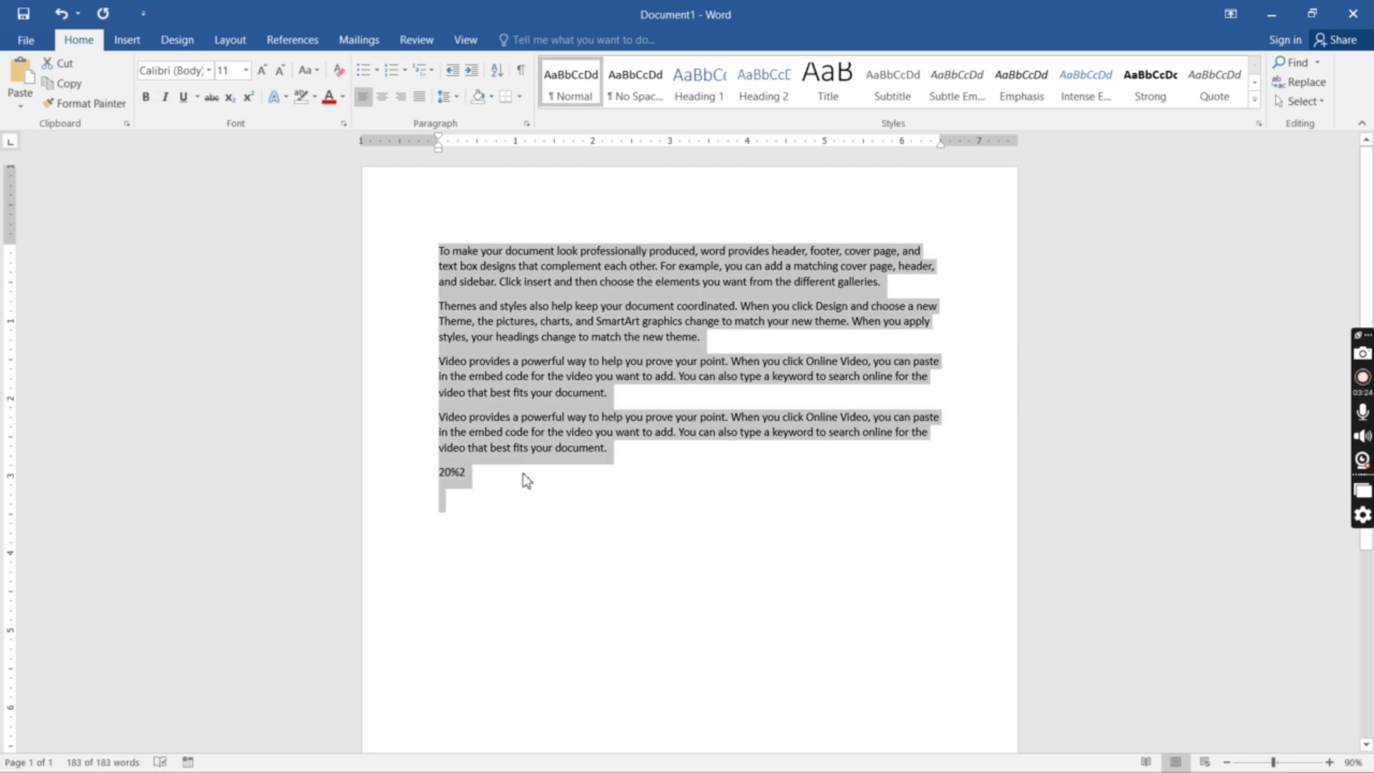
{"action": "key", "text": "ctrl+b"}
{"action": "key", "text": "ctrl+shift+period"}
{"action": "key", "text": "ctrl+shift+period"}
{"action": "key", "text": "ctrl+shift+period"}
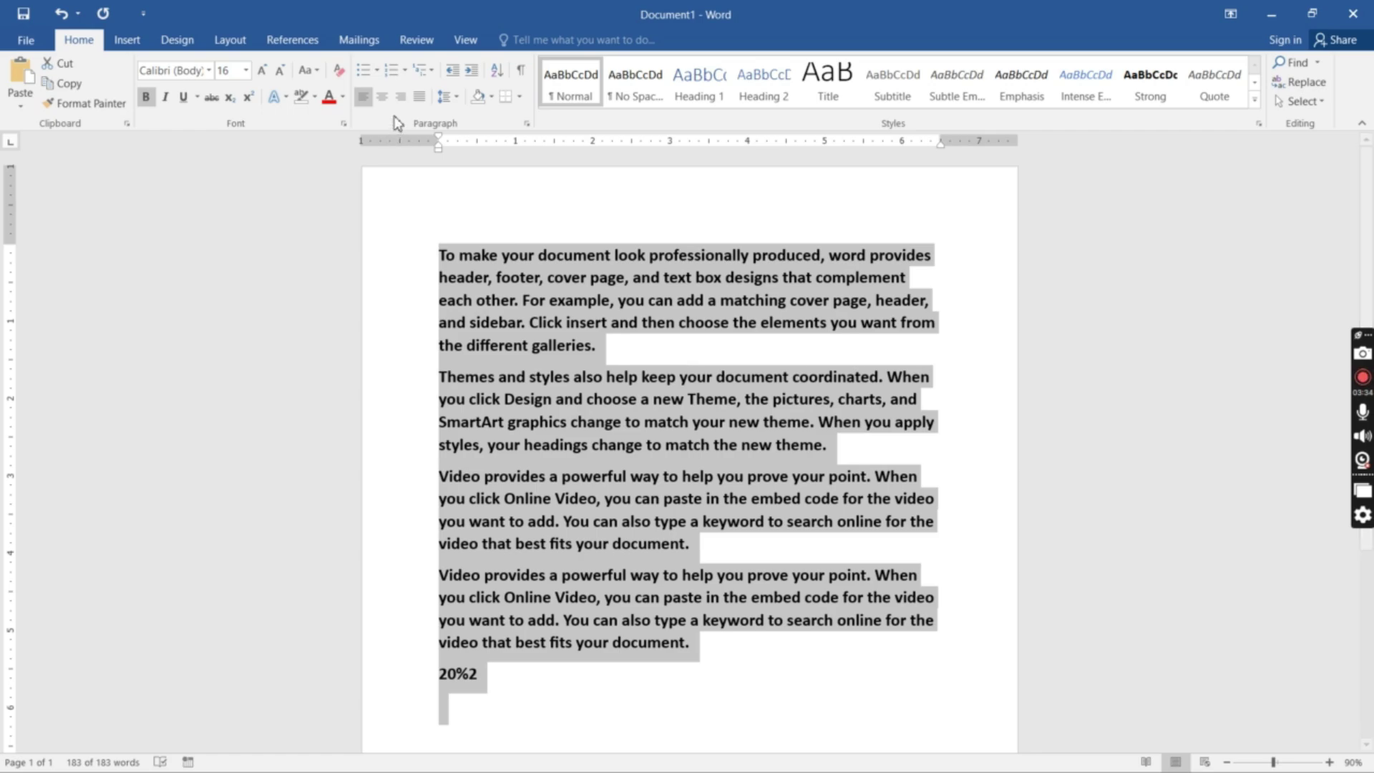
Step: Cycle all the text through center, right and left alignment, ending with justified alignment
{"action": "left_click", "coordinate": [382, 96]}
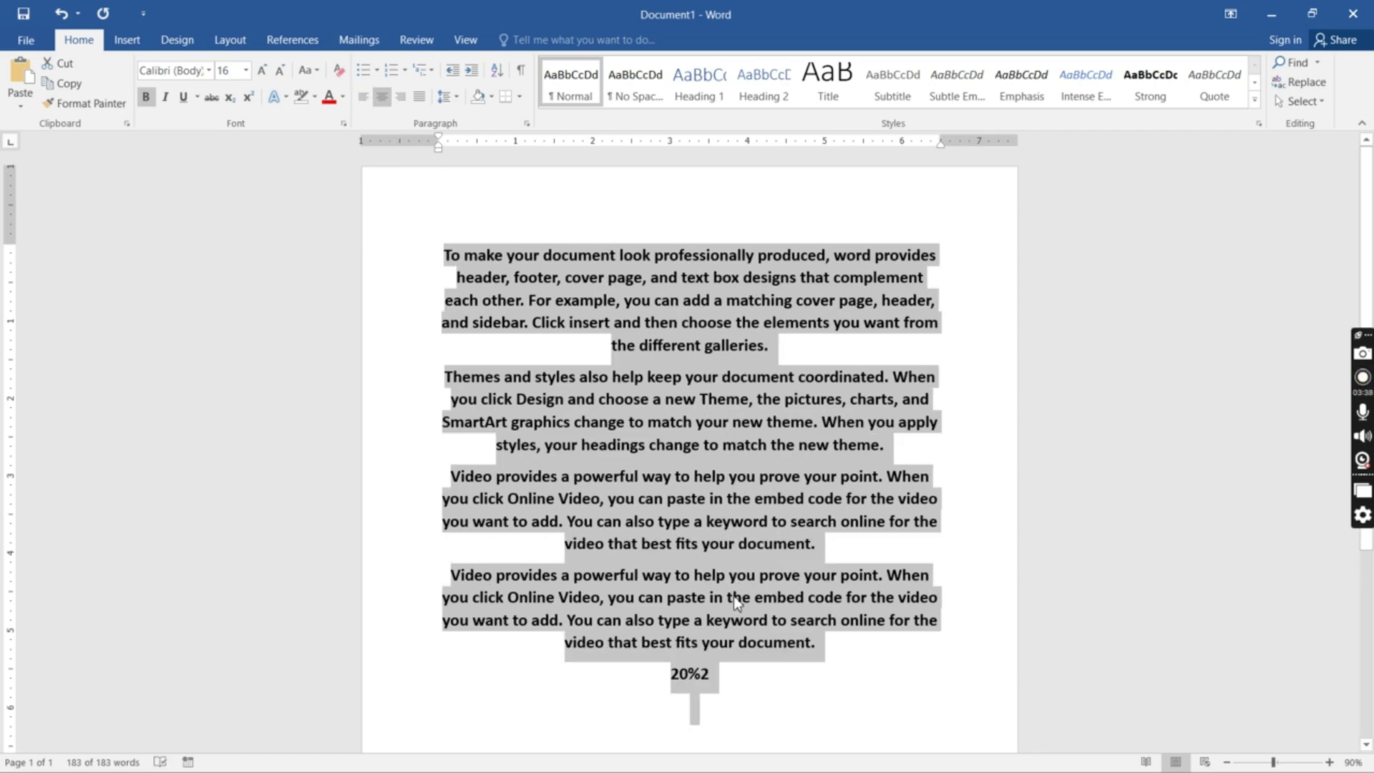
{"action": "left_click", "coordinate": [401, 96]}
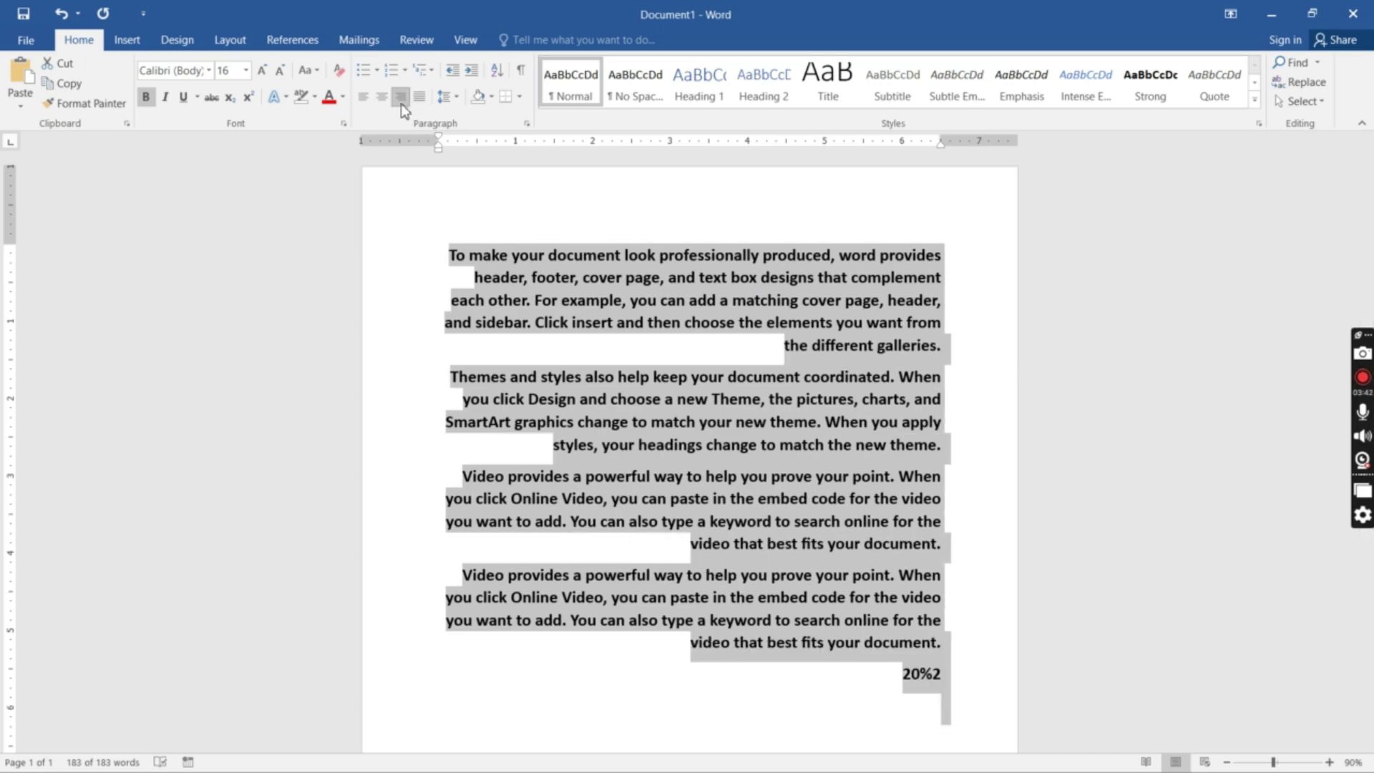
{"action": "left_click", "coordinate": [368, 102]}
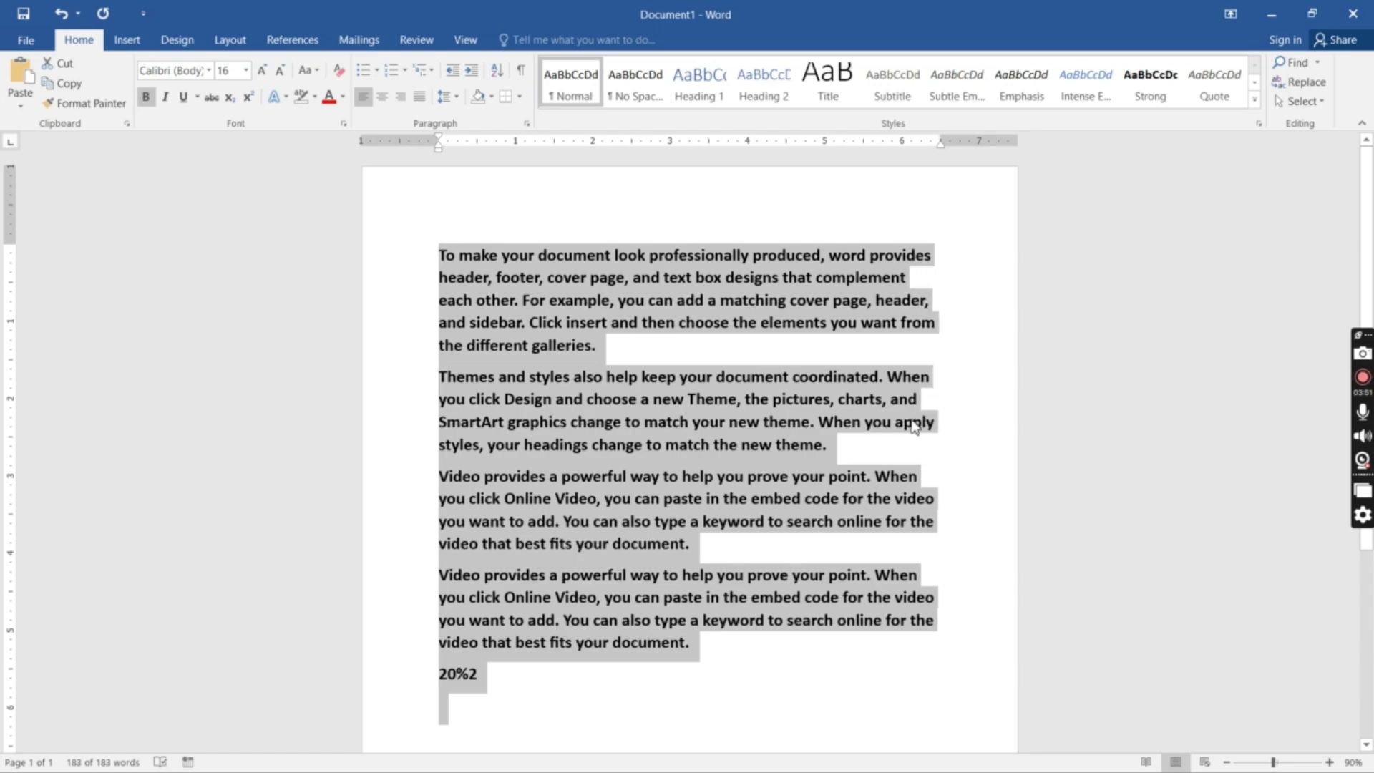
{"action": "left_click", "coordinate": [423, 100]}
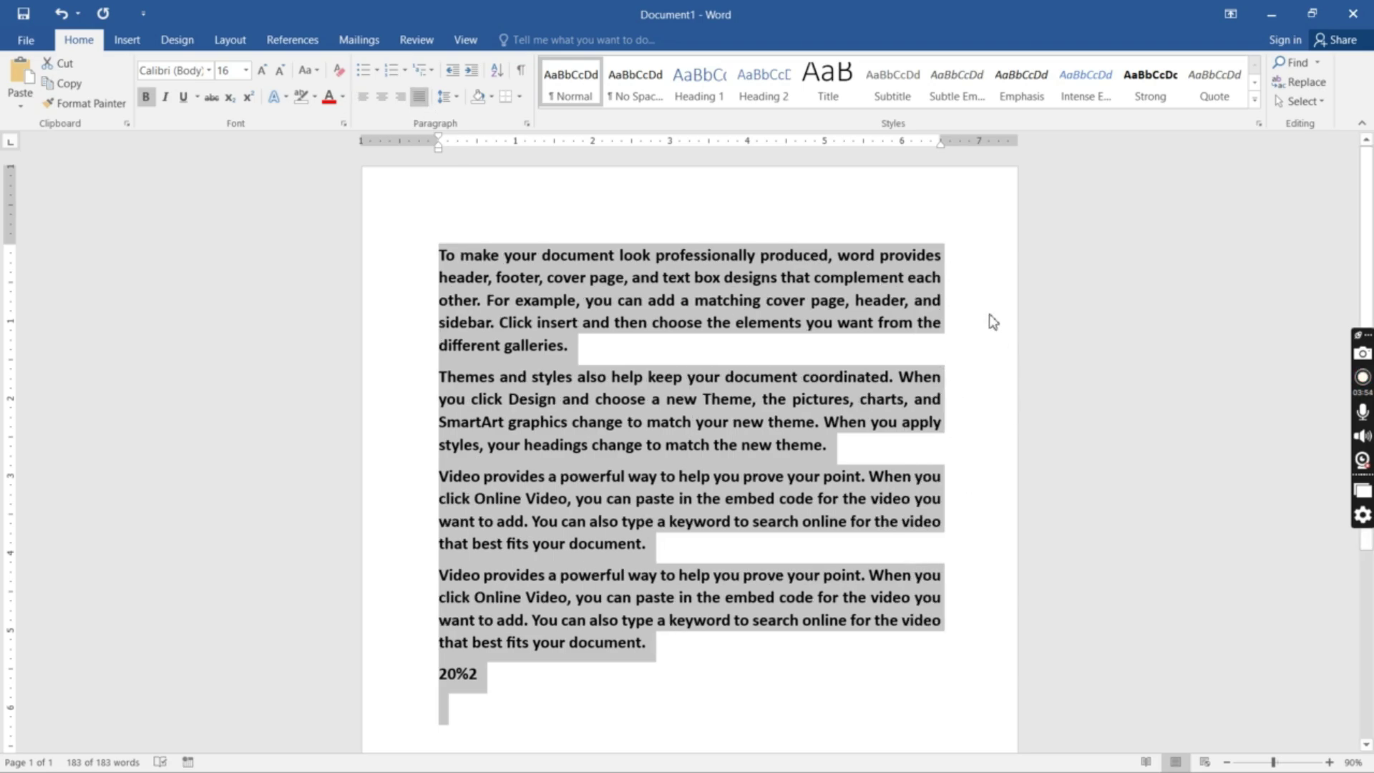
Step: Remove the space after all paragraphs and add space before them
{"action": "left_click", "coordinate": [456, 100]}
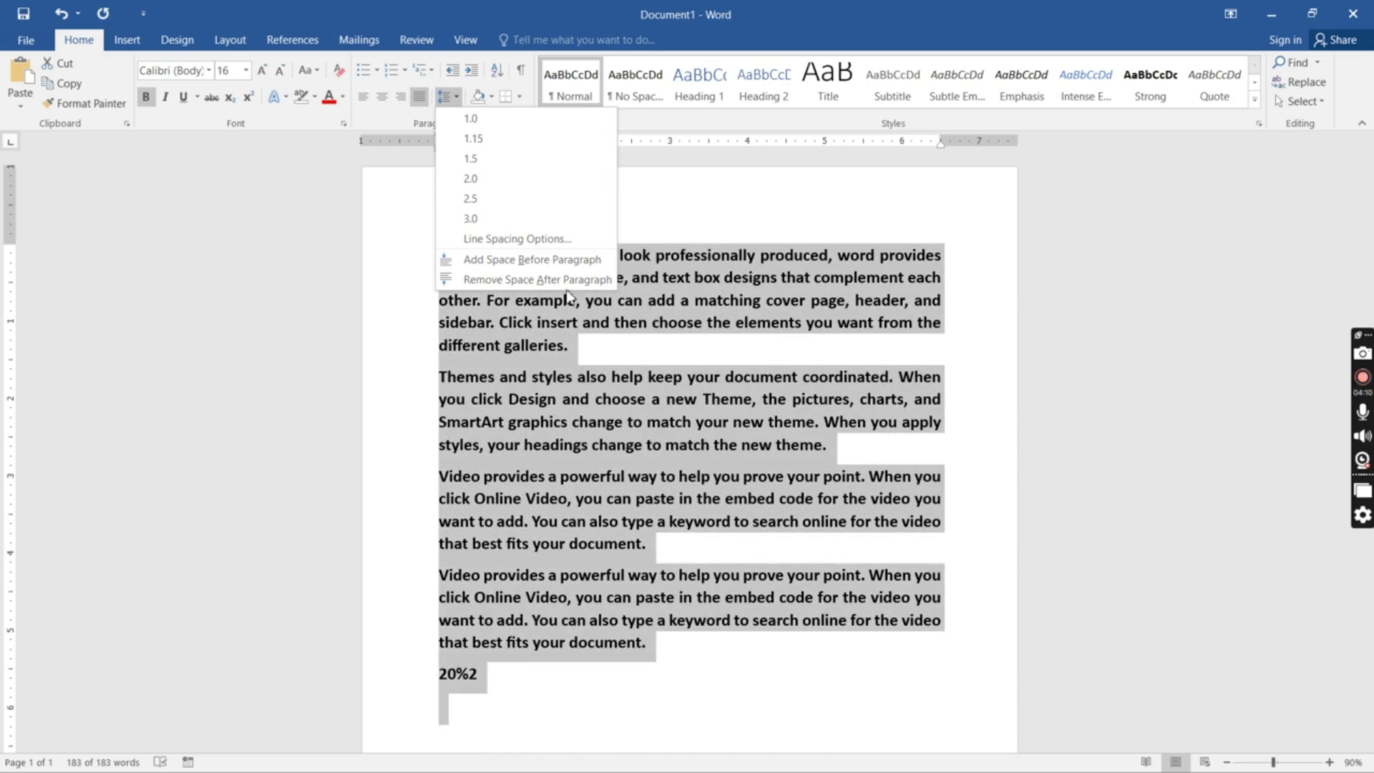
{"action": "left_click", "coordinate": [545, 280]}
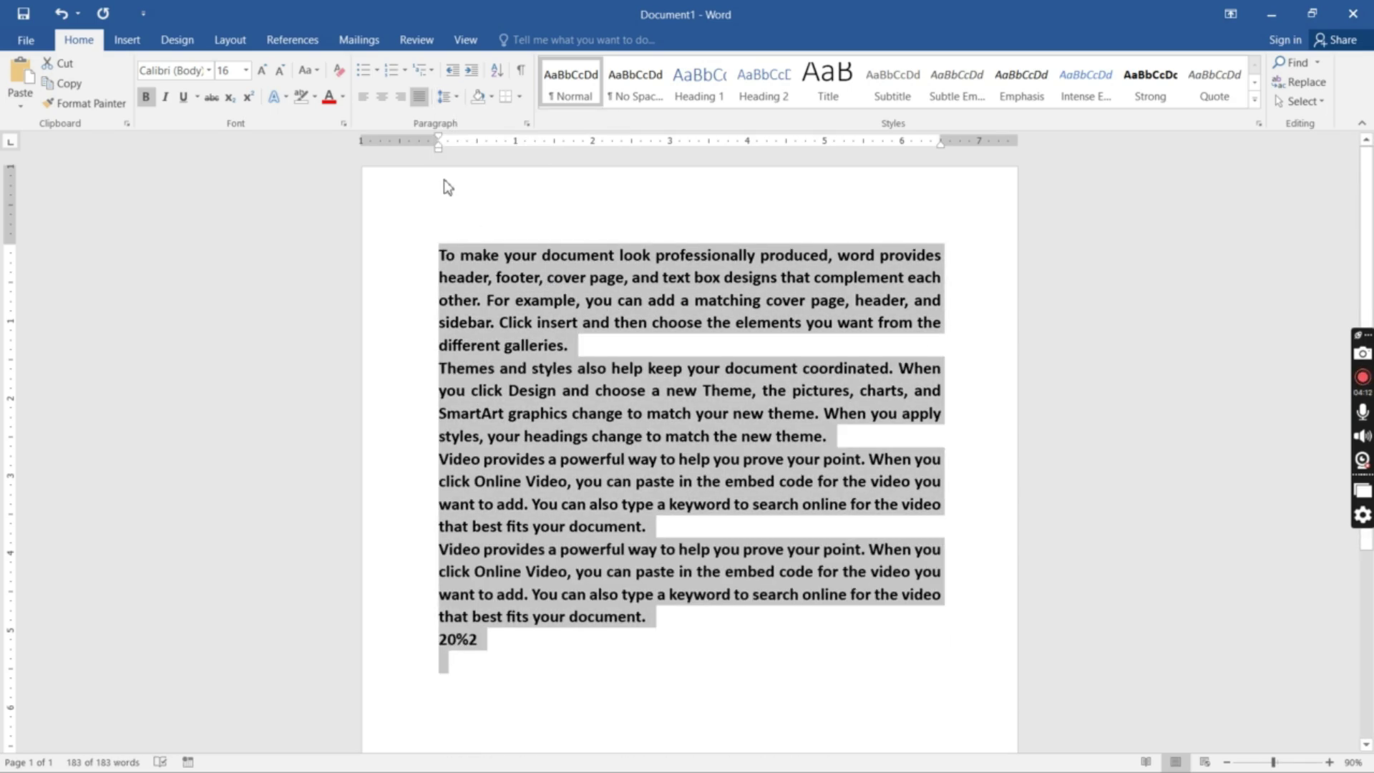
{"action": "left_click", "coordinate": [451, 96]}
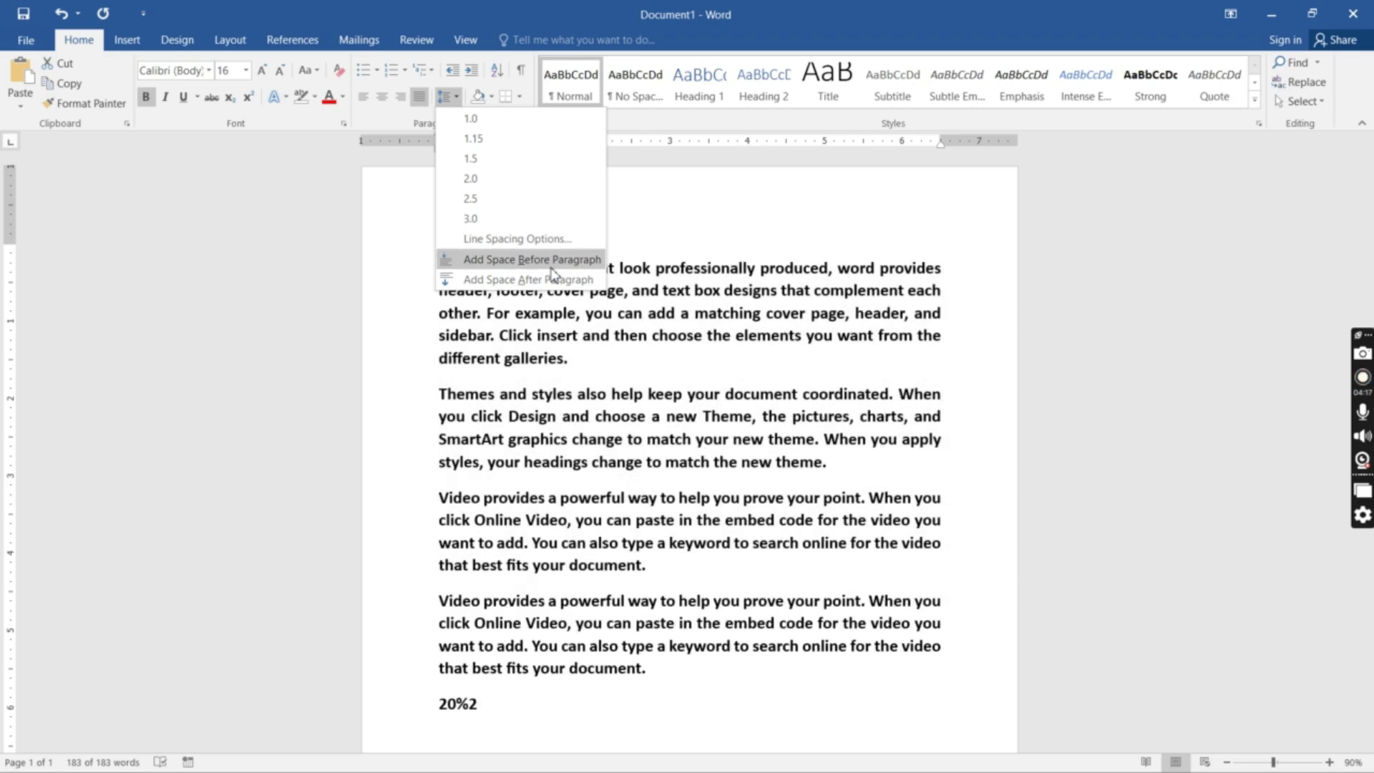
{"action": "left_click", "coordinate": [551, 261]}
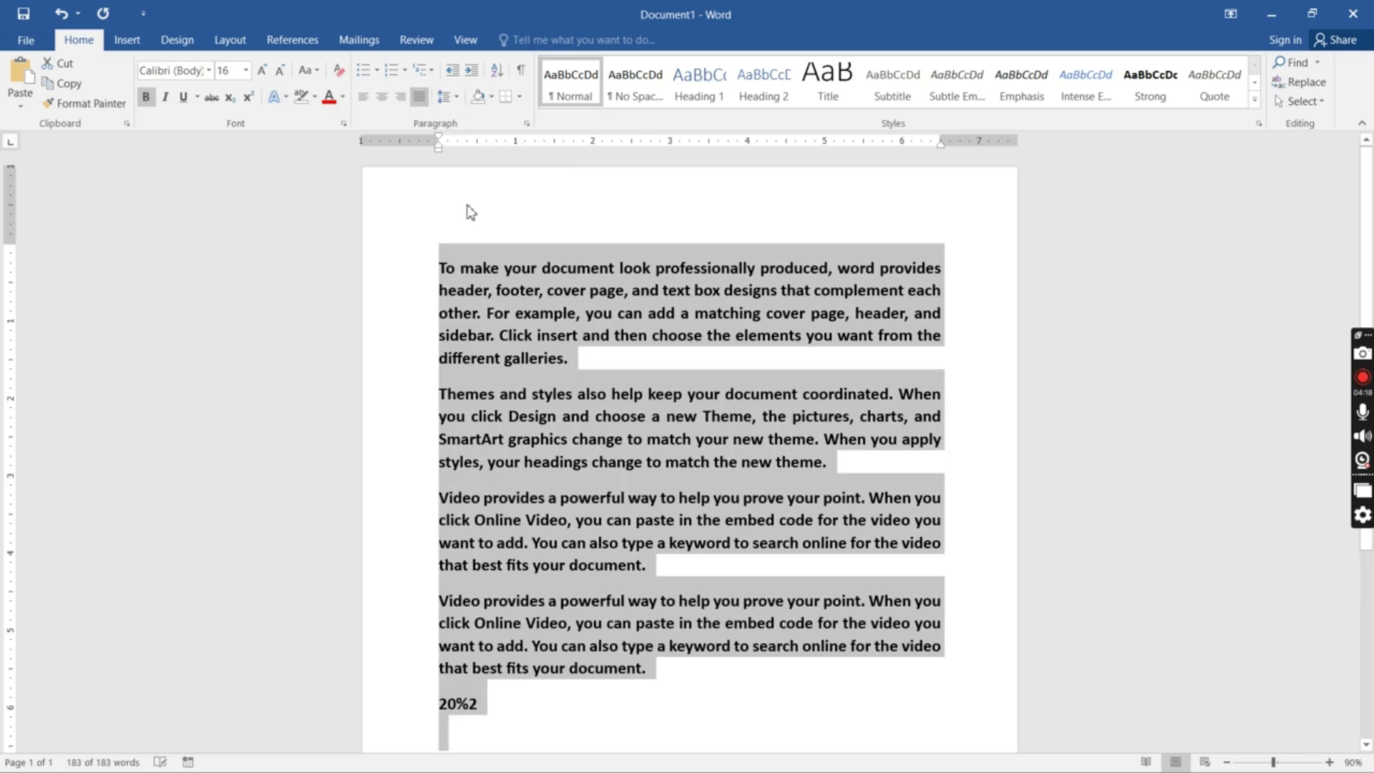
Step: Add space after all paragraphs and raise that spacing to 30 pt in the line spacing options
{"action": "left_click", "coordinate": [444, 96]}
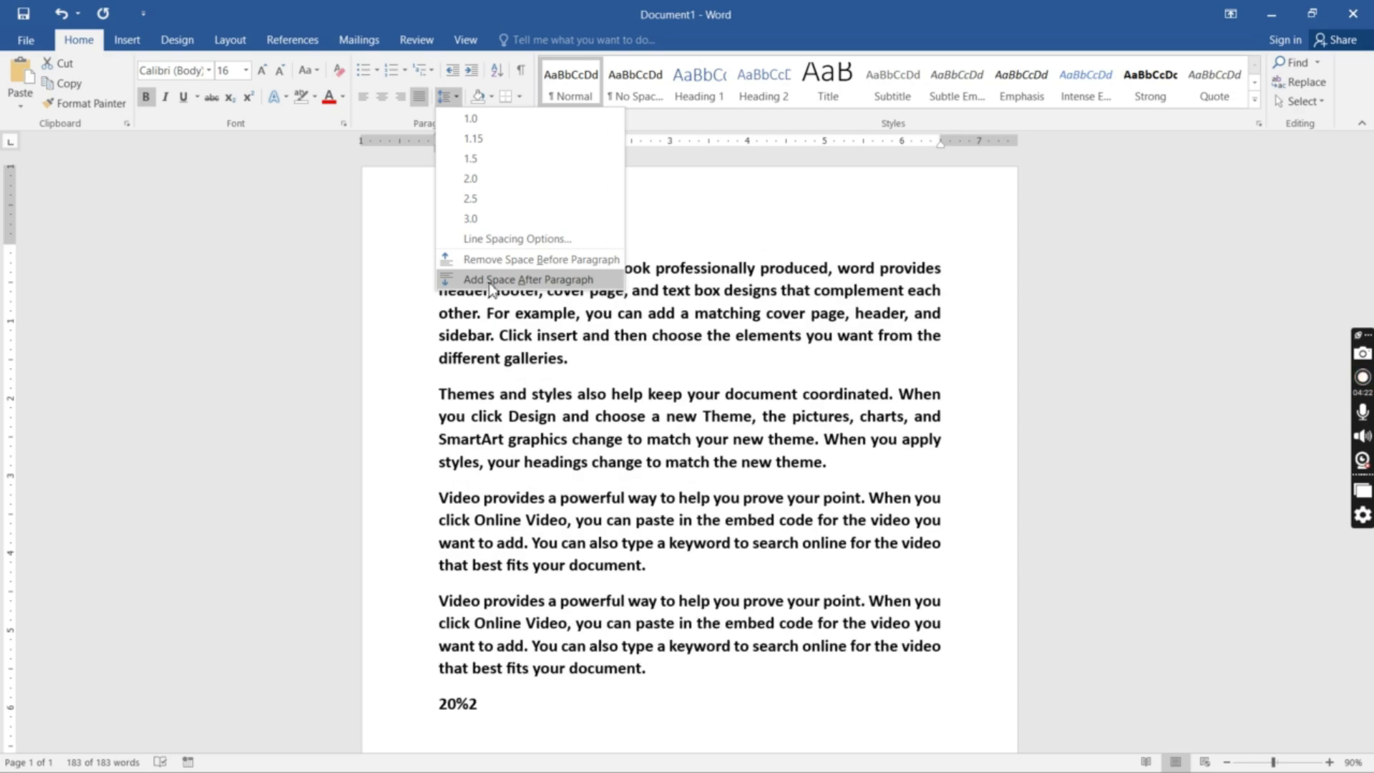
{"action": "left_click", "coordinate": [499, 294]}
{"action": "key", "text": "ctrl+a"}
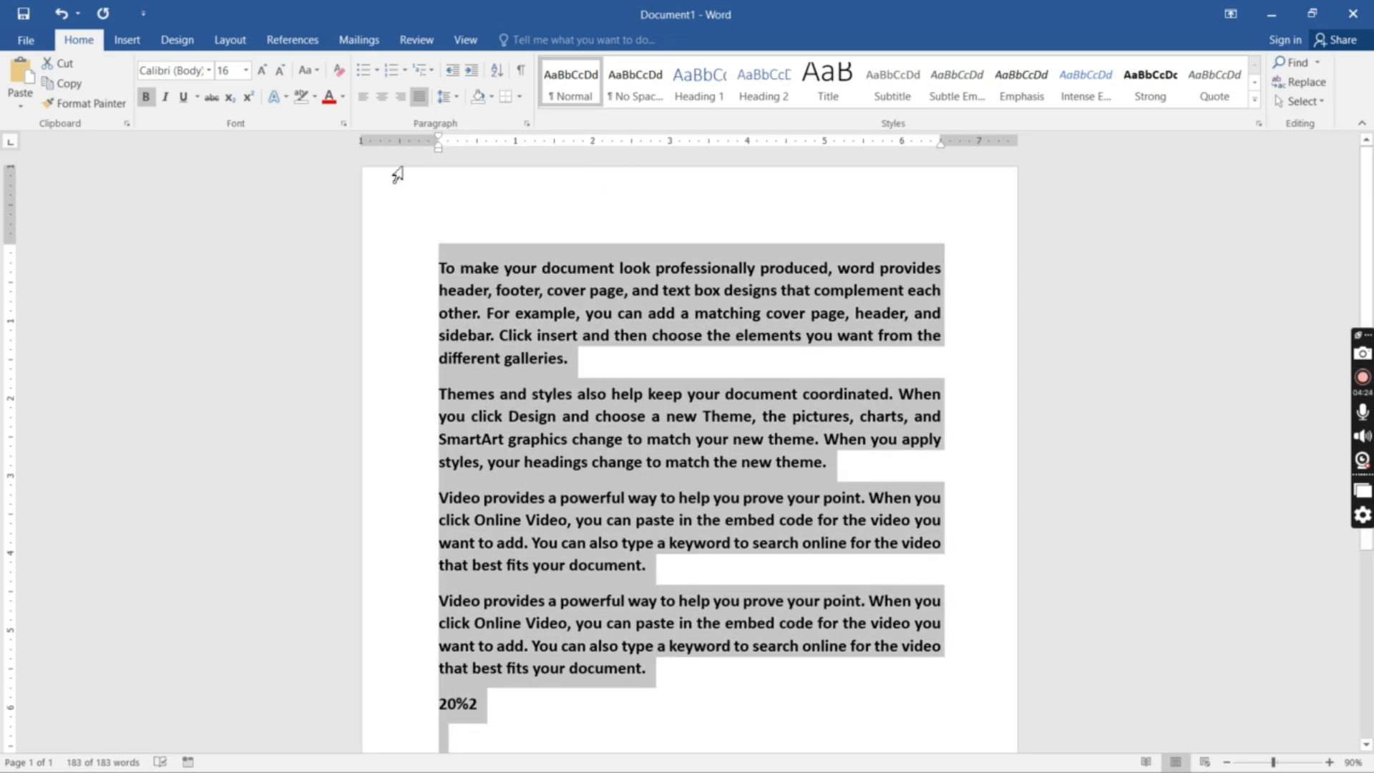
{"action": "left_click", "coordinate": [450, 96]}
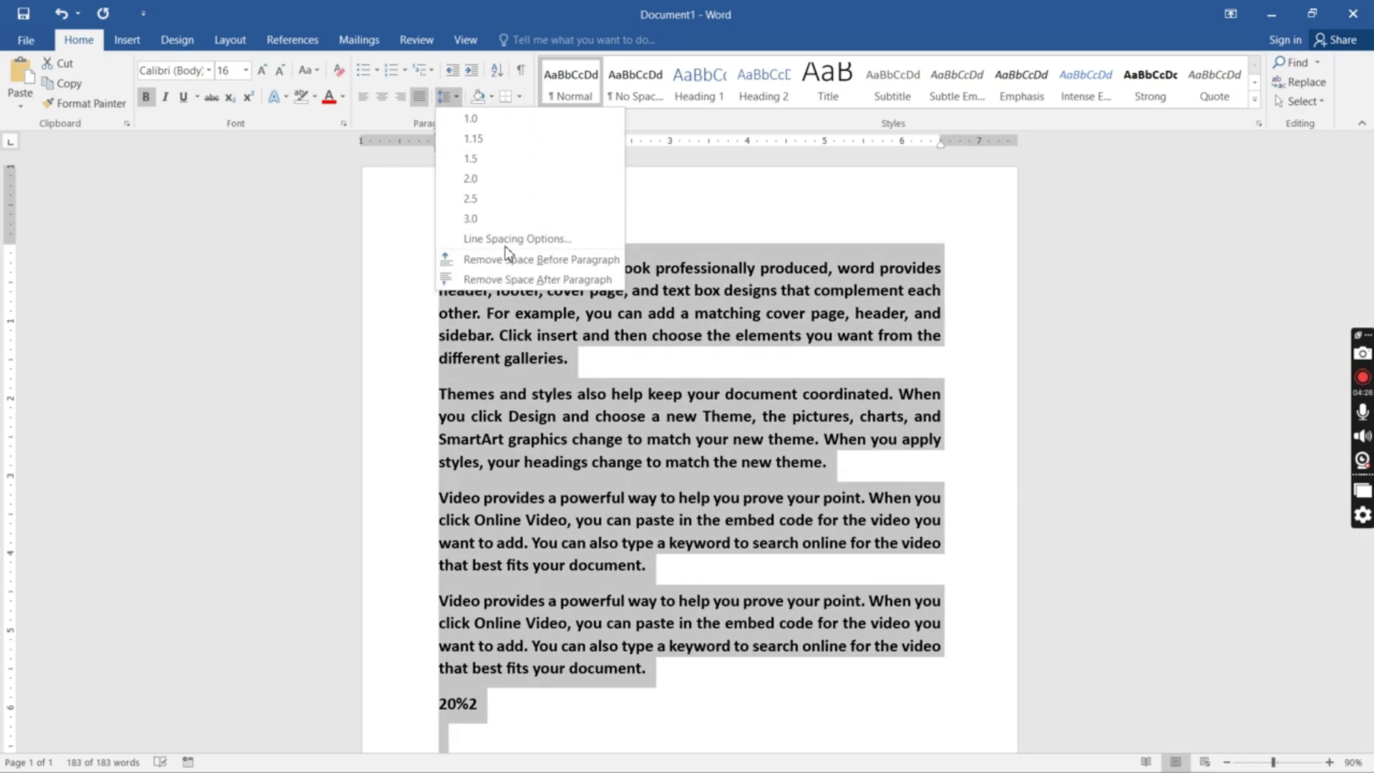
{"action": "left_click", "coordinate": [506, 244]}
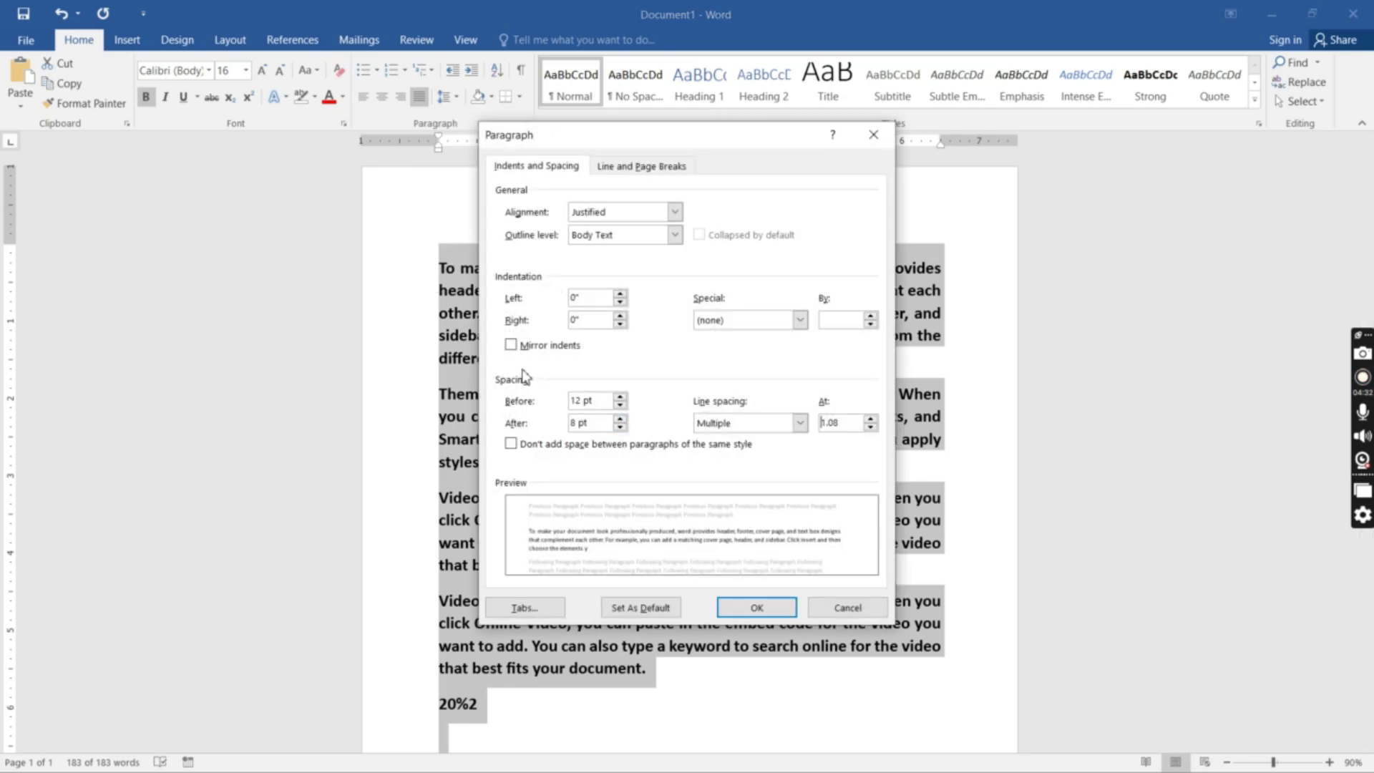
{"action": "left_click", "coordinate": [621, 419]}
{"action": "left_click", "coordinate": [621, 419]}
{"action": "left_click", "coordinate": [621, 419]}
{"action": "left_click", "coordinate": [621, 419]}
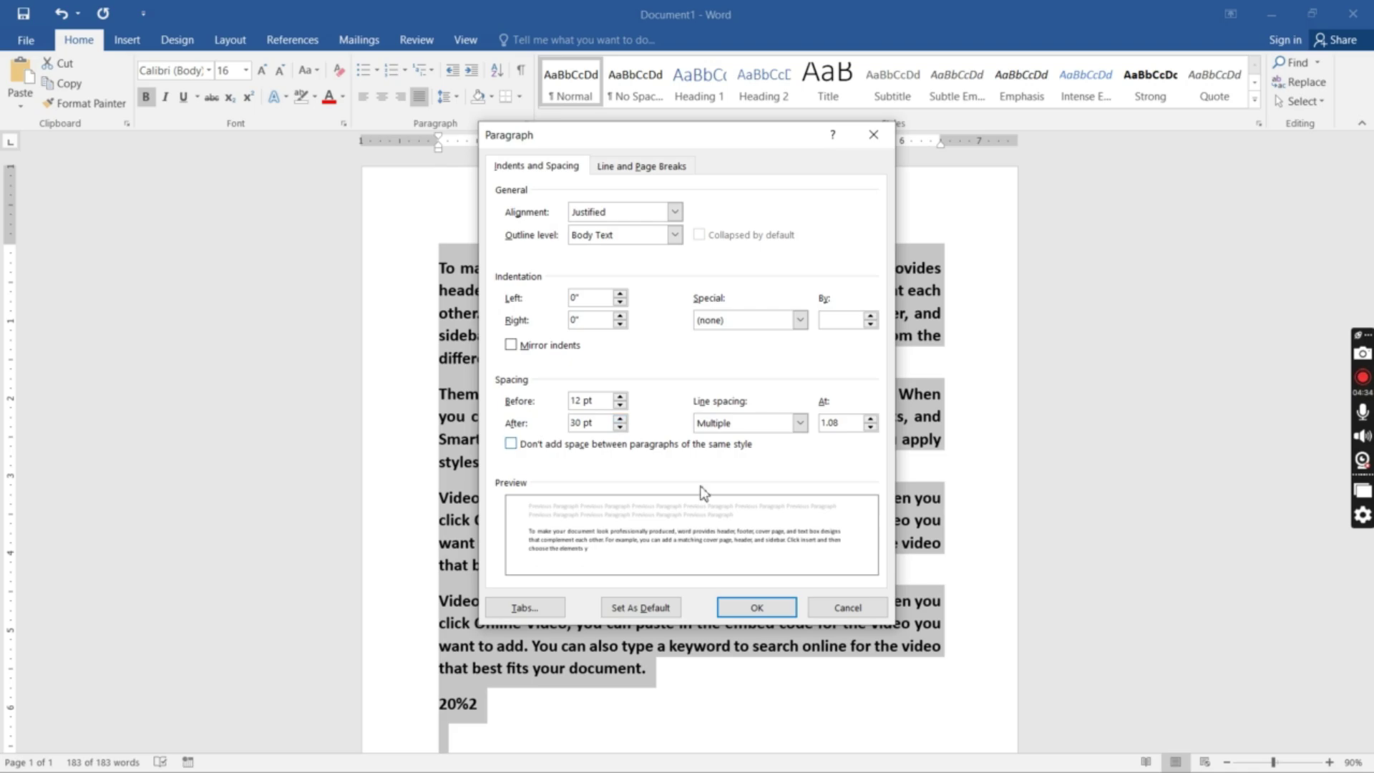
{"action": "left_click", "coordinate": [776, 608]}
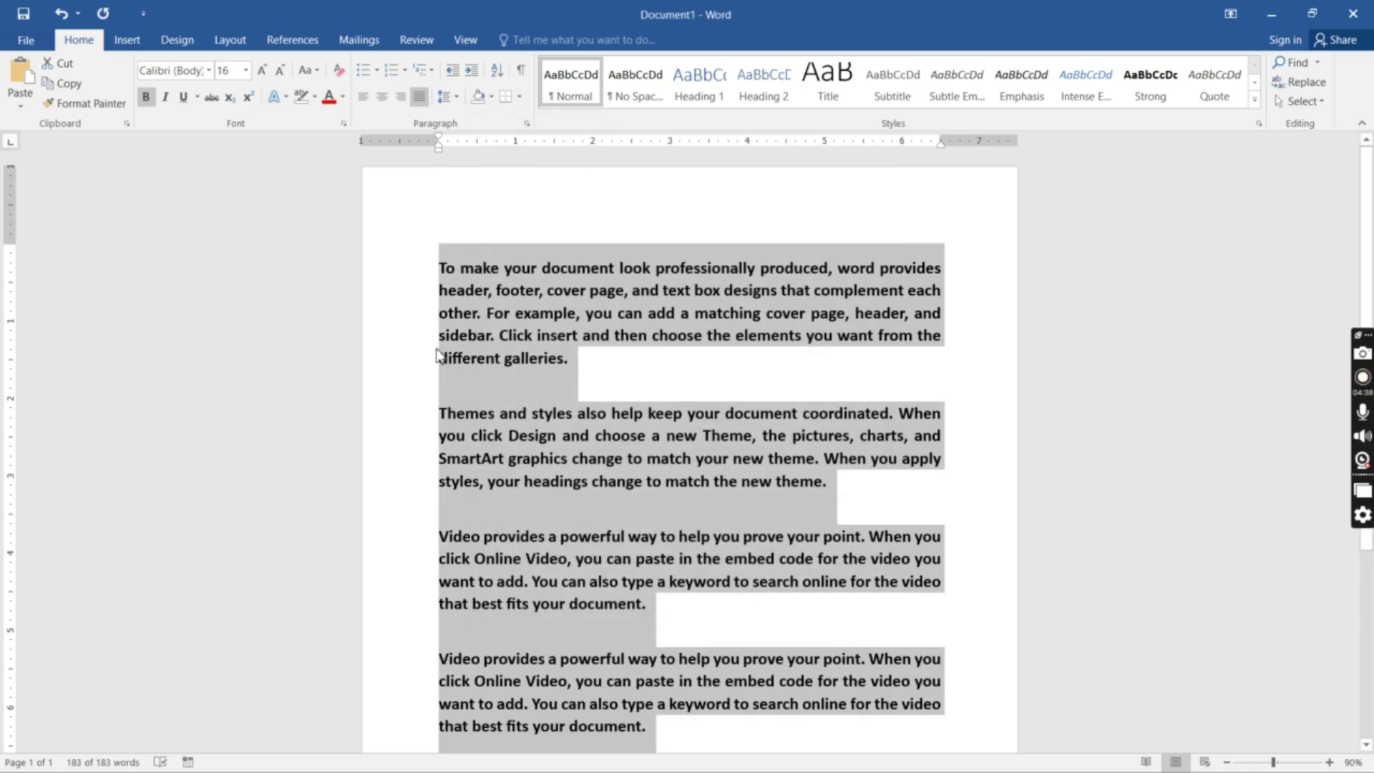
Step: Shade the first paragraph, starting "To make your document", with the standard dark blue color
{"action": "left_click", "coordinate": [491, 100]}
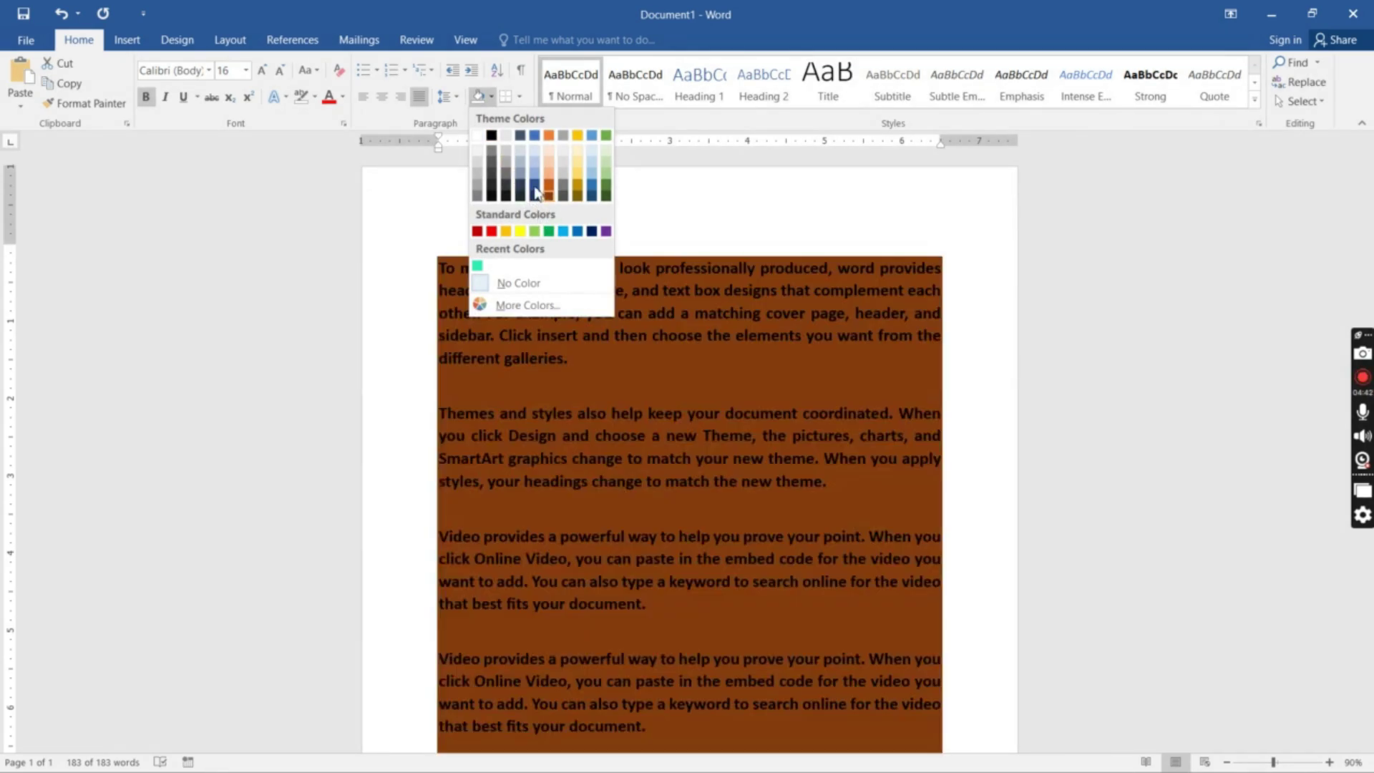
{"action": "left_click", "coordinate": [630, 350]}
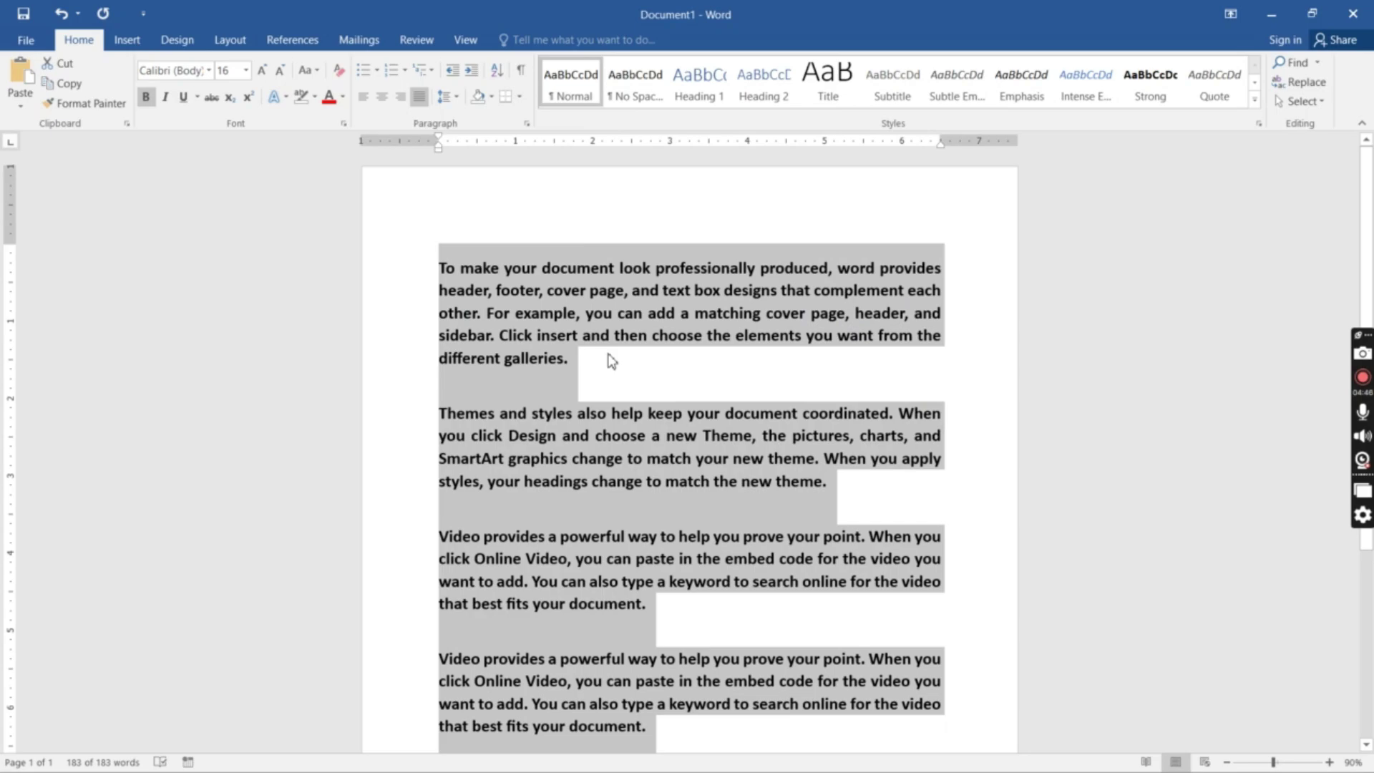
{"action": "left_click", "coordinate": [610, 360]}
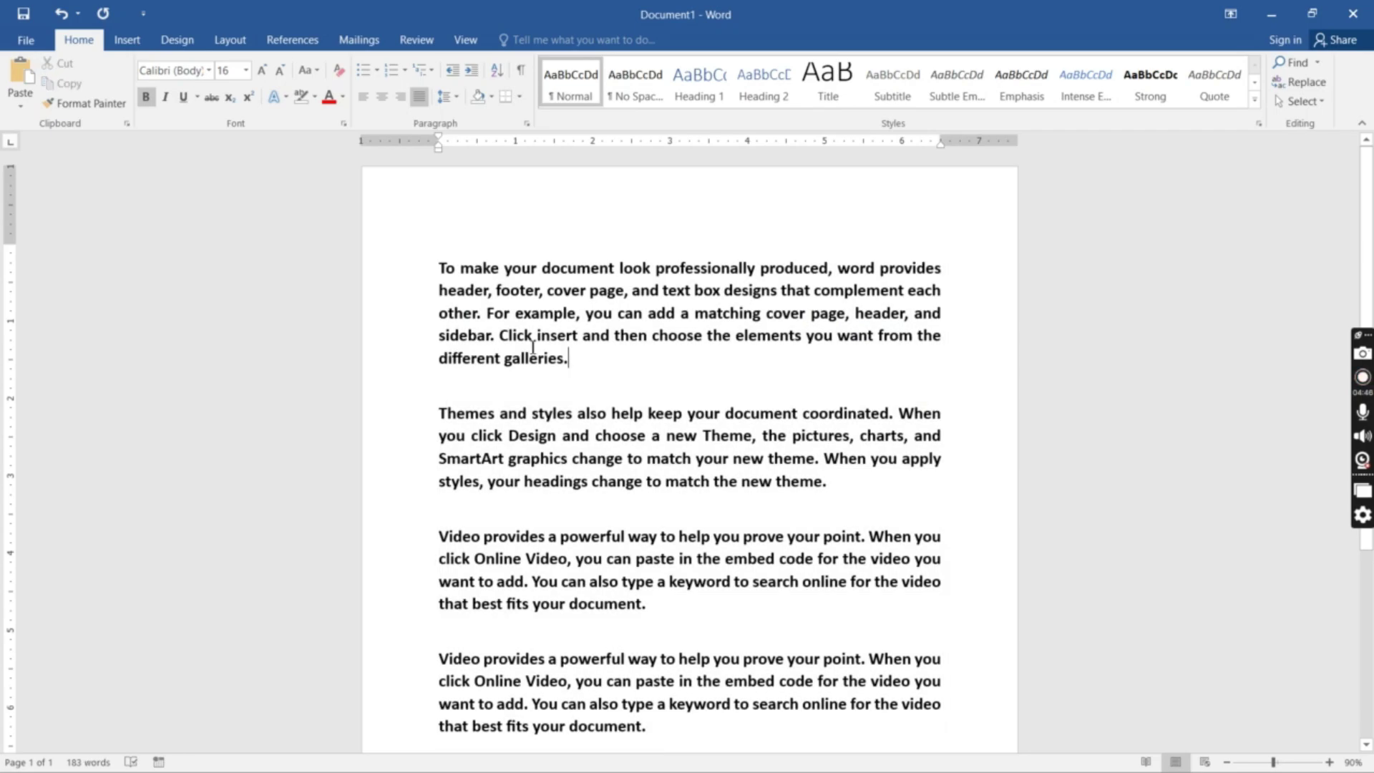
{"action": "left_click_drag", "start_coordinate": [610, 360], "coordinate": [418, 254]}
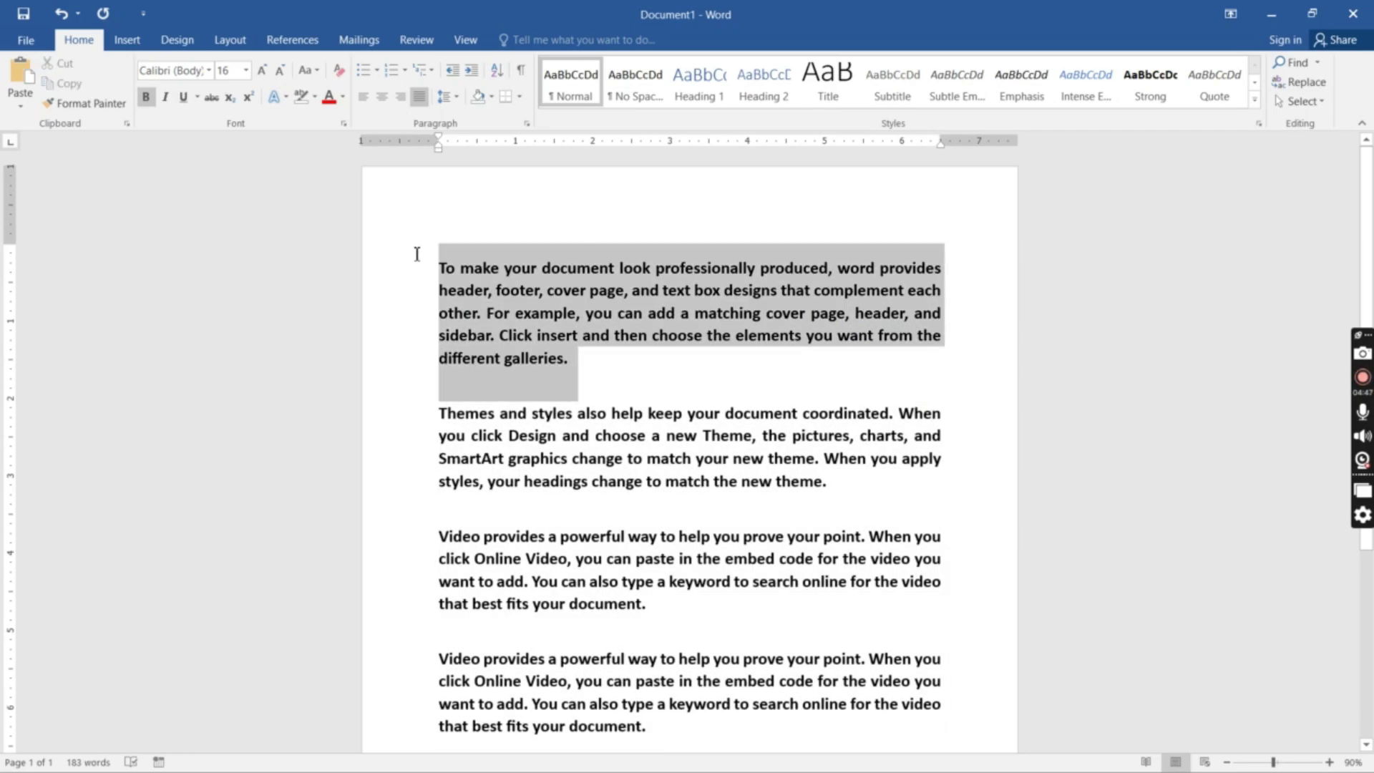
{"action": "left_click", "coordinate": [491, 98]}
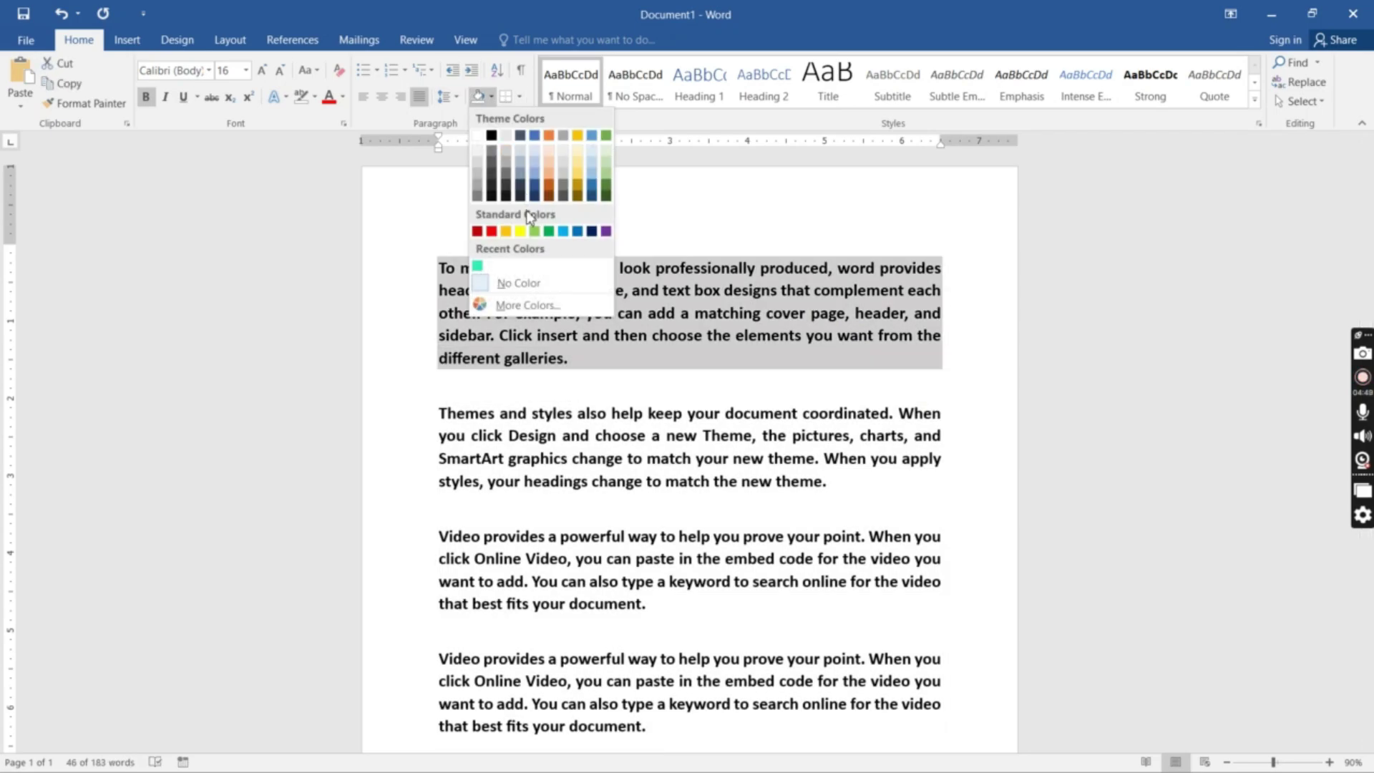
{"action": "left_click", "coordinate": [592, 231]}
{"action": "left_click", "coordinate": [635, 365]}
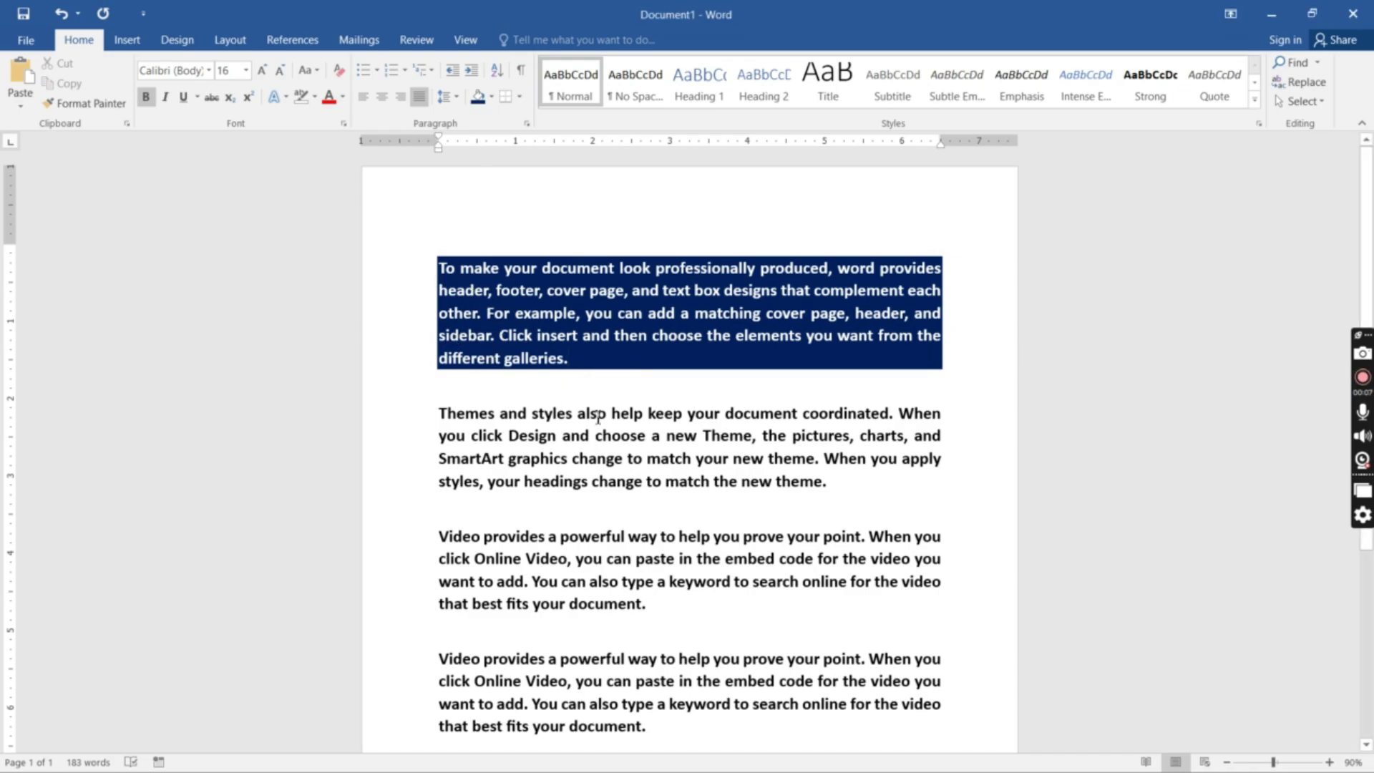
Step: Apply All Borders to the first two paragraphs
{"action": "left_click_drag", "start_coordinate": [940, 499], "coordinate": [368, 183]}
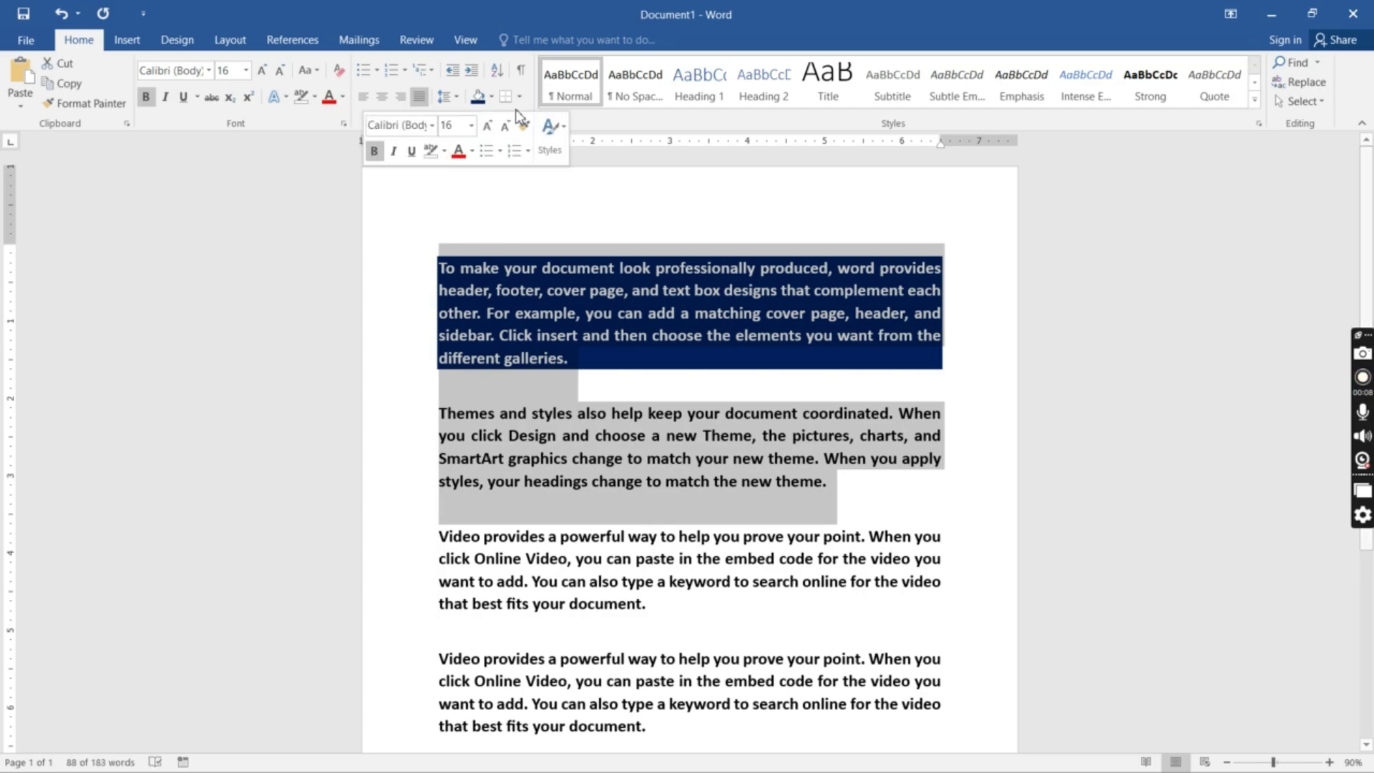
{"action": "left_click", "coordinate": [521, 100]}
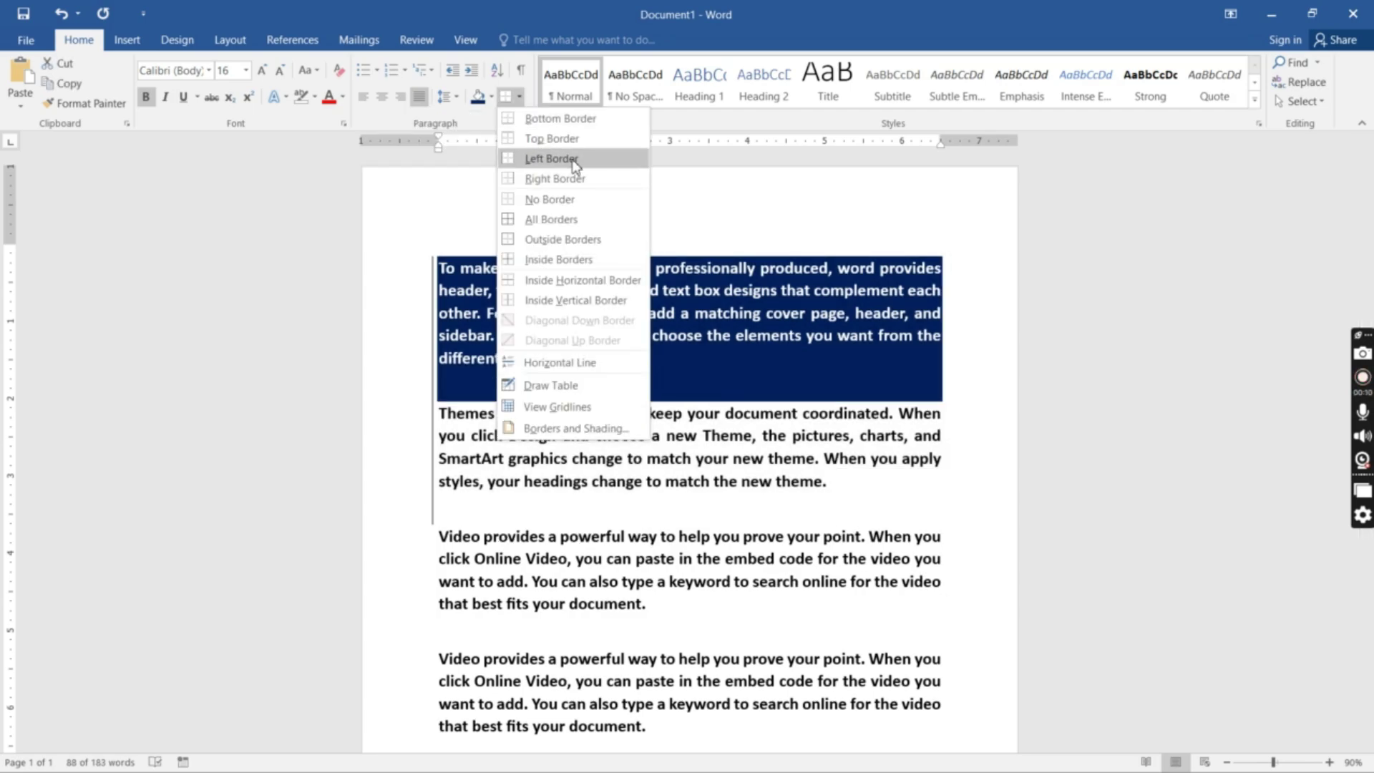
{"action": "left_click", "coordinate": [565, 219]}
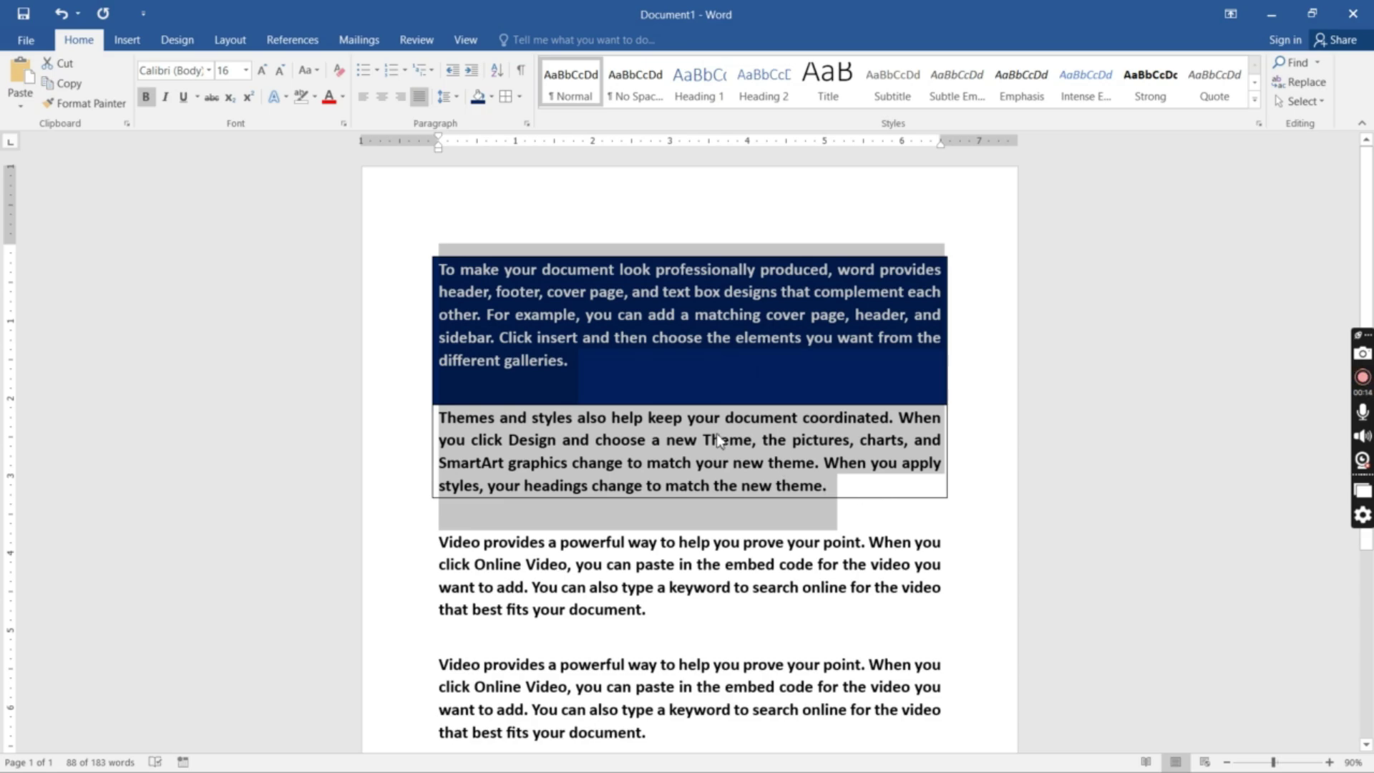
Step: Replace the full borders on the first two paragraphs with only a bottom border and a left border
{"action": "left_click", "coordinate": [520, 97]}
{"action": "left_click", "coordinate": [553, 207]}
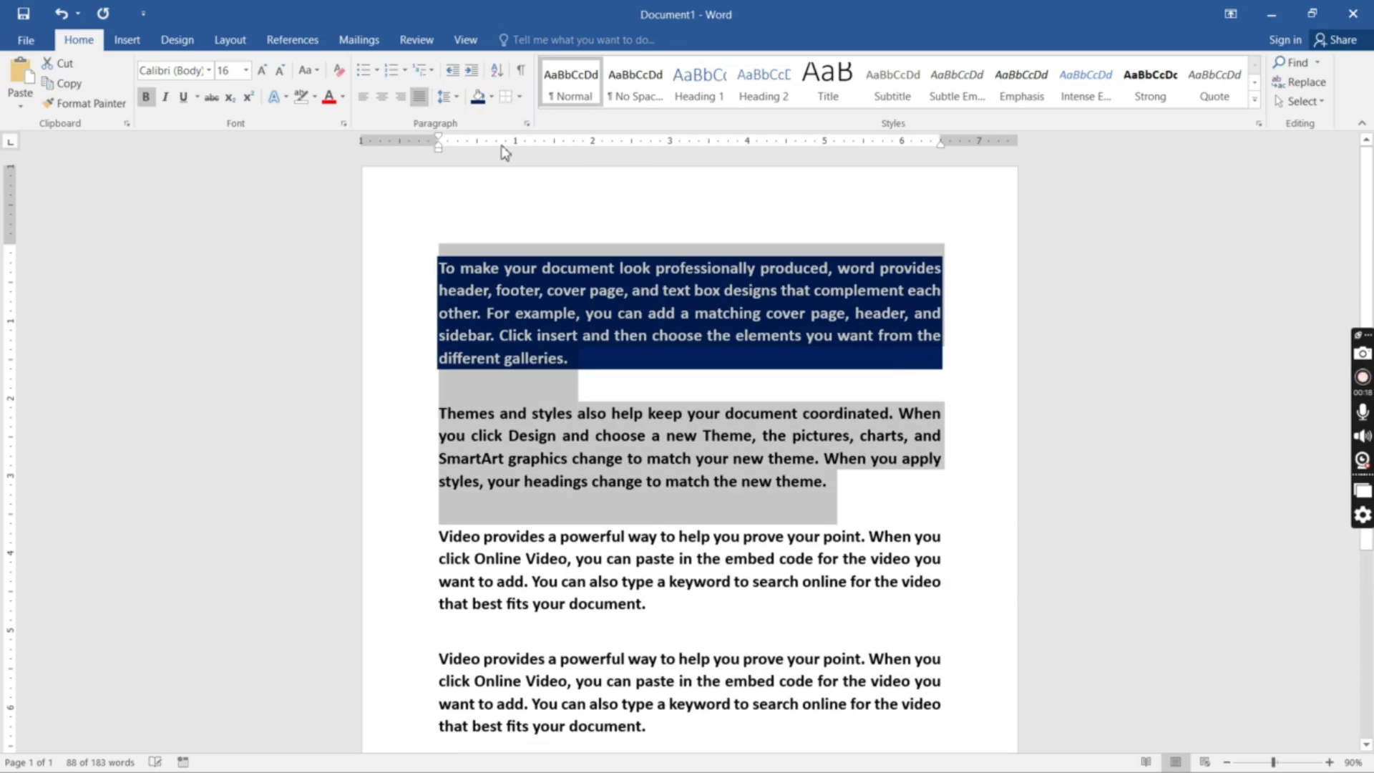
{"action": "left_click", "coordinate": [522, 98]}
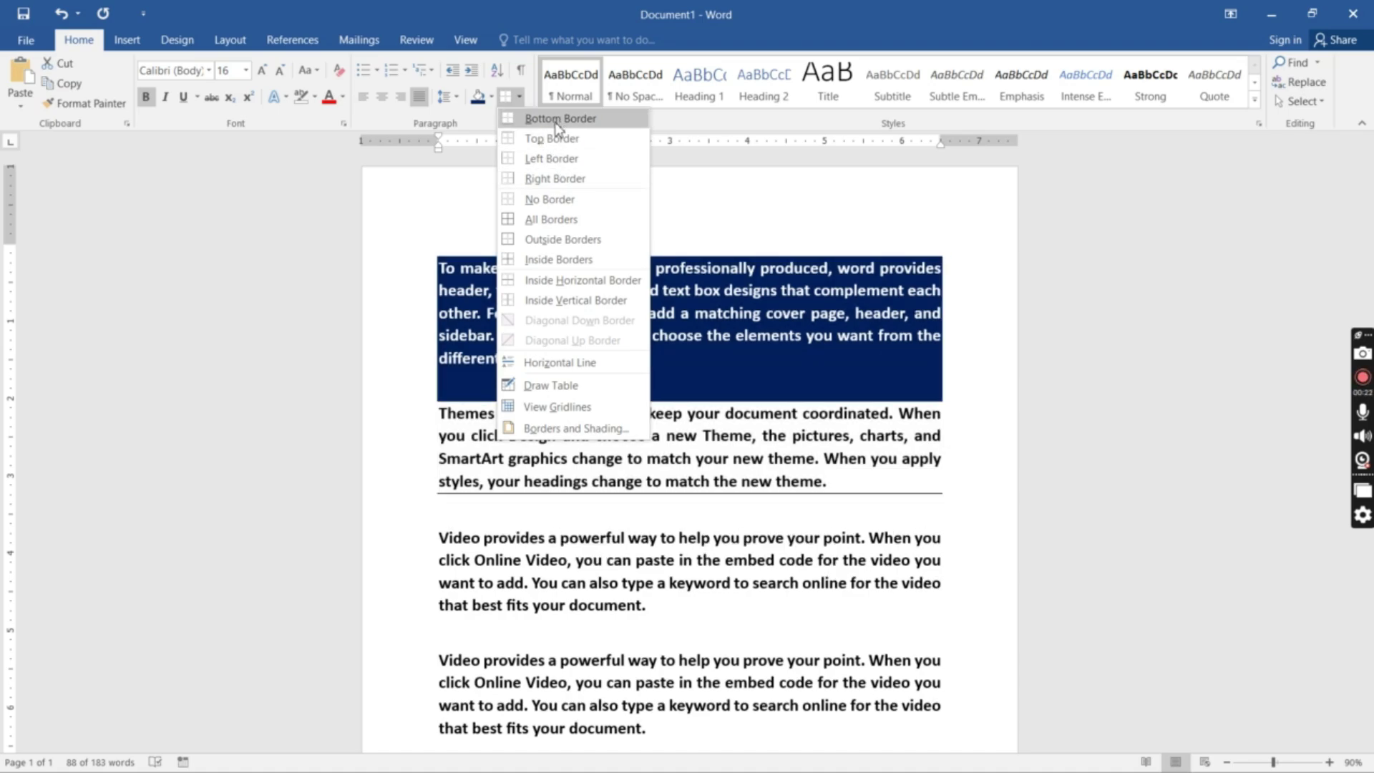
{"action": "key", "text": "Escape"}
{"action": "left_click_drag", "start_coordinate": [564, 164], "coordinate": [630, 495]}
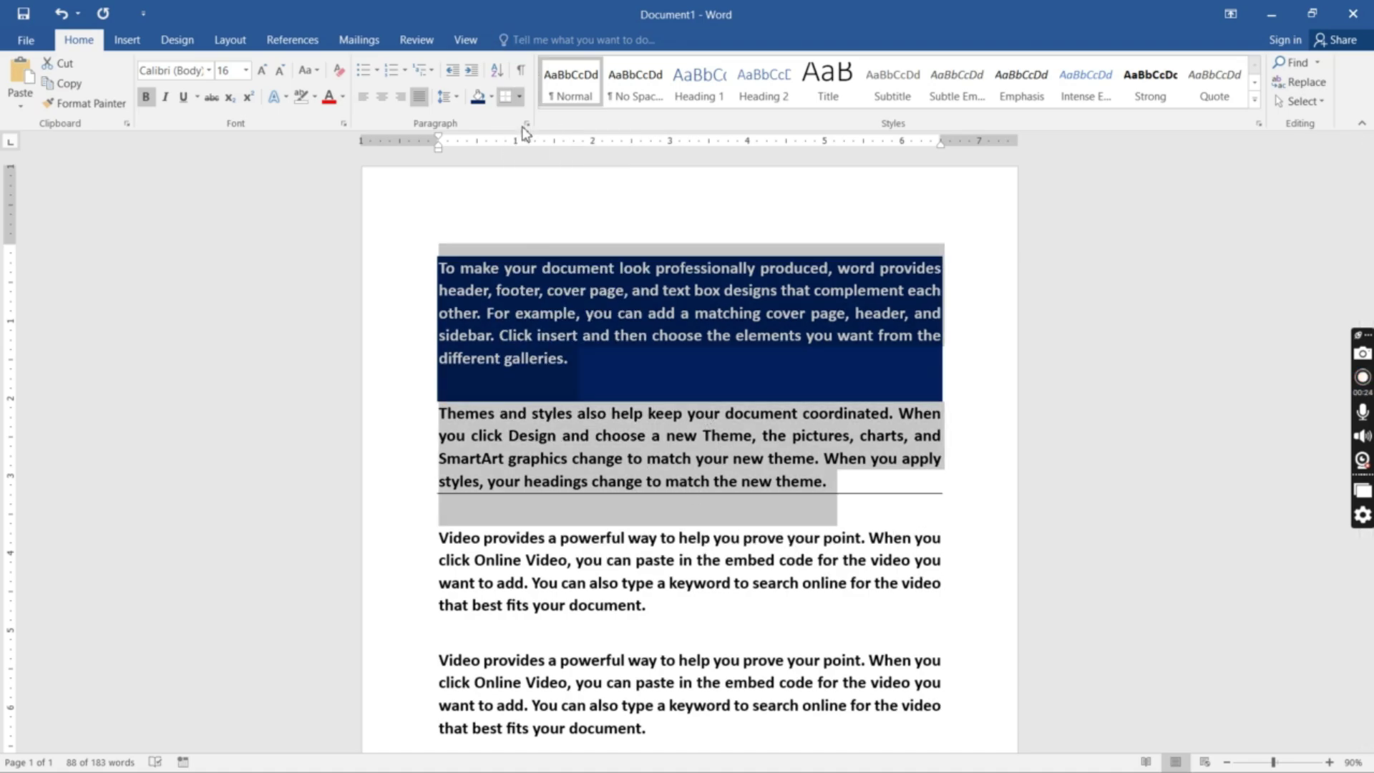
{"action": "left_click", "coordinate": [522, 100]}
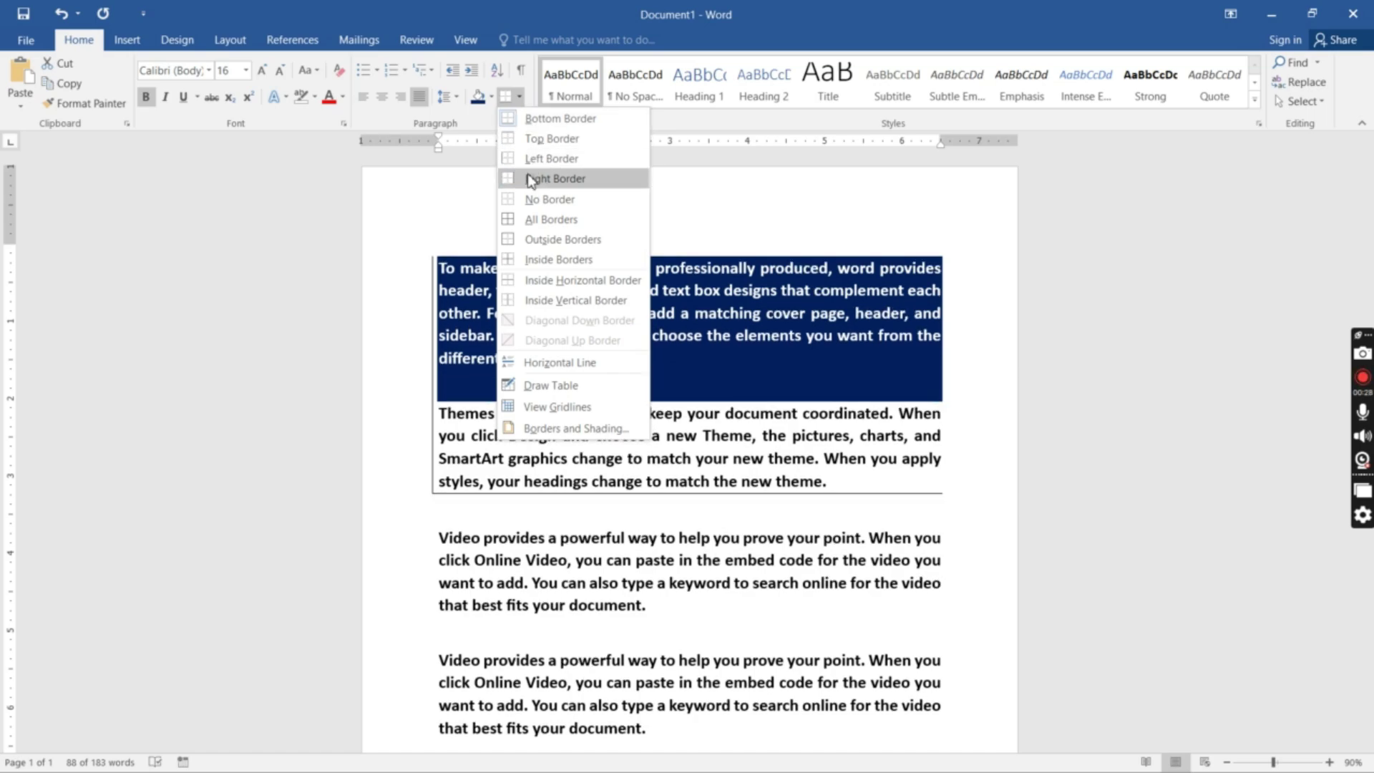
{"action": "left_click", "coordinate": [528, 163]}
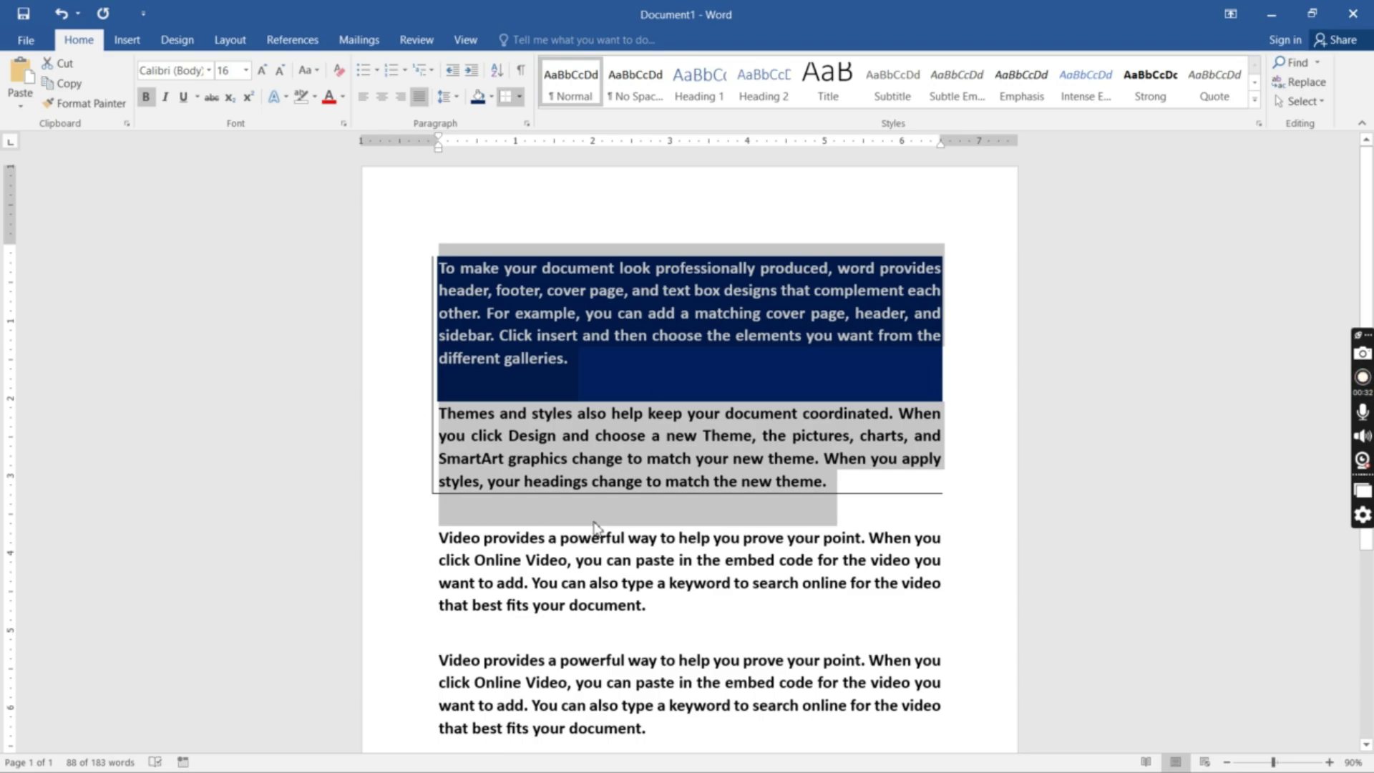
Step: Remove all borders and the shading color from the first two paragraphs
{"action": "left_click", "coordinate": [592, 481]}
{"action": "left_click_drag", "start_coordinate": [854, 489], "coordinate": [440, 251]}
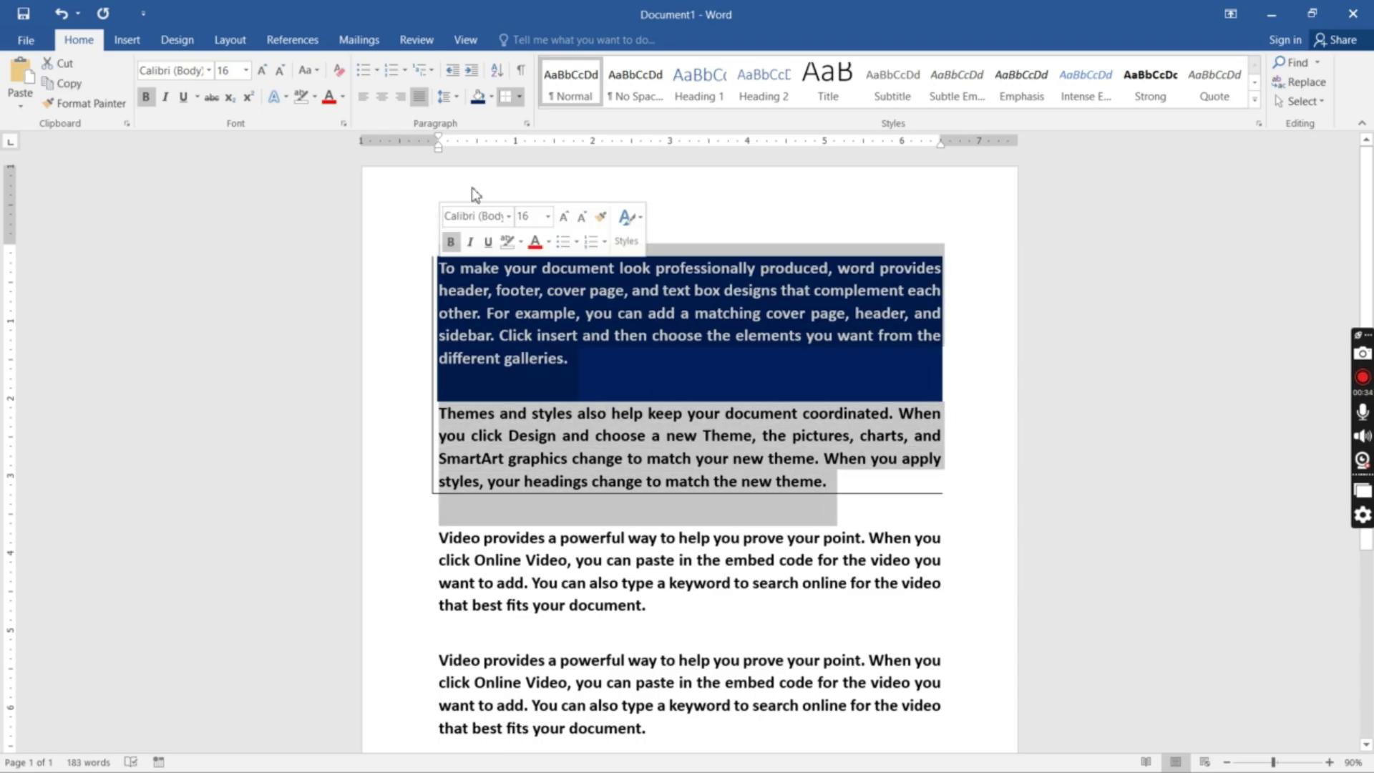
{"action": "left_click", "coordinate": [519, 97]}
{"action": "left_click", "coordinate": [567, 217]}
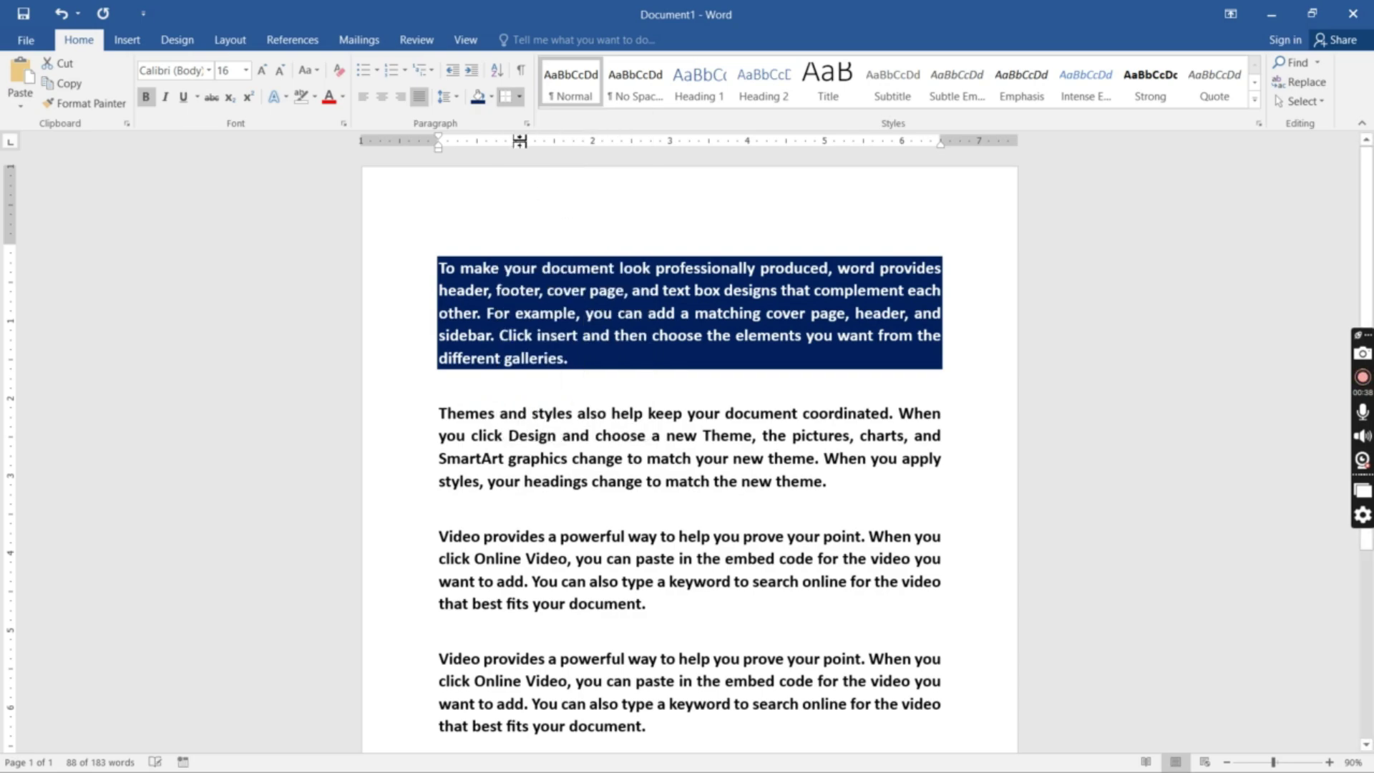
{"action": "left_click", "coordinate": [491, 96]}
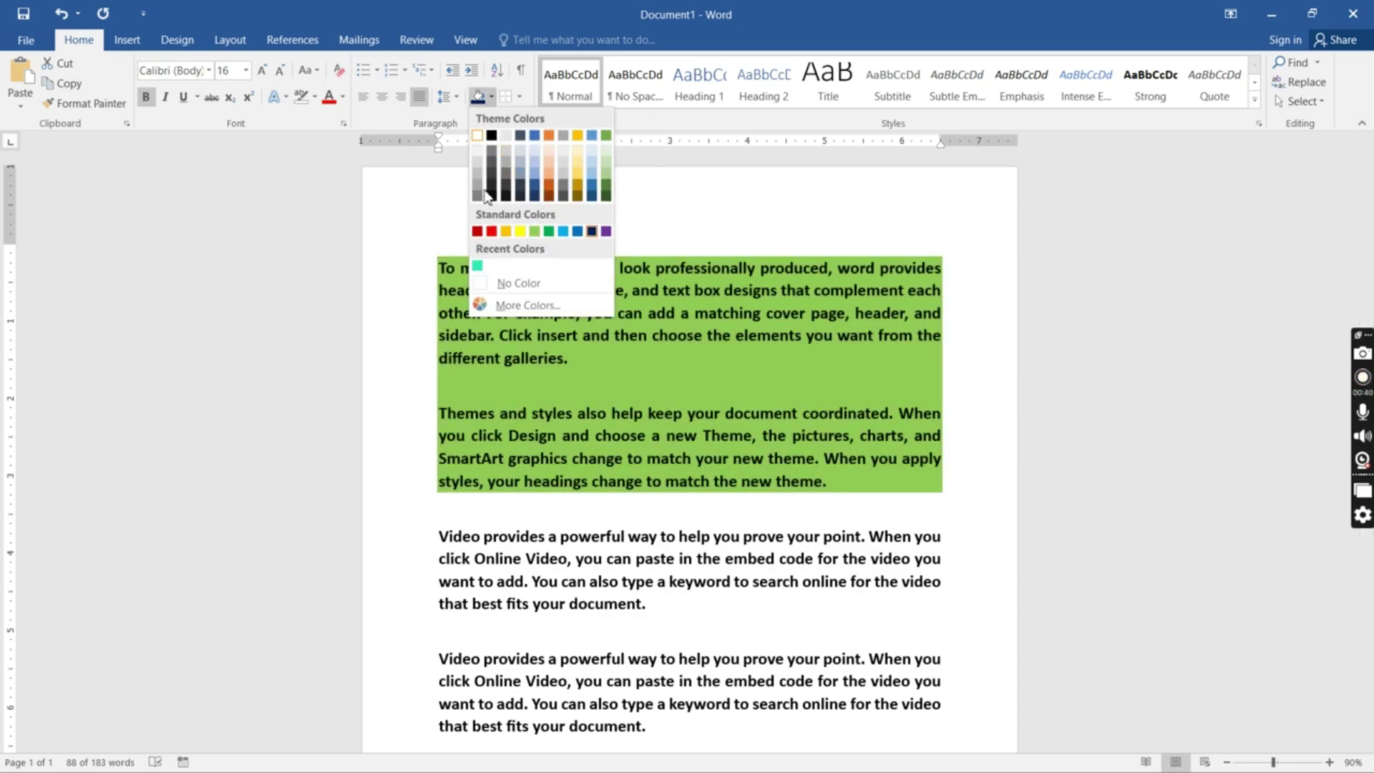
{"action": "left_click", "coordinate": [519, 283]}
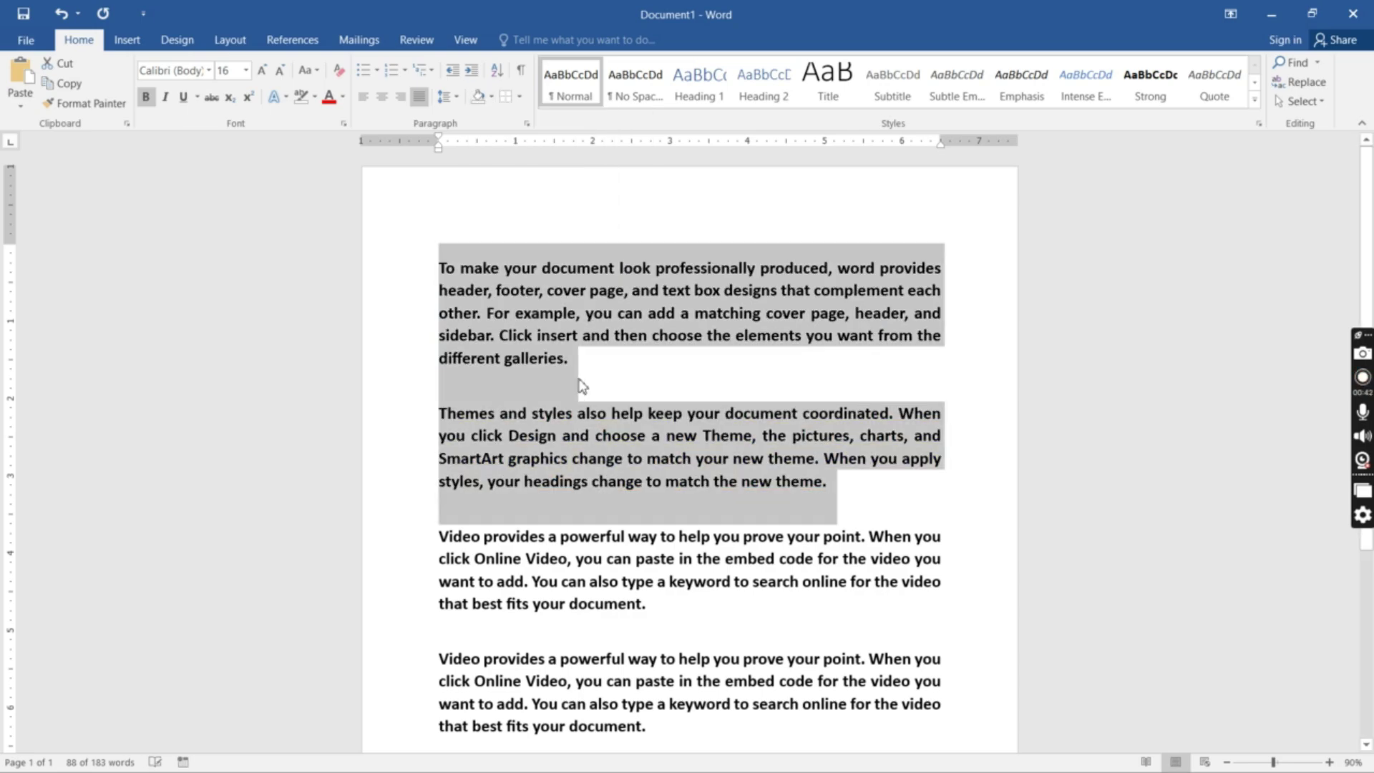
Step: Add a new paragraph reading "Science" below the first paragraph and format it as a solid round bullet
{"action": "left_click", "coordinate": [582, 387]}
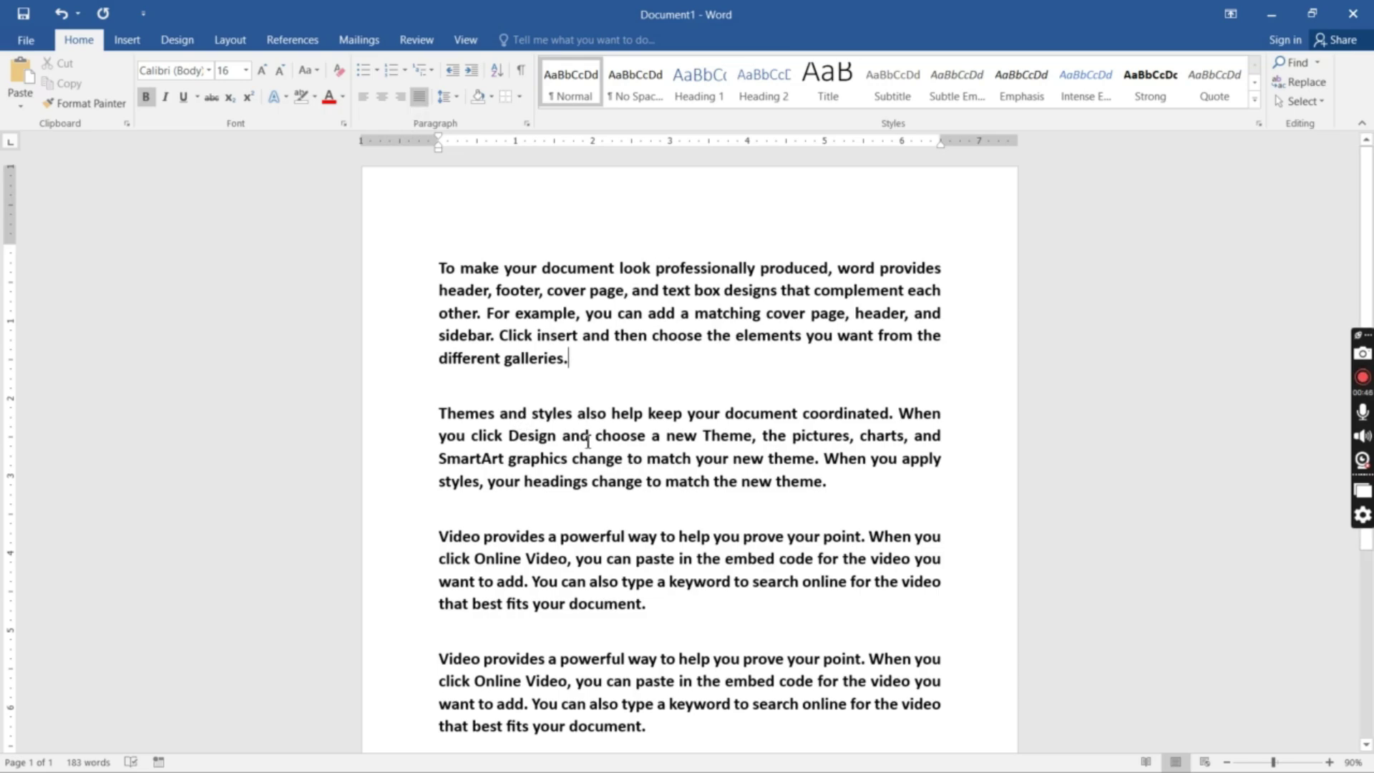
{"action": "key", "text": "Return"}
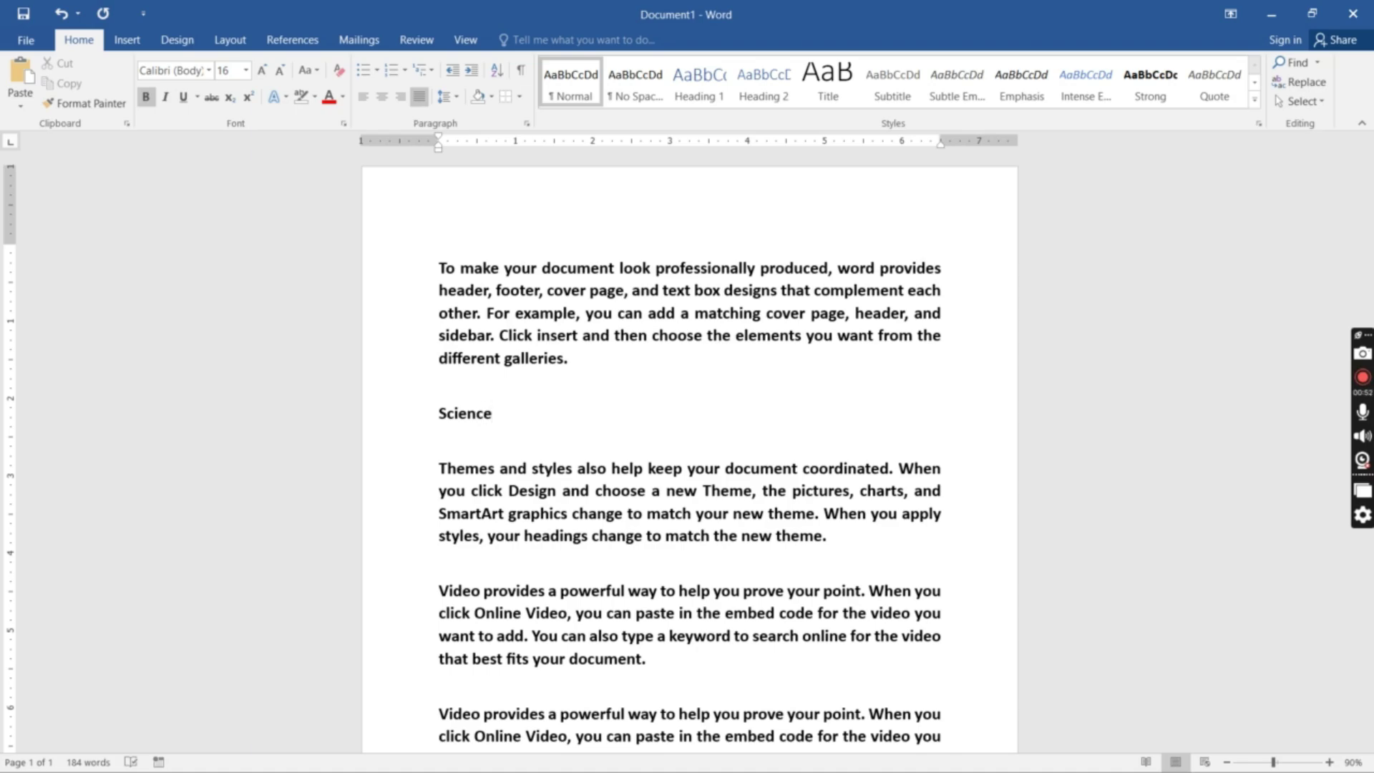
{"action": "type", "text": "Science"}
{"action": "left_click", "coordinate": [375, 68]}
{"action": "left_click", "coordinate": [420, 123]}
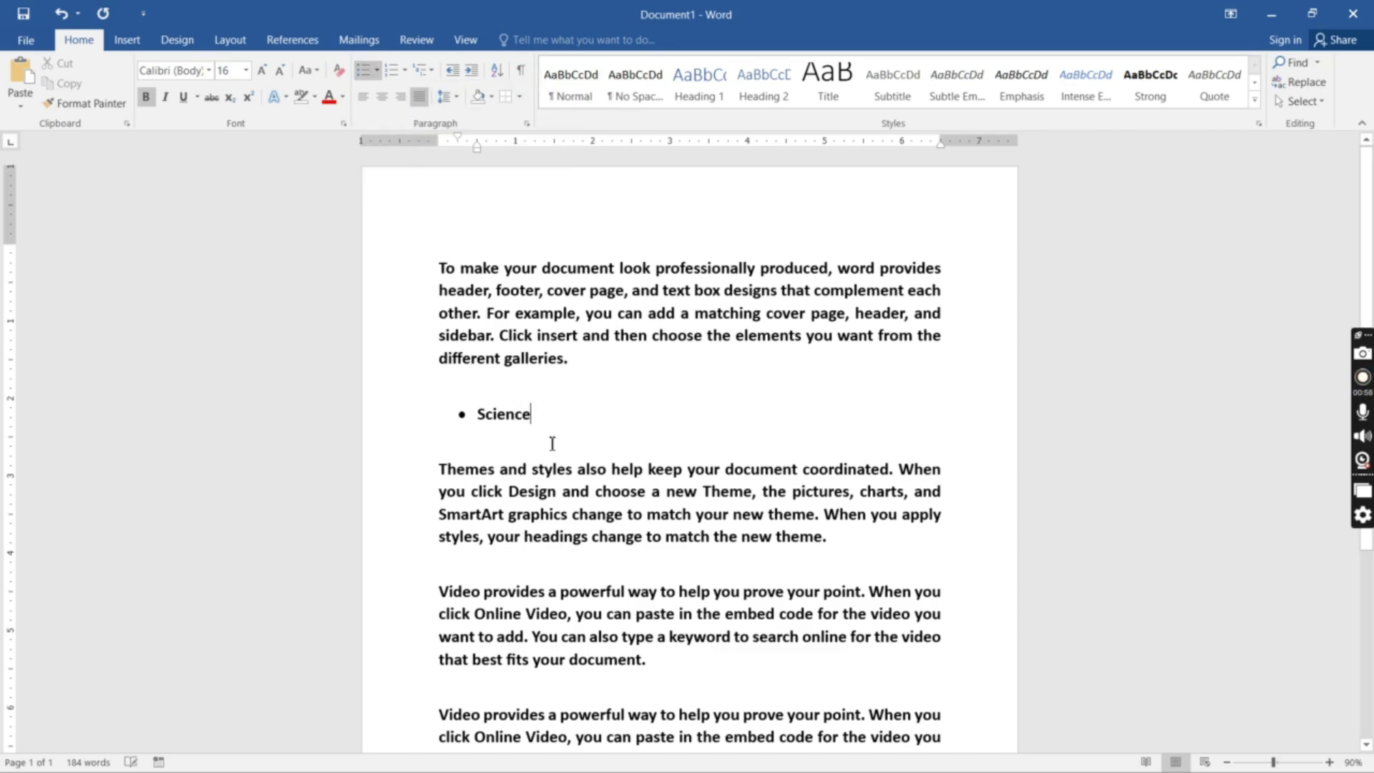
Step: Insert the line "Unordered bullets" between the first paragraph and the Science bullet
{"action": "key", "text": "Up"}
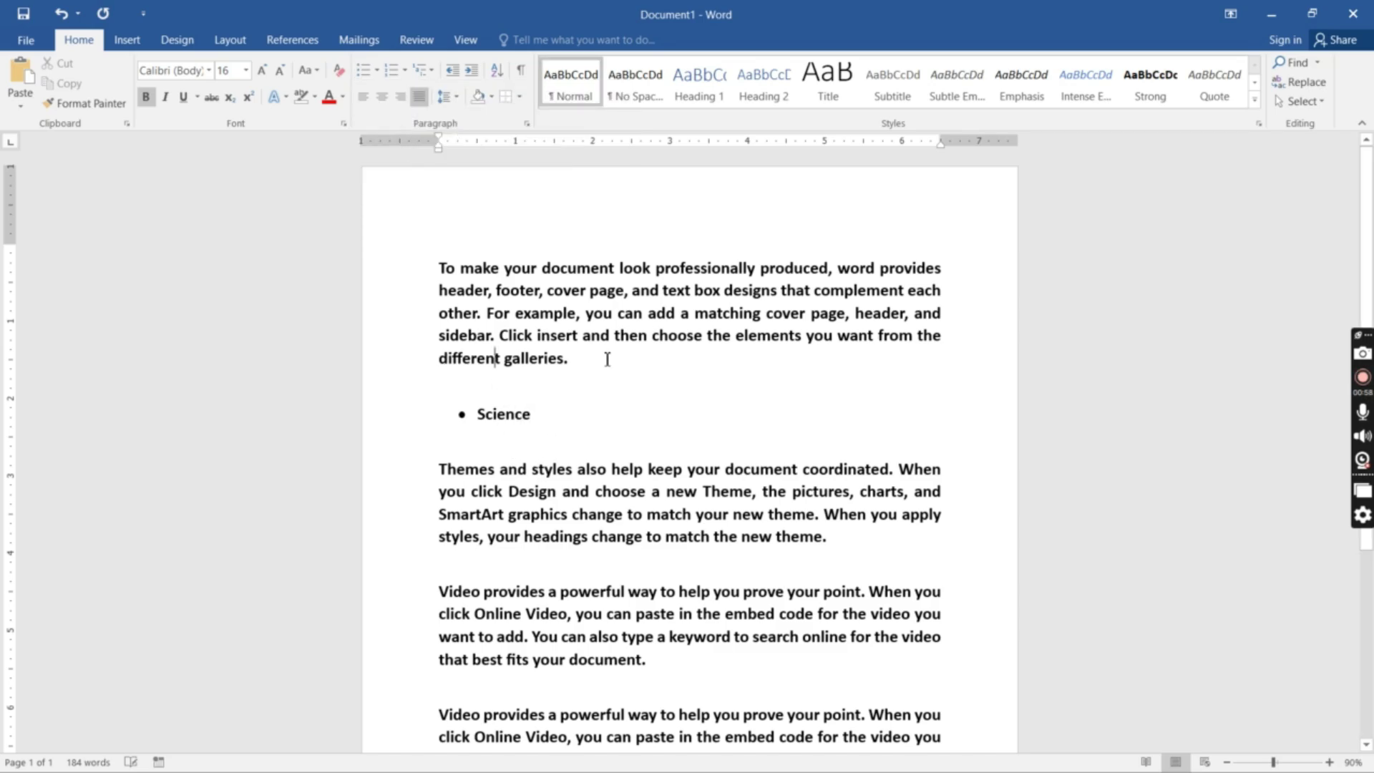
{"action": "key", "text": "Return"}
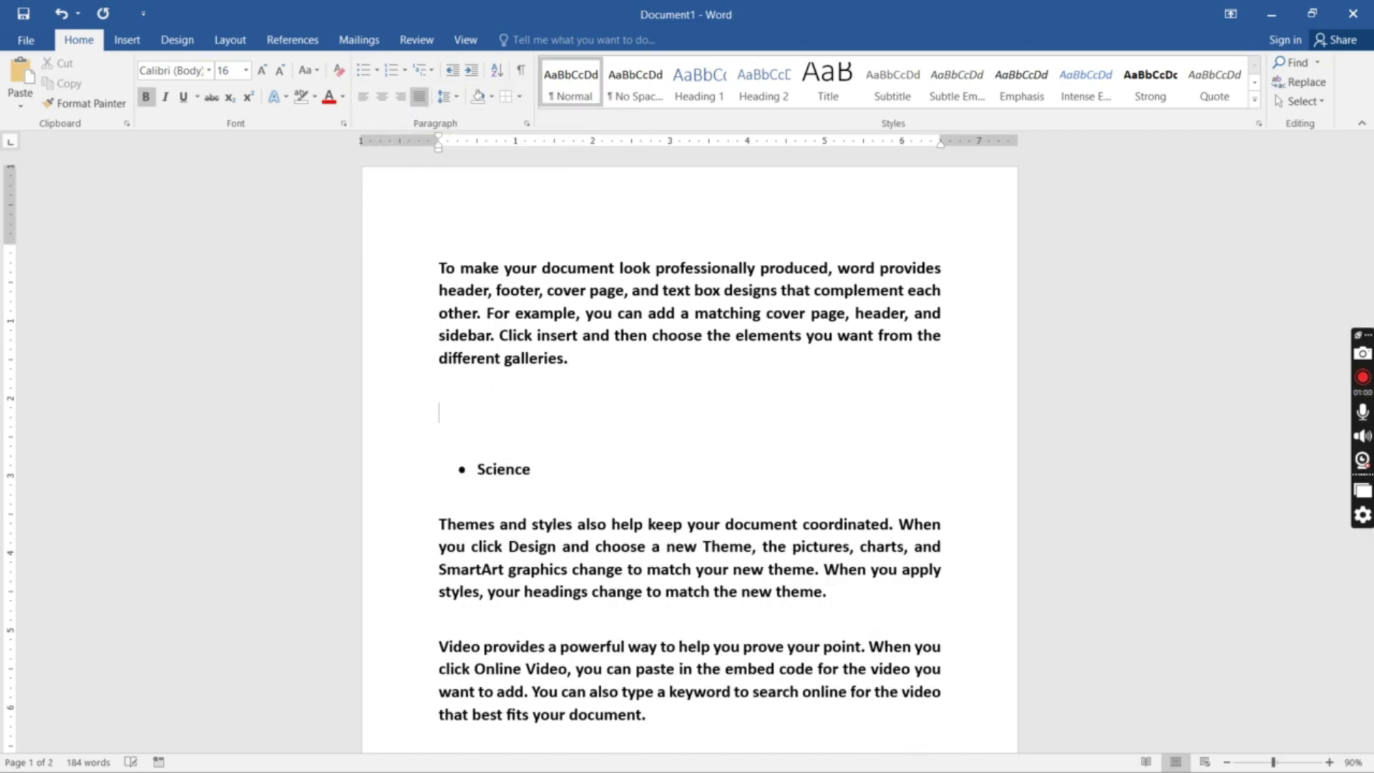
{"action": "type", "text": "Unordered bullets"}
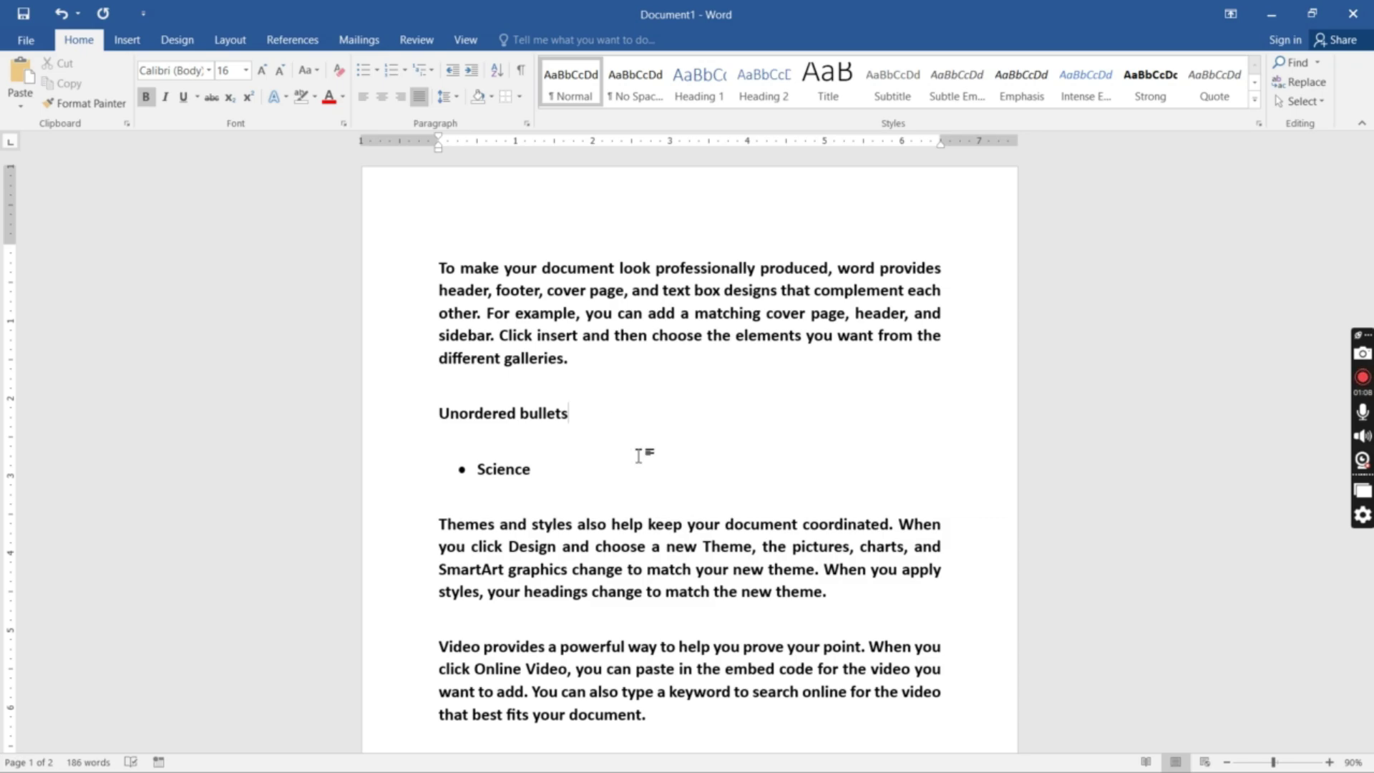
Step: Add "Physics" as a second-level bullet under Science in the unordered list
{"action": "left_click", "coordinate": [584, 470]}
{"action": "key", "text": "Return"}
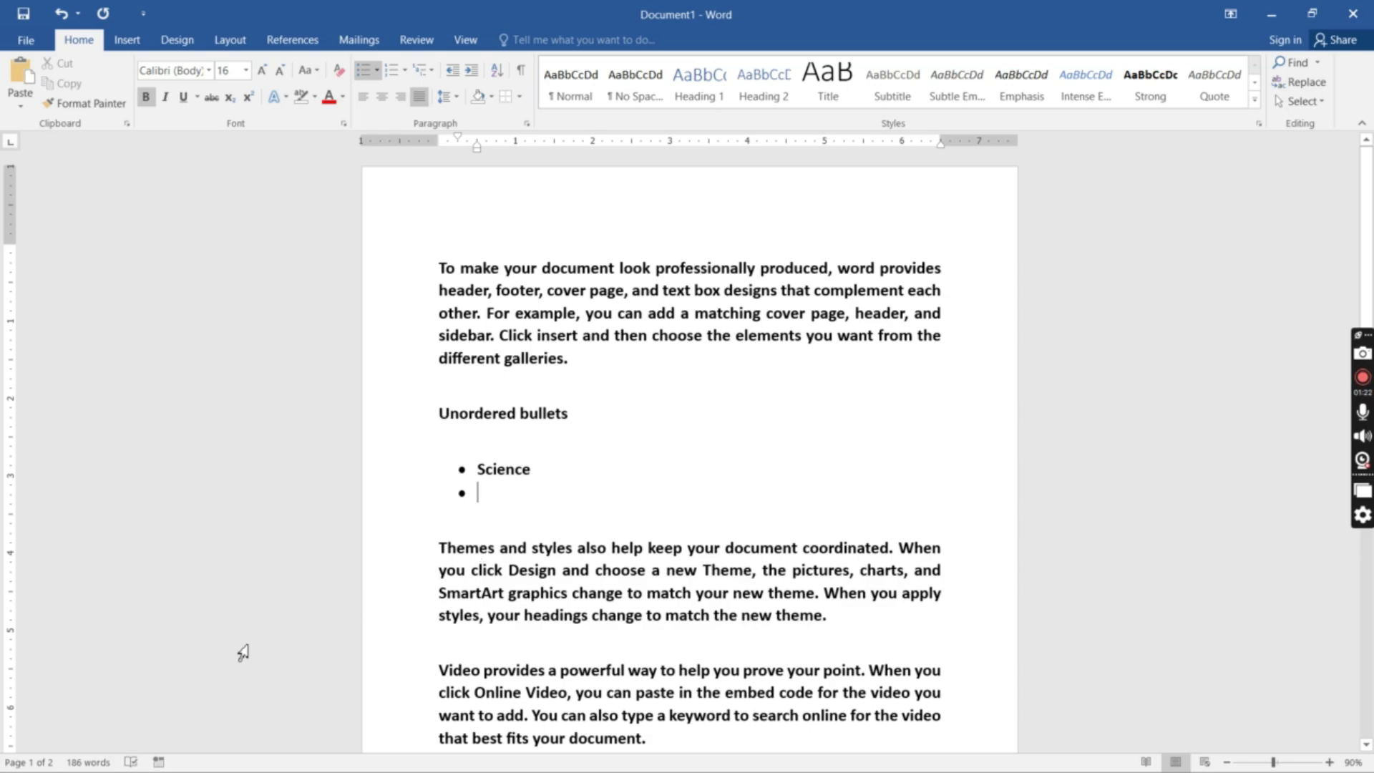
{"action": "type", "text": "Physi"}
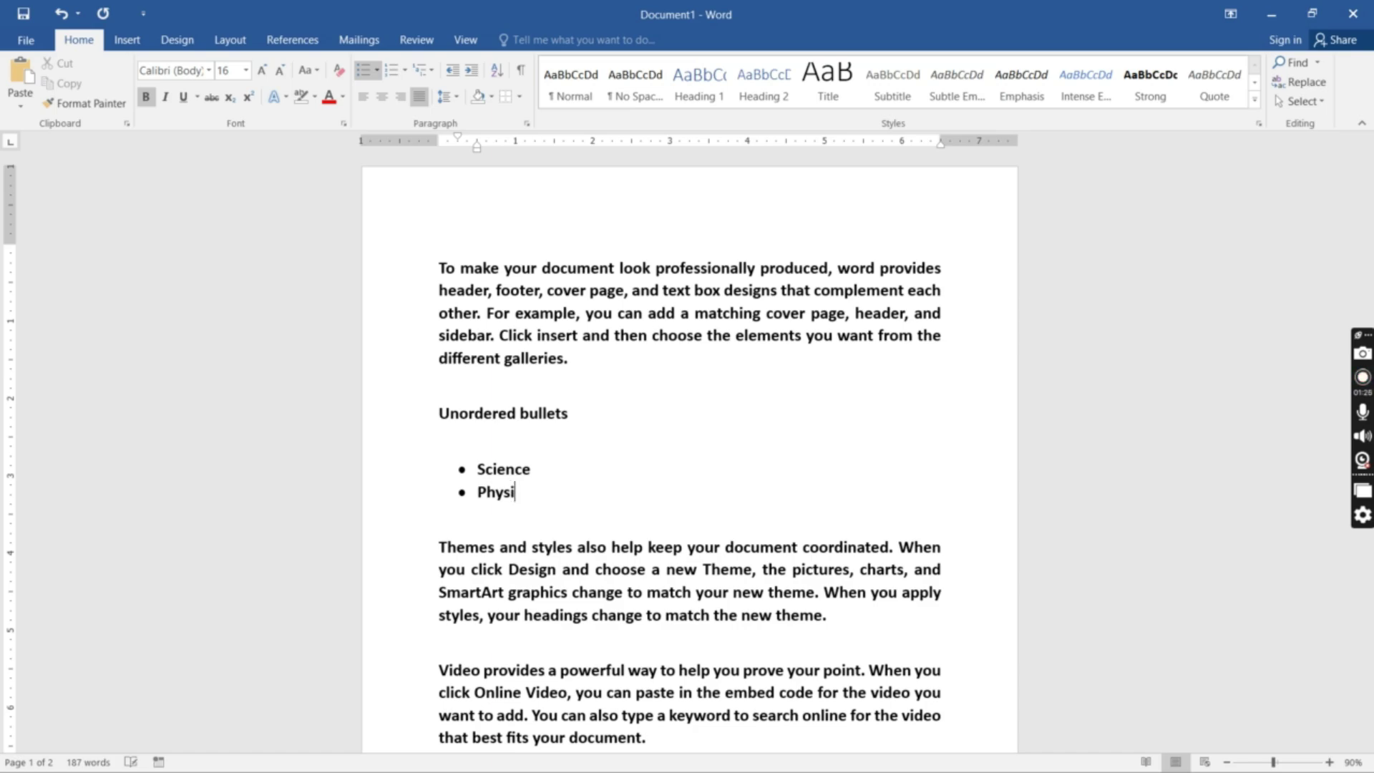
{"action": "type", "text": "cs"}
{"action": "key", "text": "Left"}
{"action": "key", "text": "Left"}
{"action": "key", "text": "Left"}
{"action": "key", "text": "Left"}
{"action": "key", "text": "Left"}
{"action": "key", "text": "Tab"}
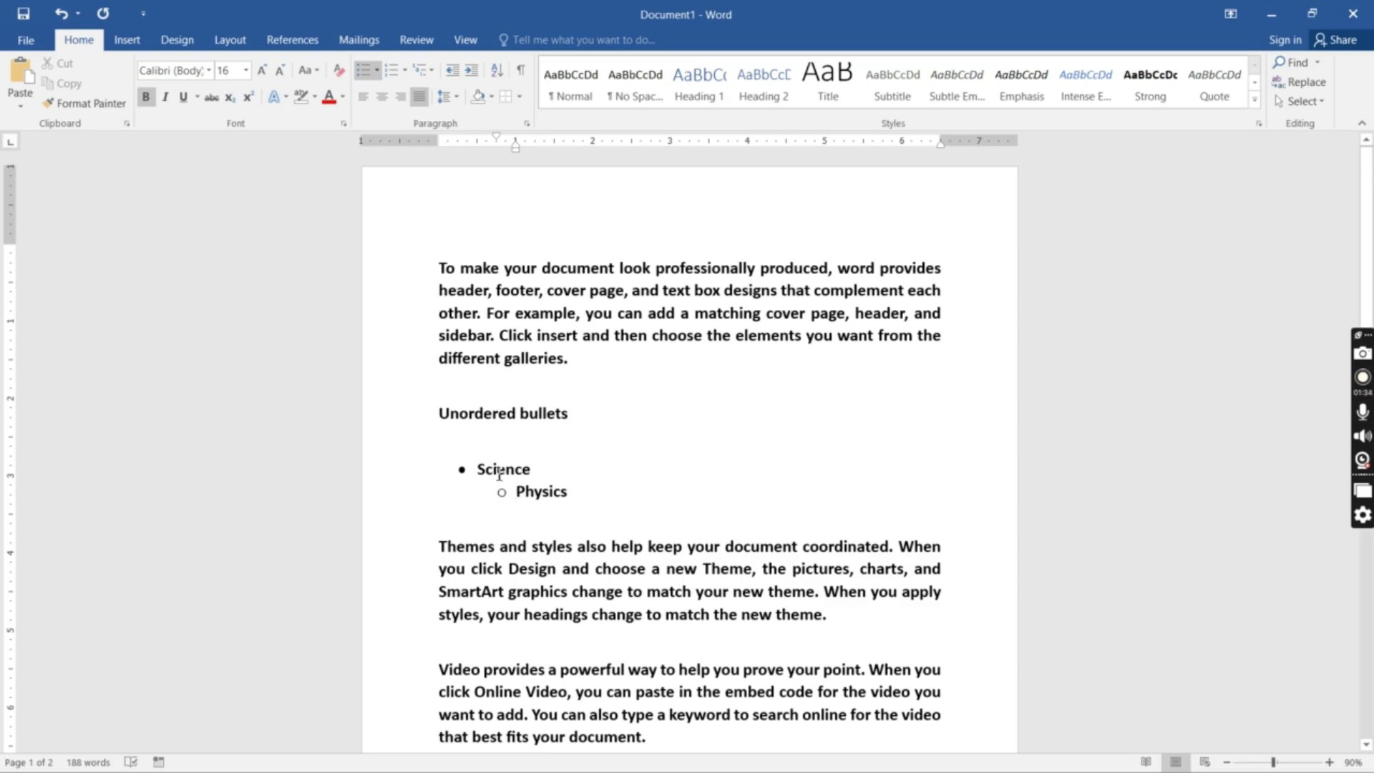
Step: Add "Chemistry" and "Biology" as bullets below Physics at the same level
{"action": "left_click", "coordinate": [596, 492]}
{"action": "key", "text": "Return"}
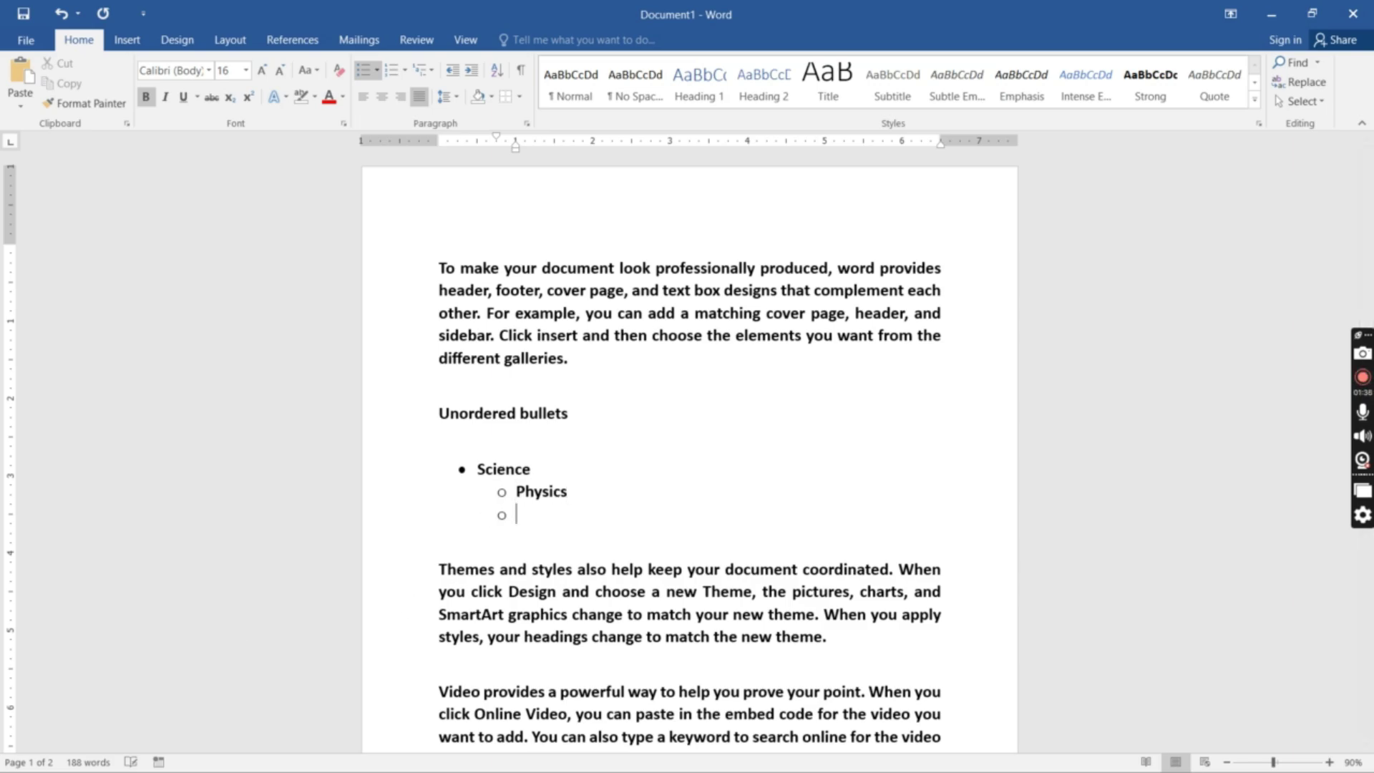
{"action": "type", "text": "Chemistry"}
{"action": "key", "text": "Return"}
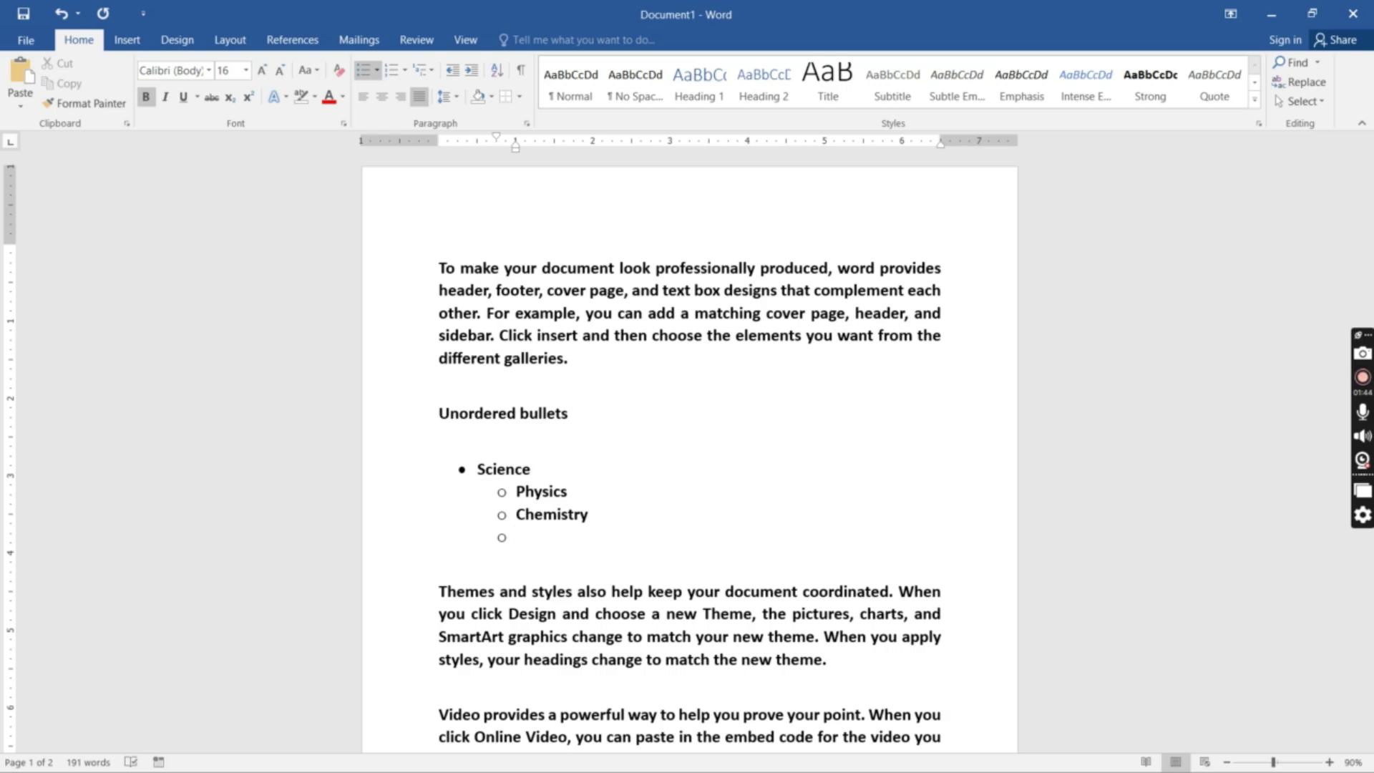
{"action": "type", "text": "Biology"}
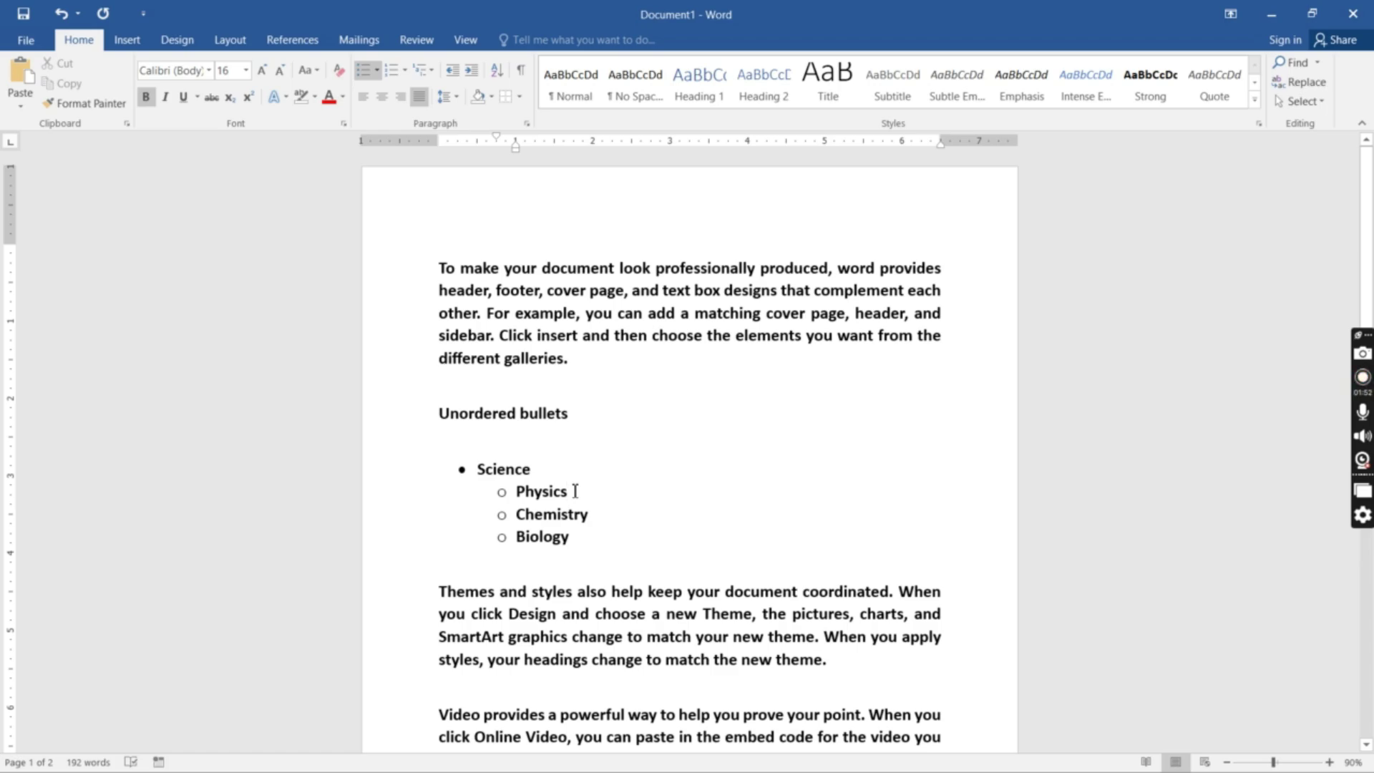
Step: Add "Machanics" as a third-level bullet under Physics
{"action": "left_click", "coordinate": [575, 491]}
{"action": "key", "text": "Return"}
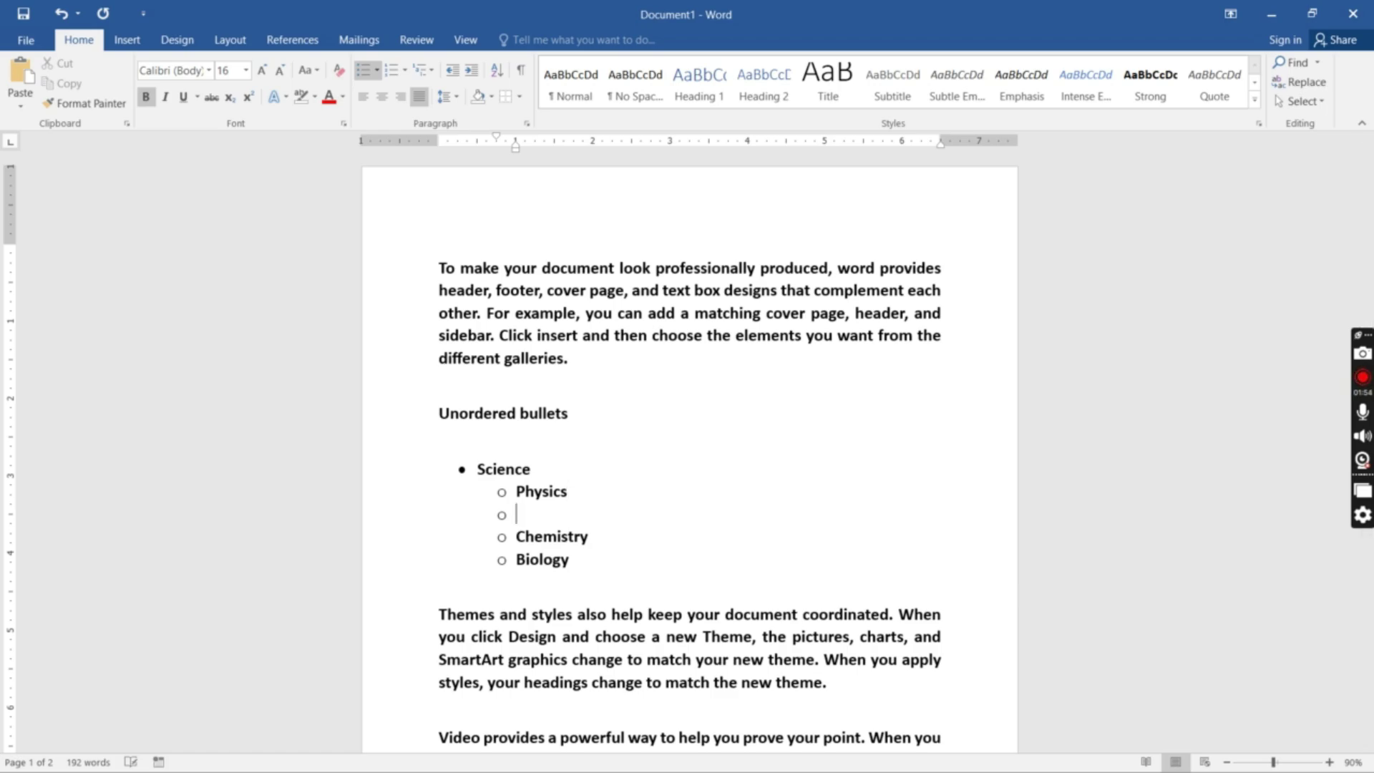
{"action": "type", "text": "Machanics"}
{"action": "key", "text": "Left"}
{"action": "key", "text": "Left"}
{"action": "key", "text": "Left"}
{"action": "key", "text": "Left"}
{"action": "key", "text": "Left"}
{"action": "key", "text": "Left"}
{"action": "key", "text": "Left"}
{"action": "key", "text": "Left"}
{"action": "key", "text": "Left"}
{"action": "key", "text": "Tab"}
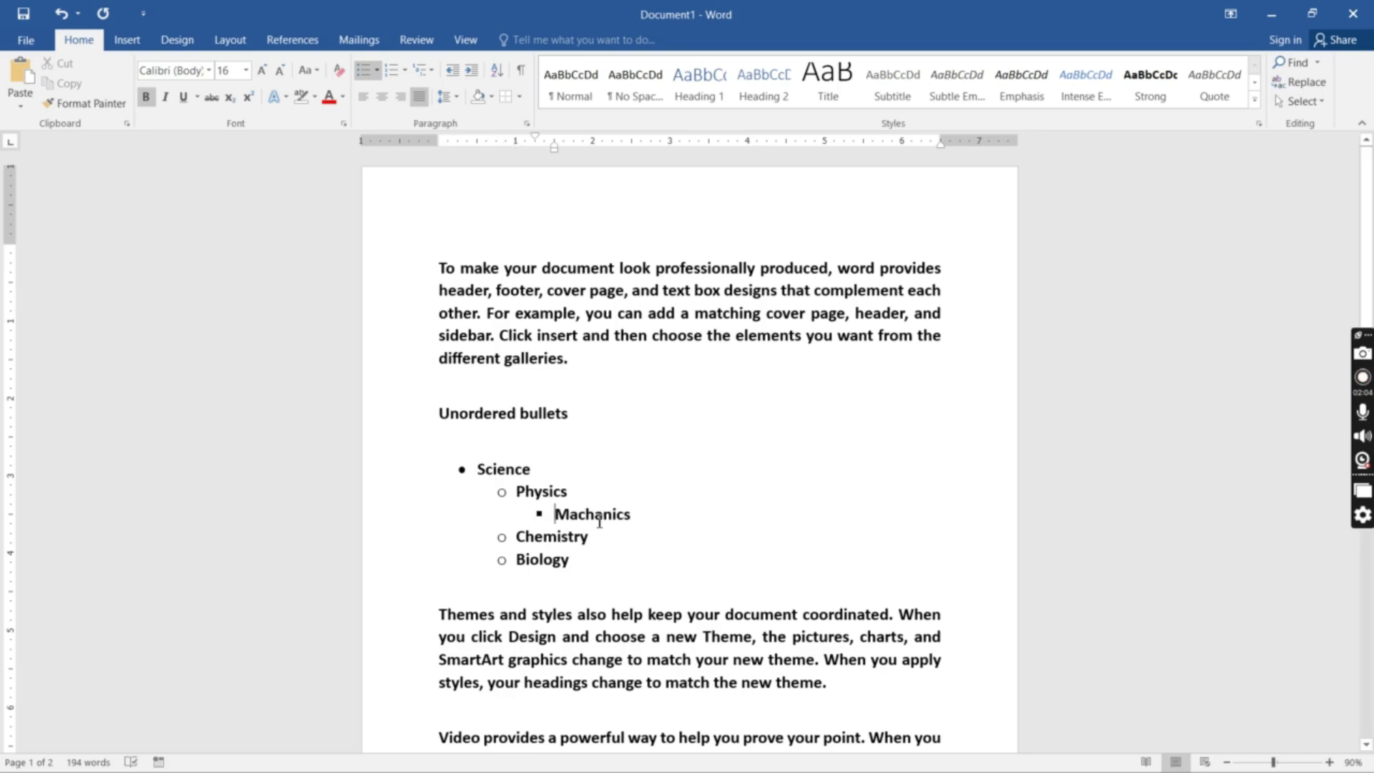
Step: Add "Kinamatics" as a fourth-level bullet under Machanics
{"action": "left_click", "coordinate": [637, 512]}
{"action": "key", "text": "Return"}
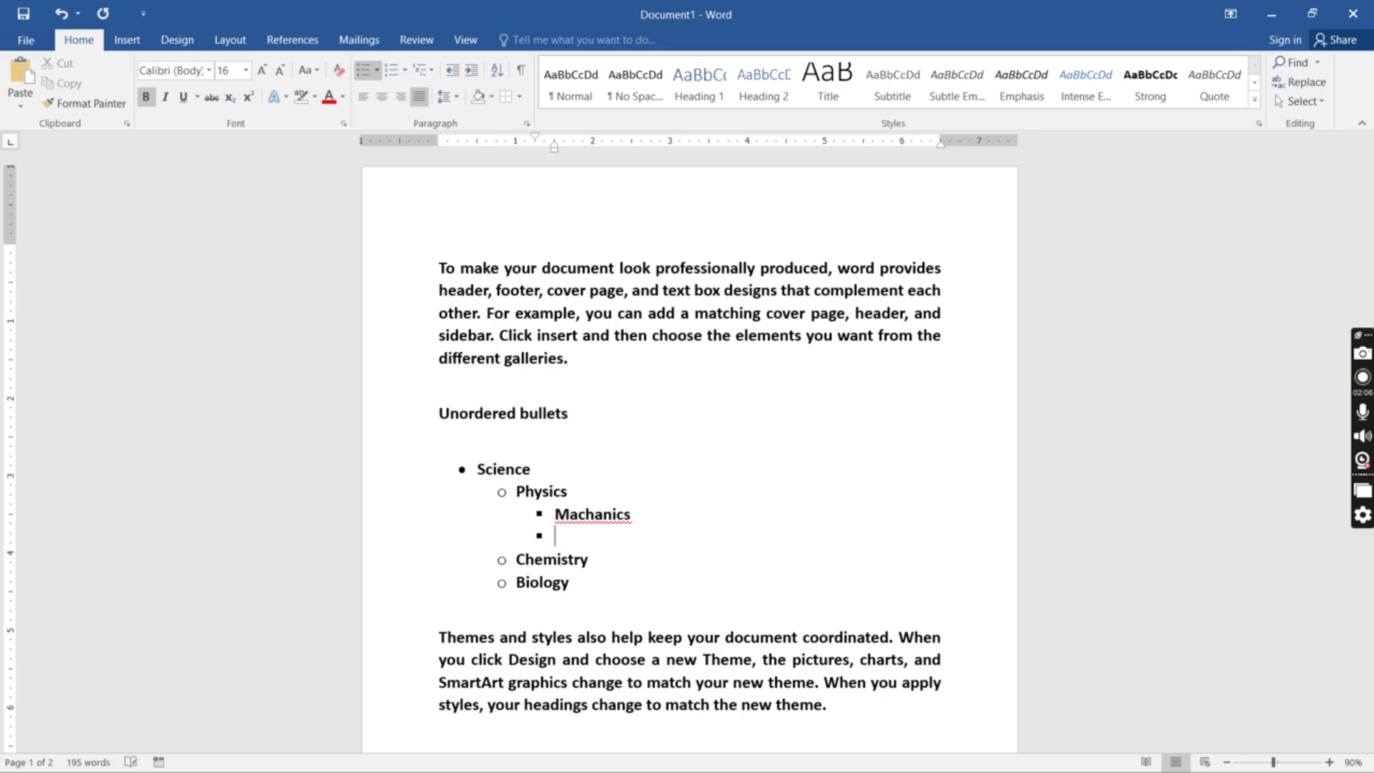
{"action": "type", "text": "Kinamatics"}
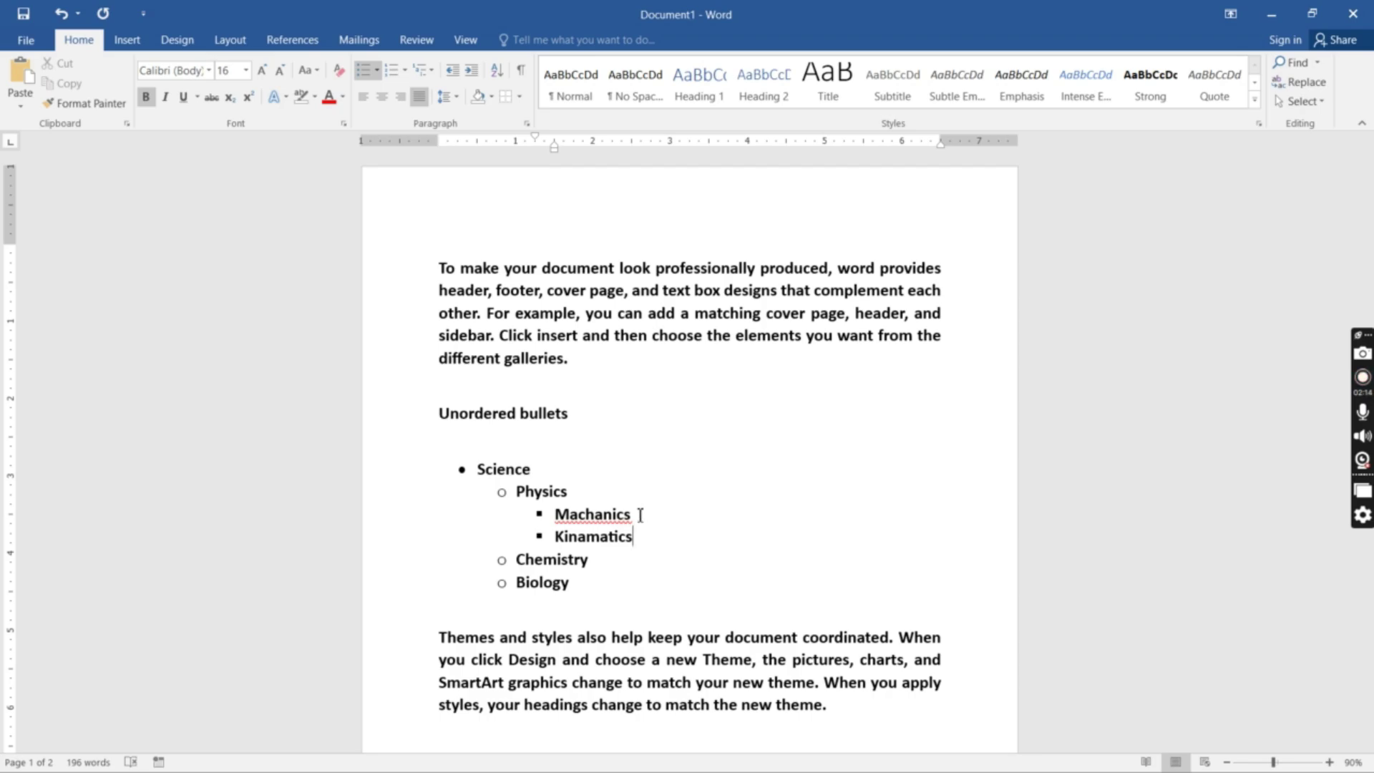
{"action": "left_click", "coordinate": [558, 538]}
{"action": "key", "text": "Tab"}
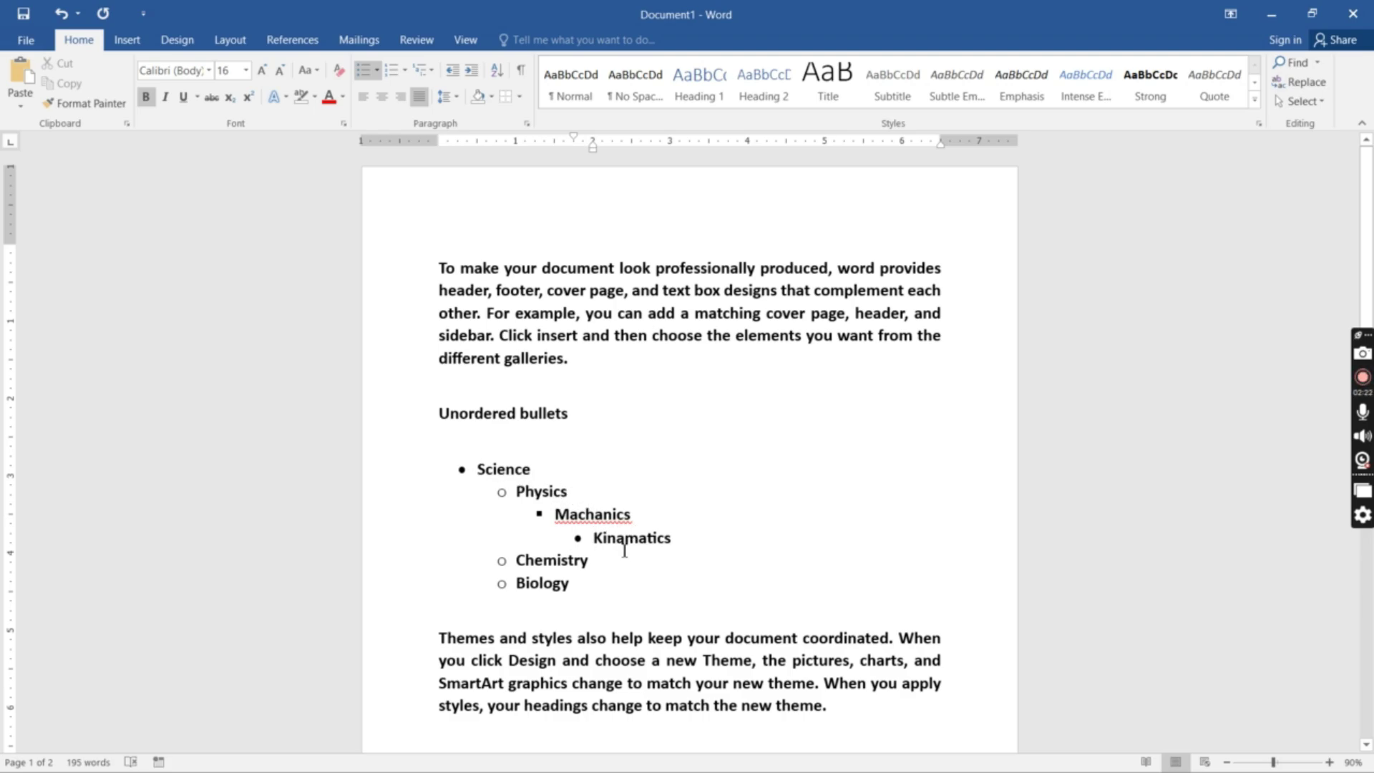
Step: End the bulleted list after Biology and add the unbulleted line "Ordered bullets" below it
{"action": "left_click", "coordinate": [601, 584]}
{"action": "key", "text": "Return"}
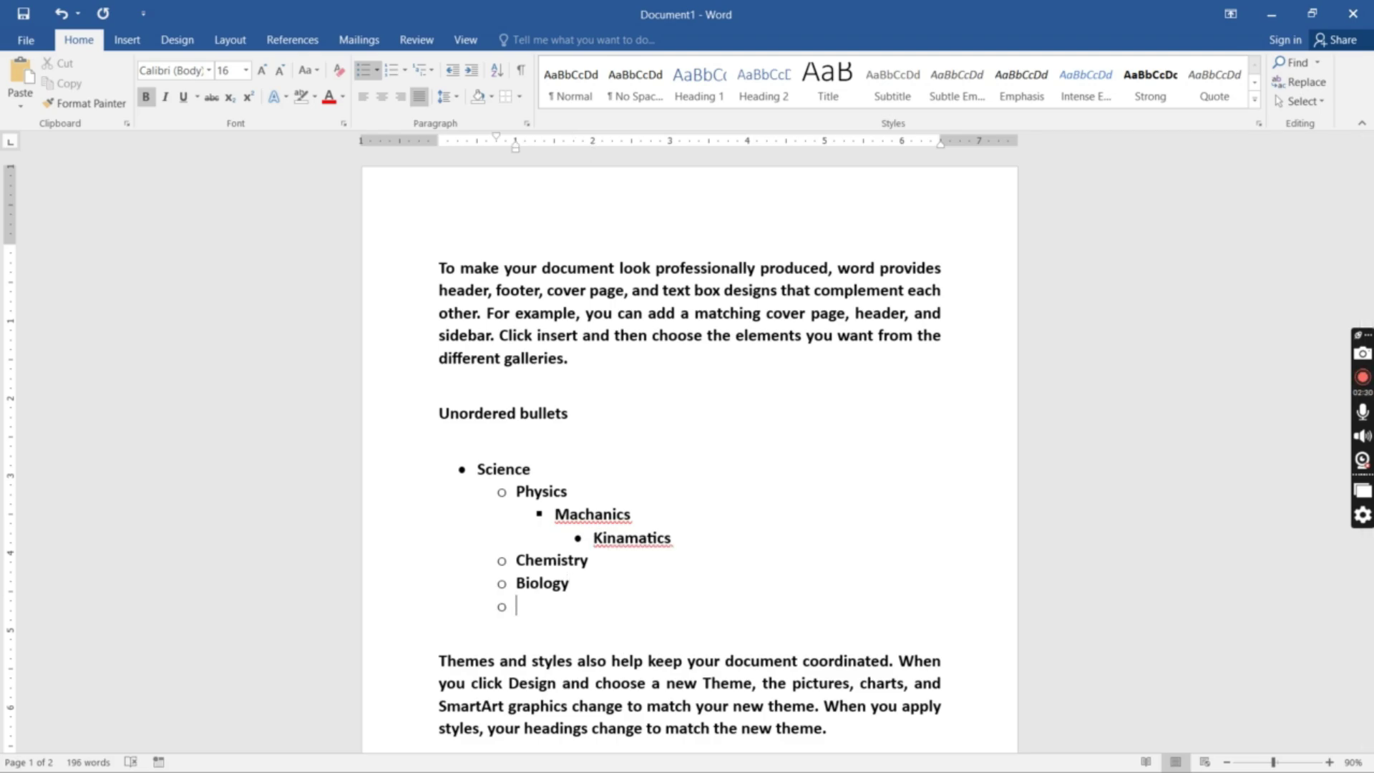
{"action": "key", "text": "BackSpace"}
{"action": "key", "text": "Return"}
{"action": "key", "text": "BackSpace"}
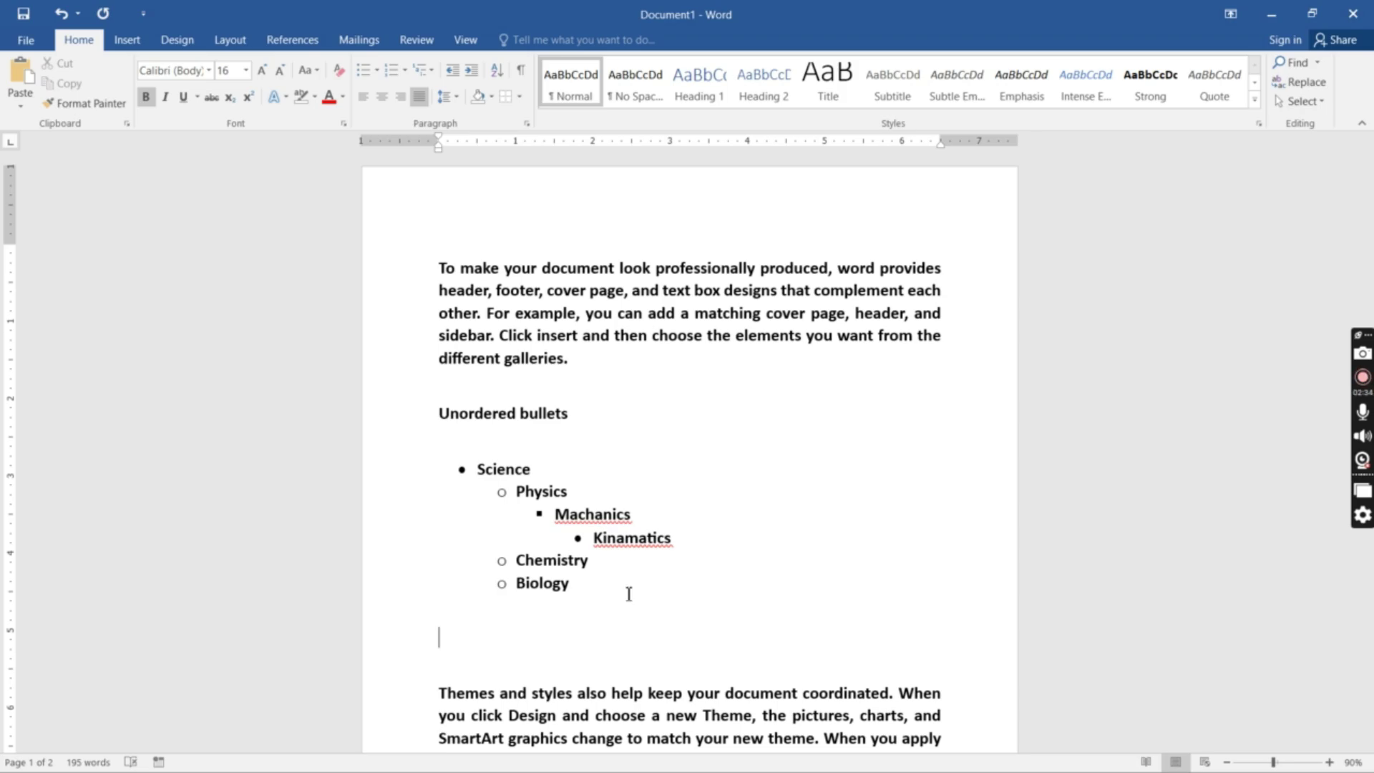
{"action": "type", "text": "Ordered"}
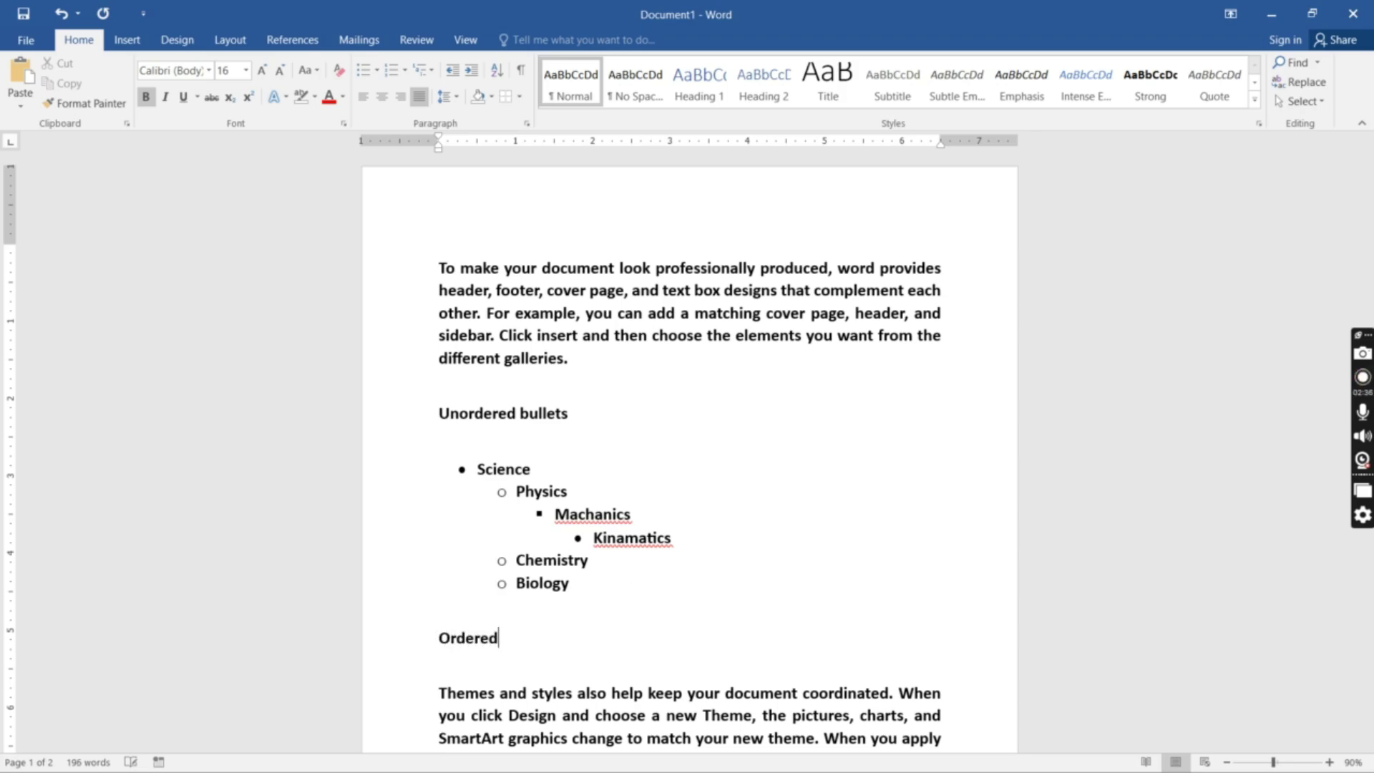
{"action": "type", "text": " bullets"}
{"action": "key", "text": "Return"}
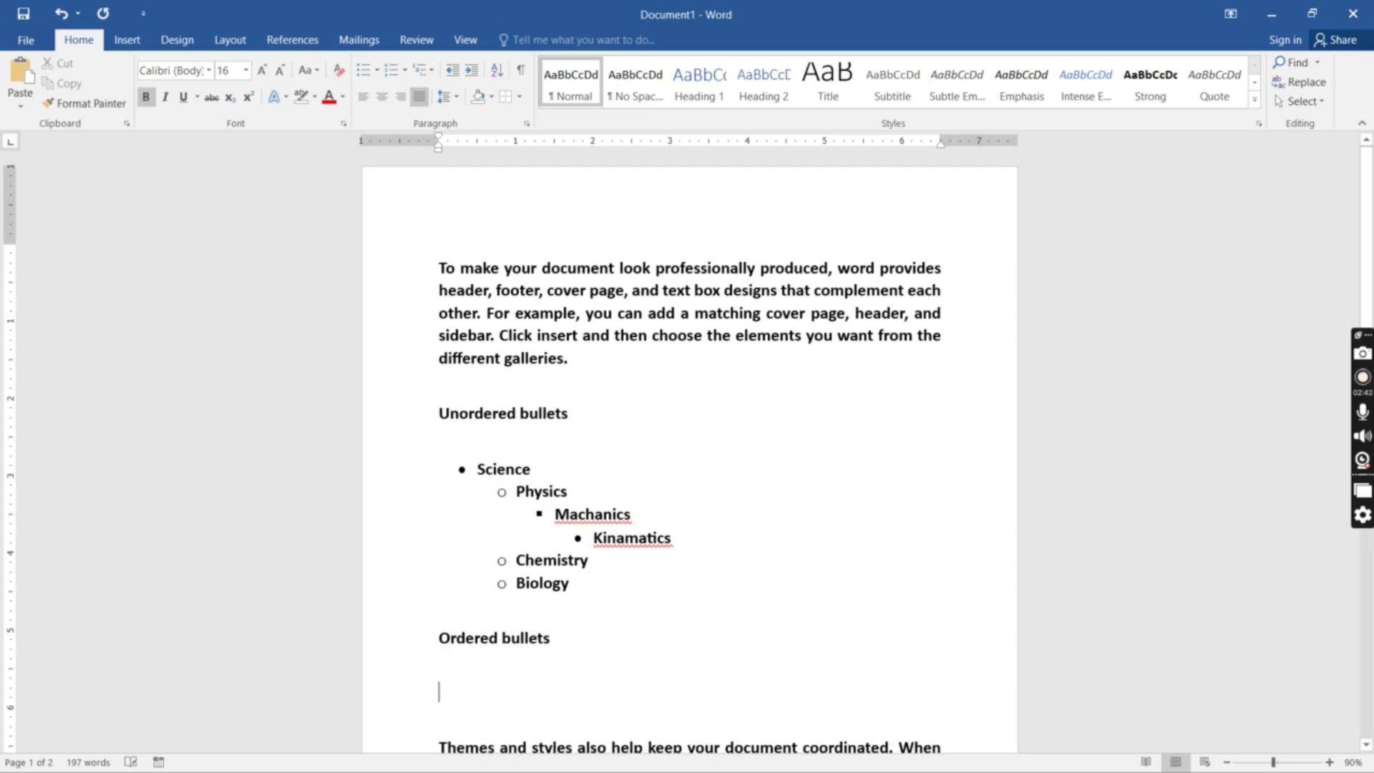
Step: Enter "Science" below the Ordered bullets line and number it in the 1) 2) 3) format
{"action": "type", "text": "Sciencw"}
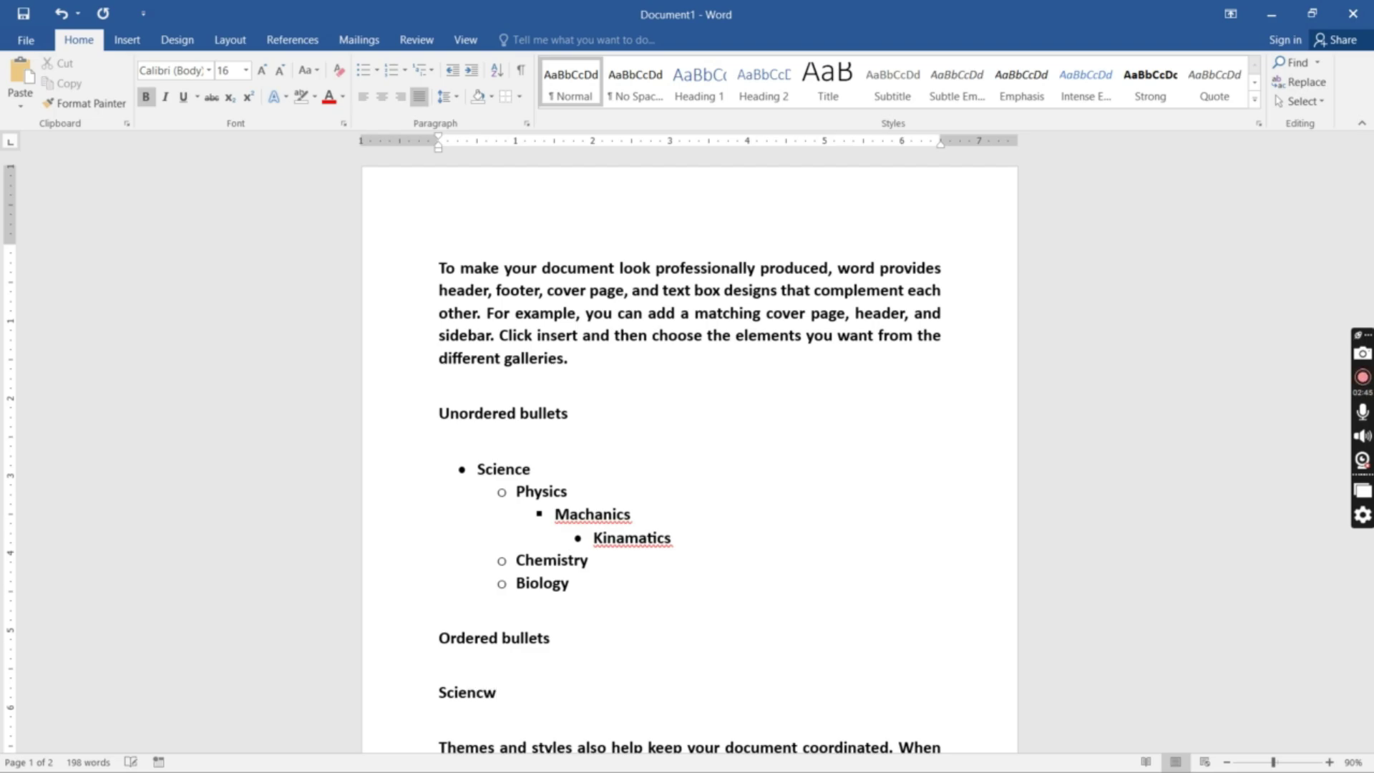
{"action": "key", "text": "BackSpace"}
{"action": "type", "text": "e"}
{"action": "left_click", "coordinate": [406, 70]}
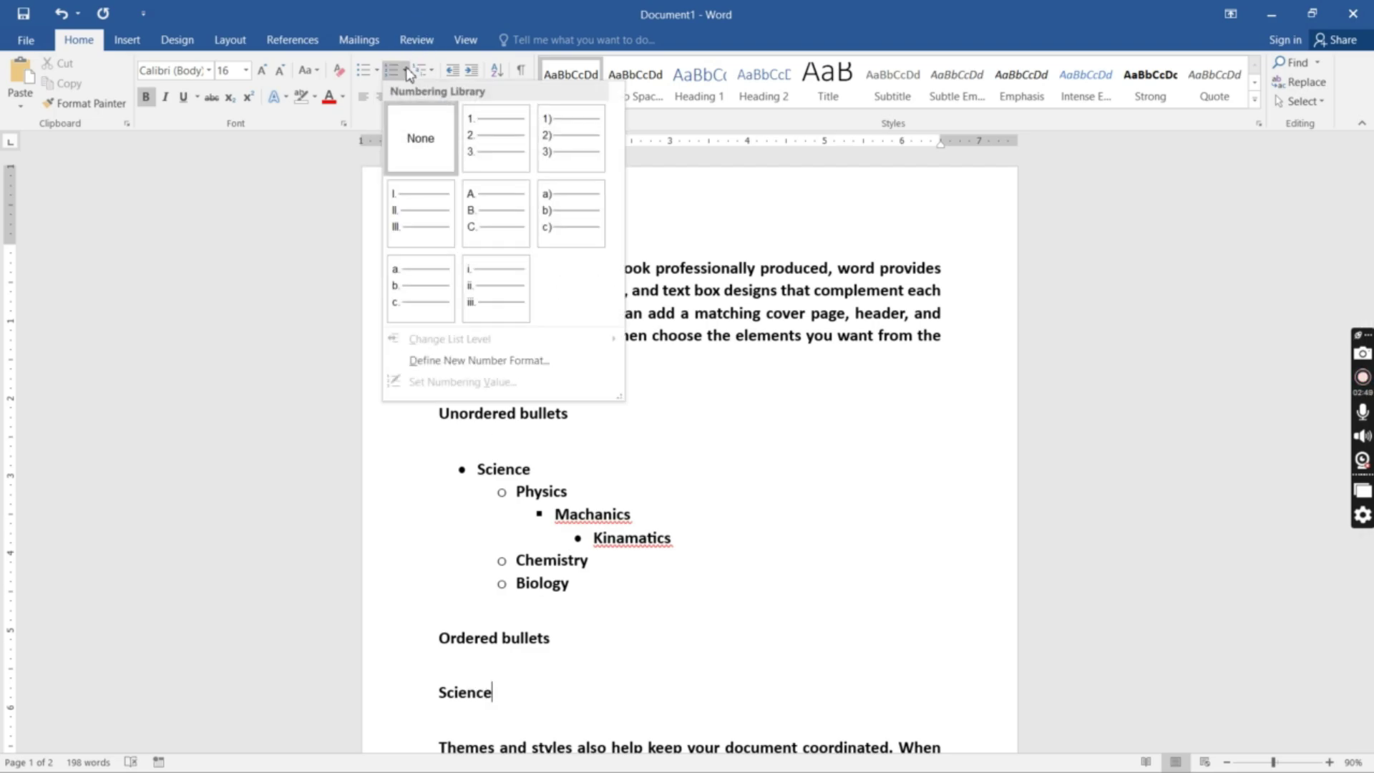
{"action": "left_click", "coordinate": [535, 131]}
Step: Add "Physics" and "Chemistry" as lettered second-level items under the numbered Science item
{"action": "key", "text": "Return"}
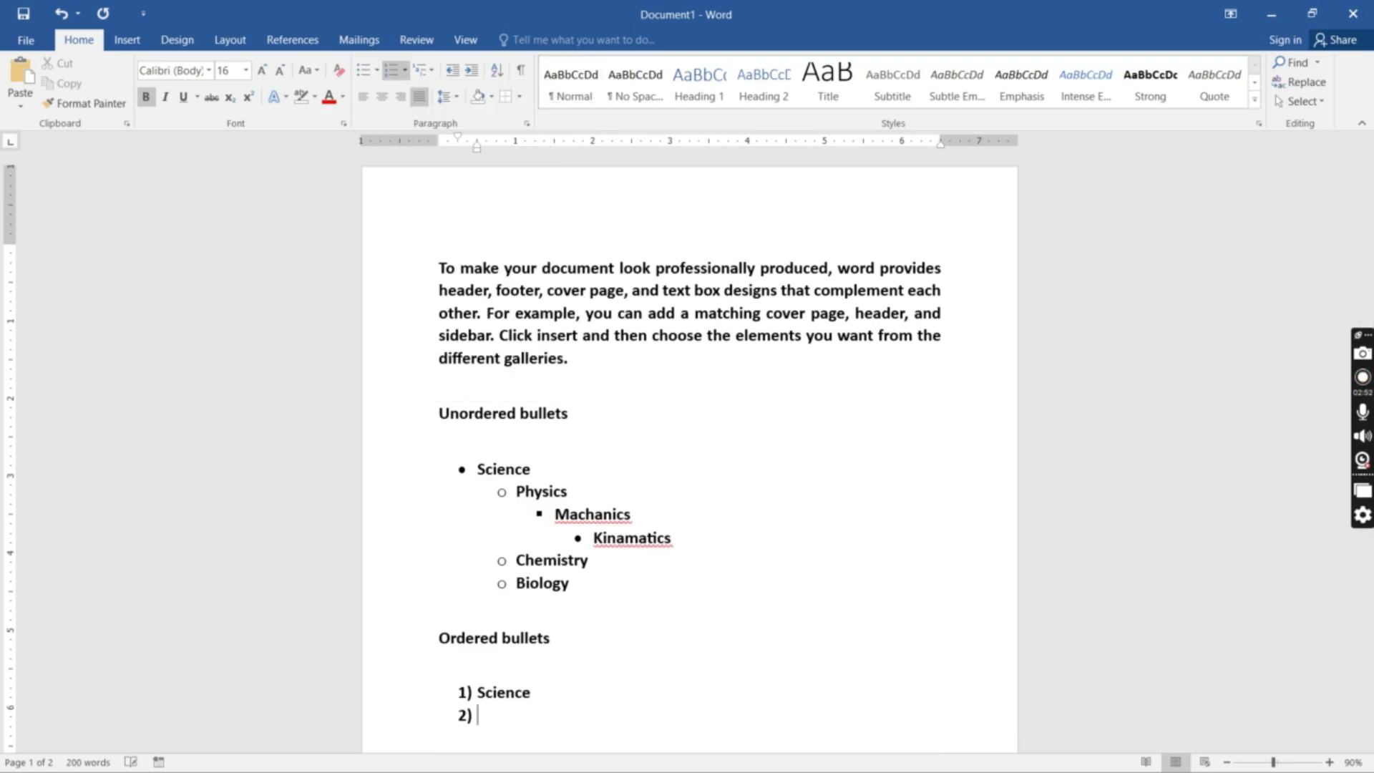
{"action": "type", "text": "Physi"}
{"action": "type", "text": "ca"}
{"action": "key", "text": "BackSpace"}
{"action": "type", "text": "s"}
{"action": "key", "text": "Left"}
{"action": "key", "text": "Left"}
{"action": "key", "text": "Left"}
{"action": "key", "text": "Tab"}
{"action": "key", "text": "Right"}
{"action": "key", "text": "Right"}
{"action": "key", "text": "Right"}
{"action": "key", "text": "Right"}
{"action": "key", "text": "Right"}
{"action": "key", "text": "Right"}
{"action": "key", "text": "Right"}
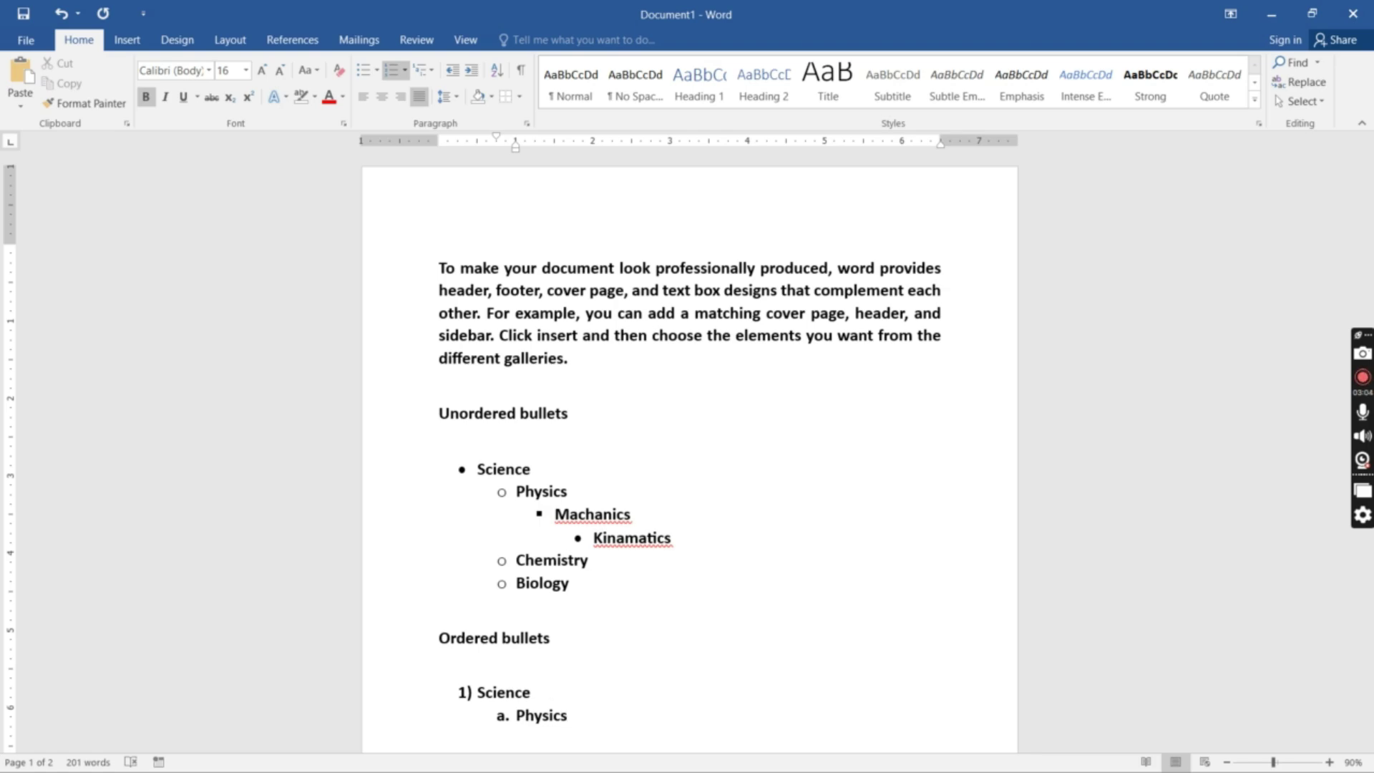
{"action": "key", "text": "Return"}
{"action": "type", "text": "Chemistry"}
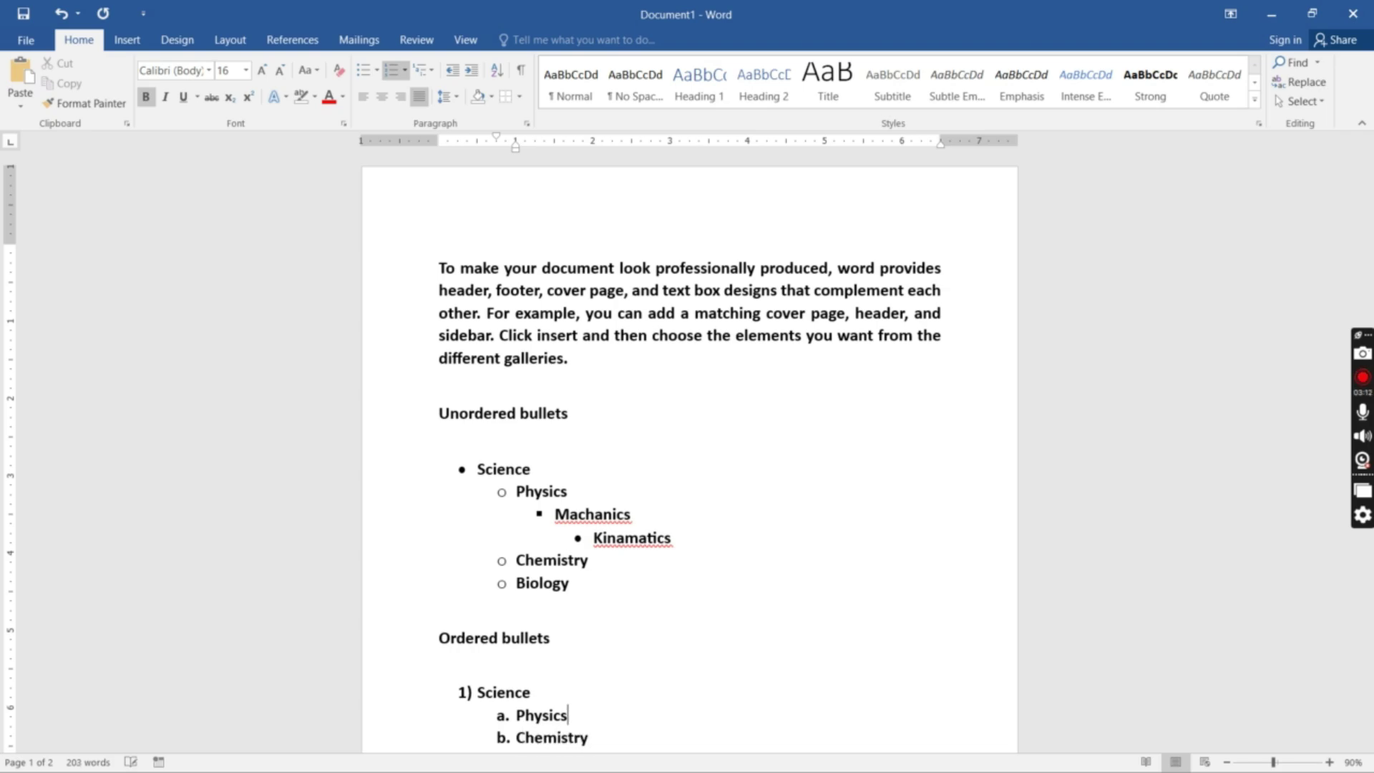
Step: Insert "Machanics" as a third-level item under Physics in the numbered list, above Chemistry
{"action": "key", "text": "ctrl+BackSpace"}
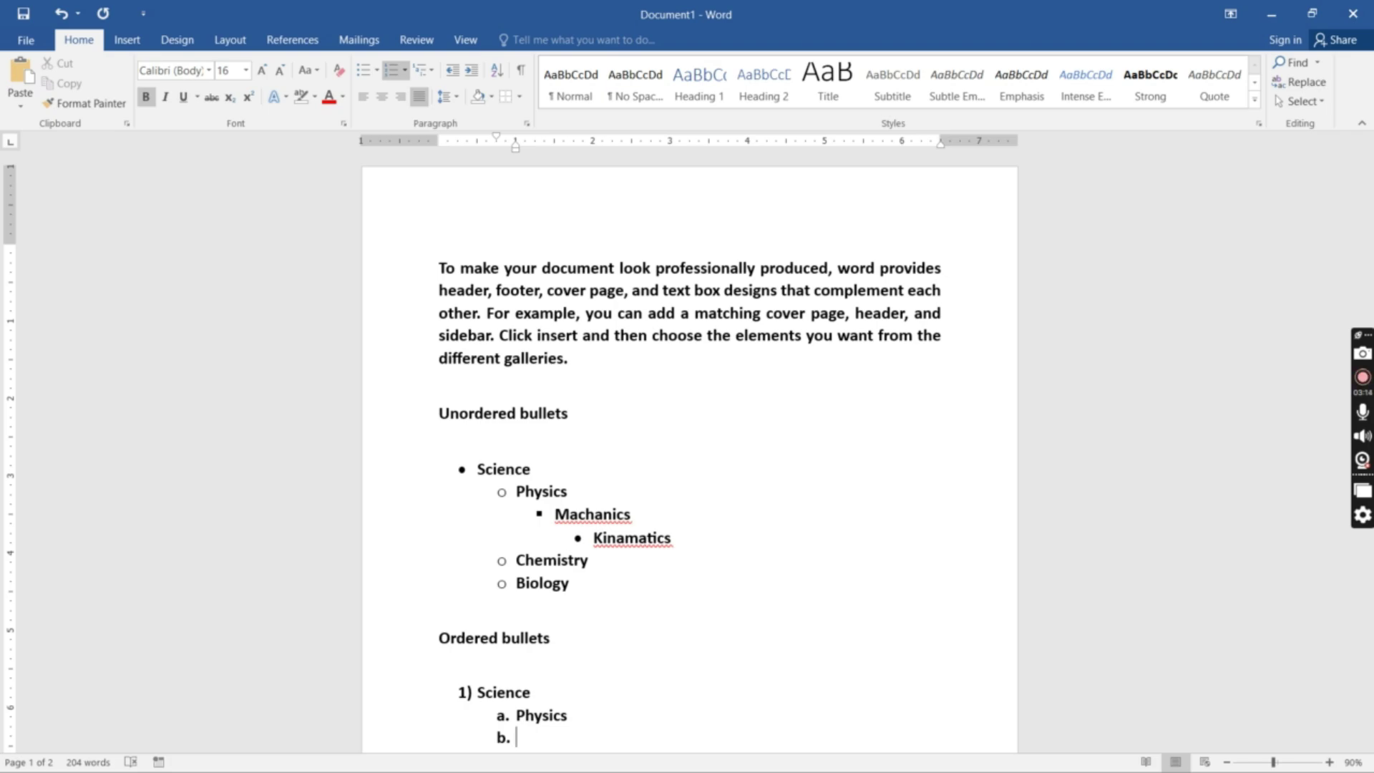
{"action": "scroll", "coordinate": [653, 682], "scroll_direction": "down", "scroll_amount": 3}
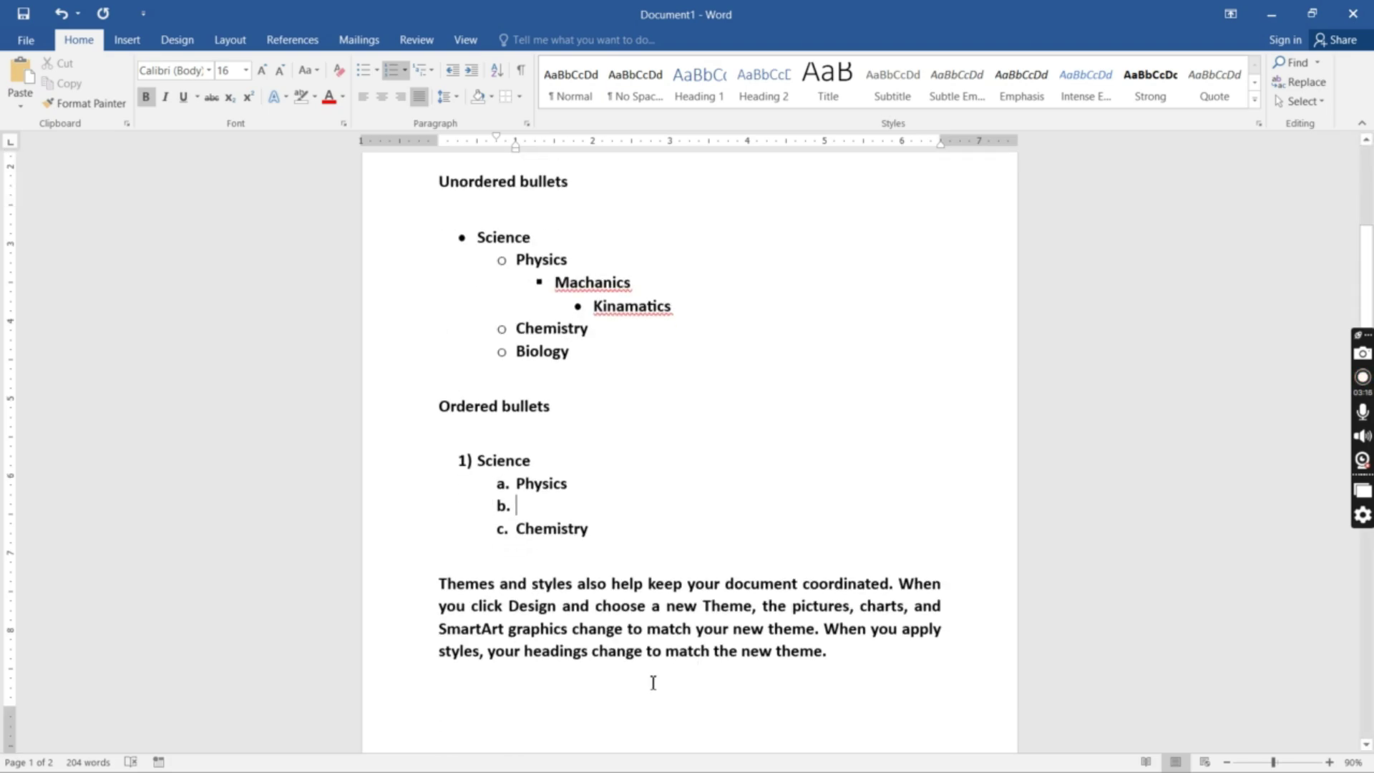
{"action": "type", "text": "Mach"}
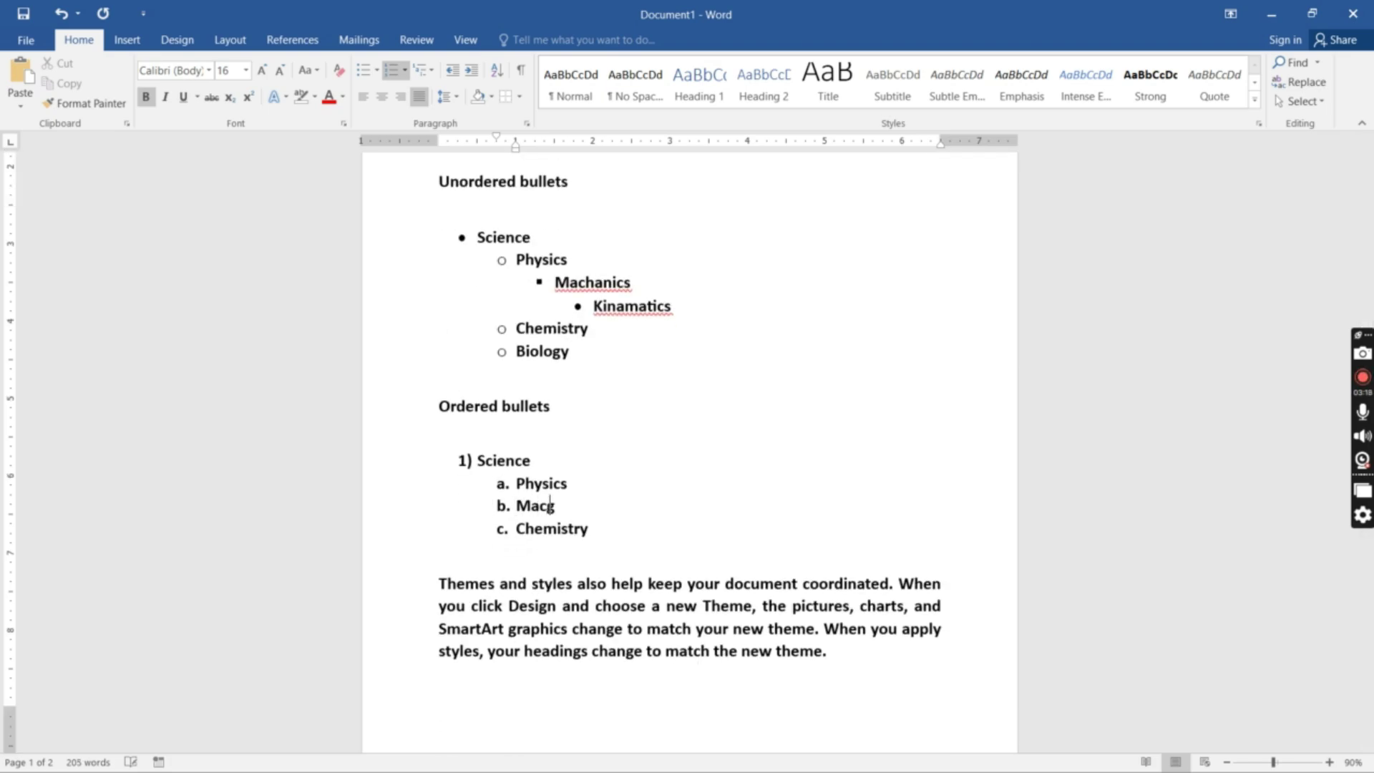
{"action": "key", "text": "BackSpace"}
{"action": "type", "text": "hanics"}
{"action": "key", "text": "Left"}
{"action": "key", "text": "Home"}
{"action": "key", "text": "Tab"}
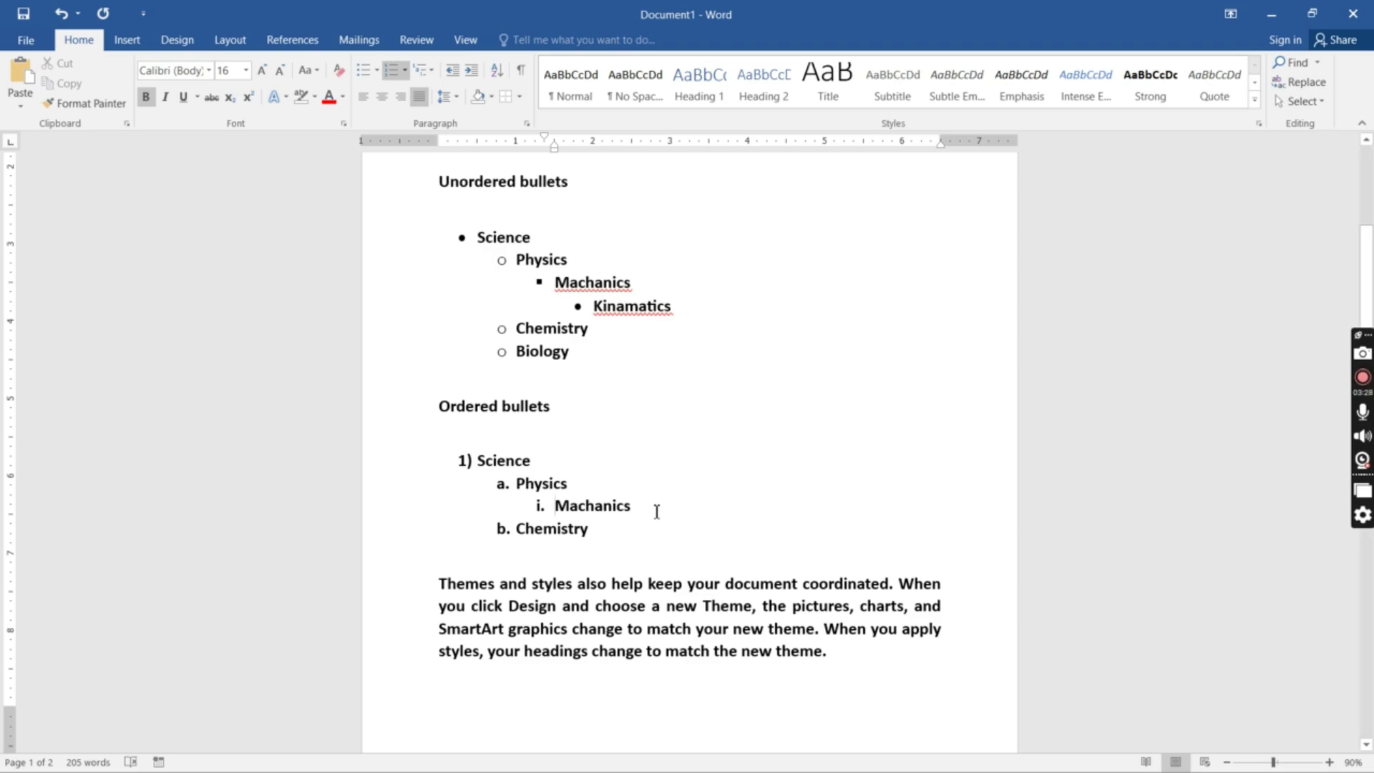
Step: Add "Kinamatics" below Machanics in the numbered list and demote it to the fourth level
{"action": "left_click", "coordinate": [634, 505]}
{"action": "key", "text": "Return"}
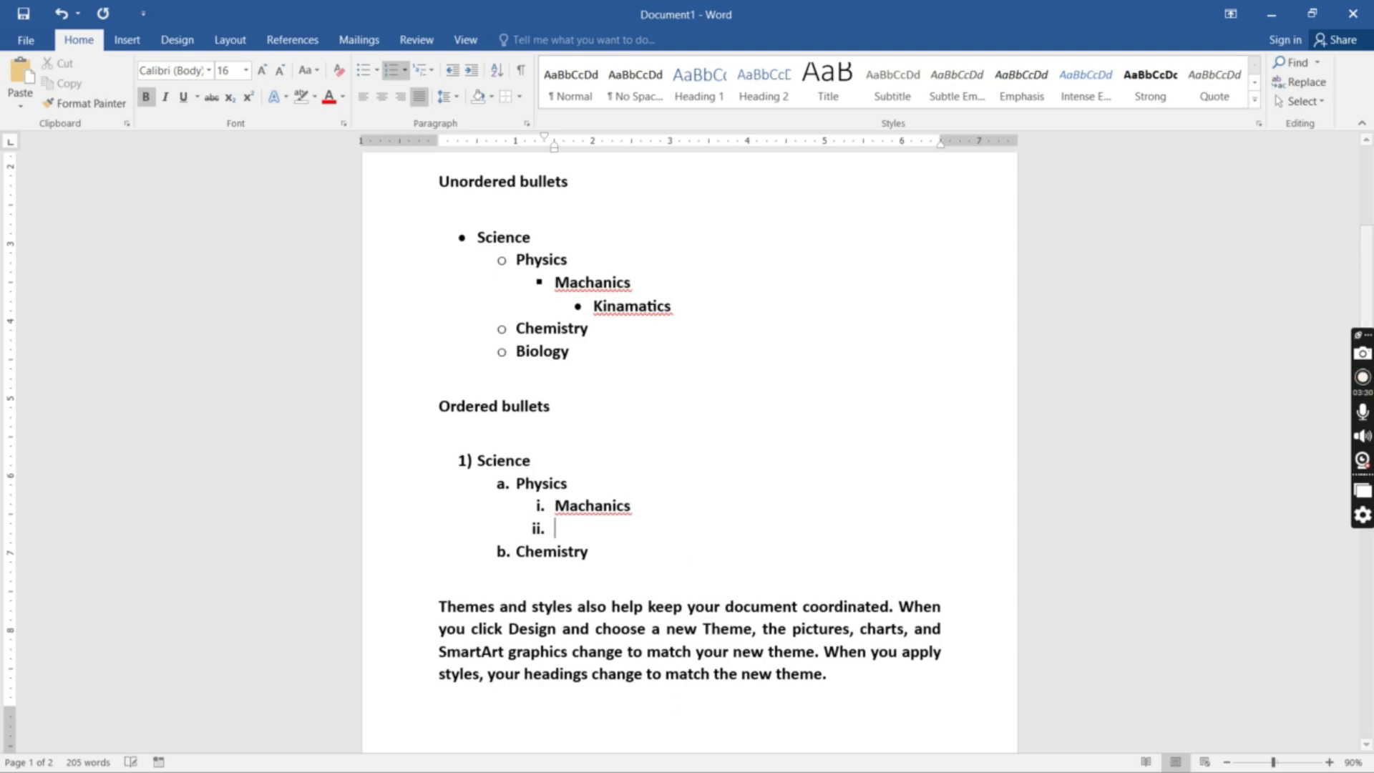
{"action": "type", "text": "K"}
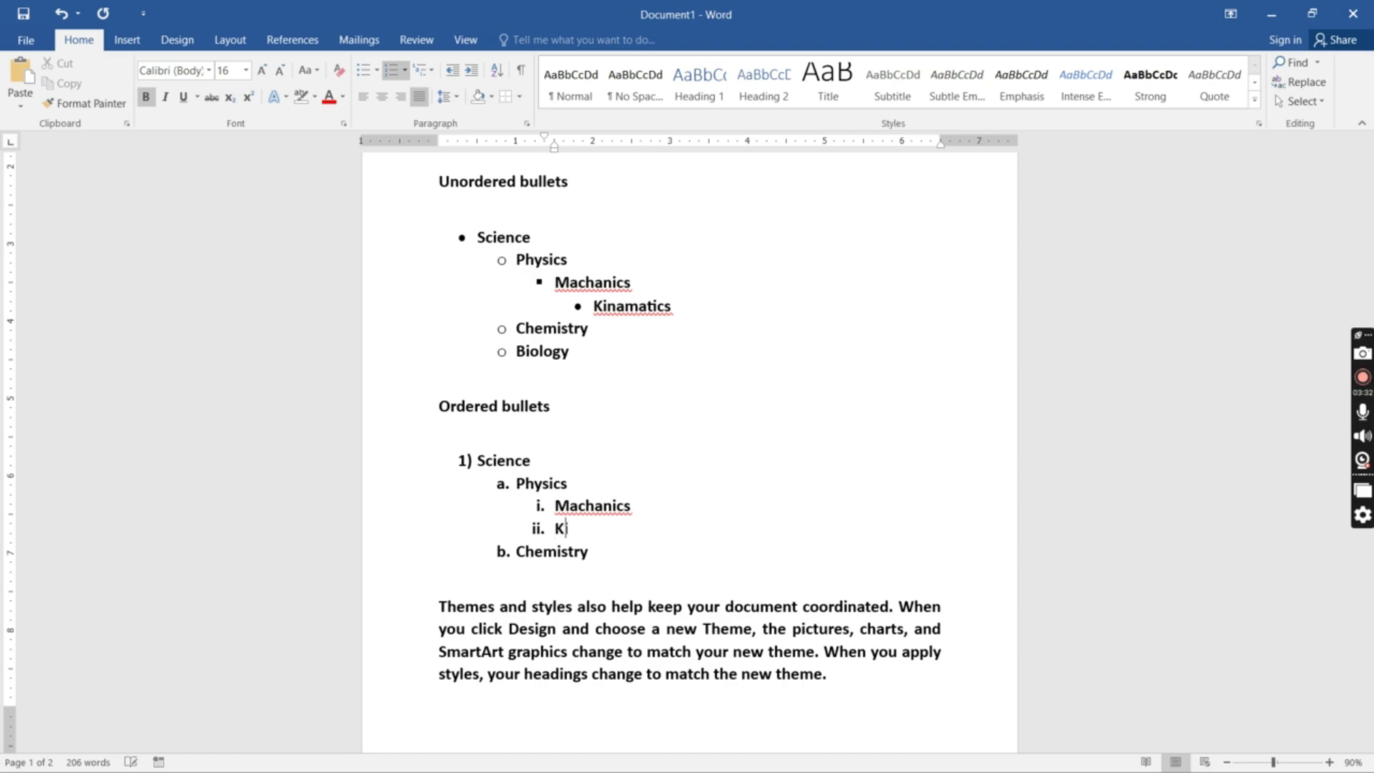
{"action": "type", "text": "inamatics"}
{"action": "key", "text": "Left"}
{"action": "key", "text": "Left"}
{"action": "key", "text": "Left"}
{"action": "key", "text": "Left"}
{"action": "key", "text": "Left"}
{"action": "key", "text": "Left"}
{"action": "key", "text": "Left"}
{"action": "key", "text": "Tab"}
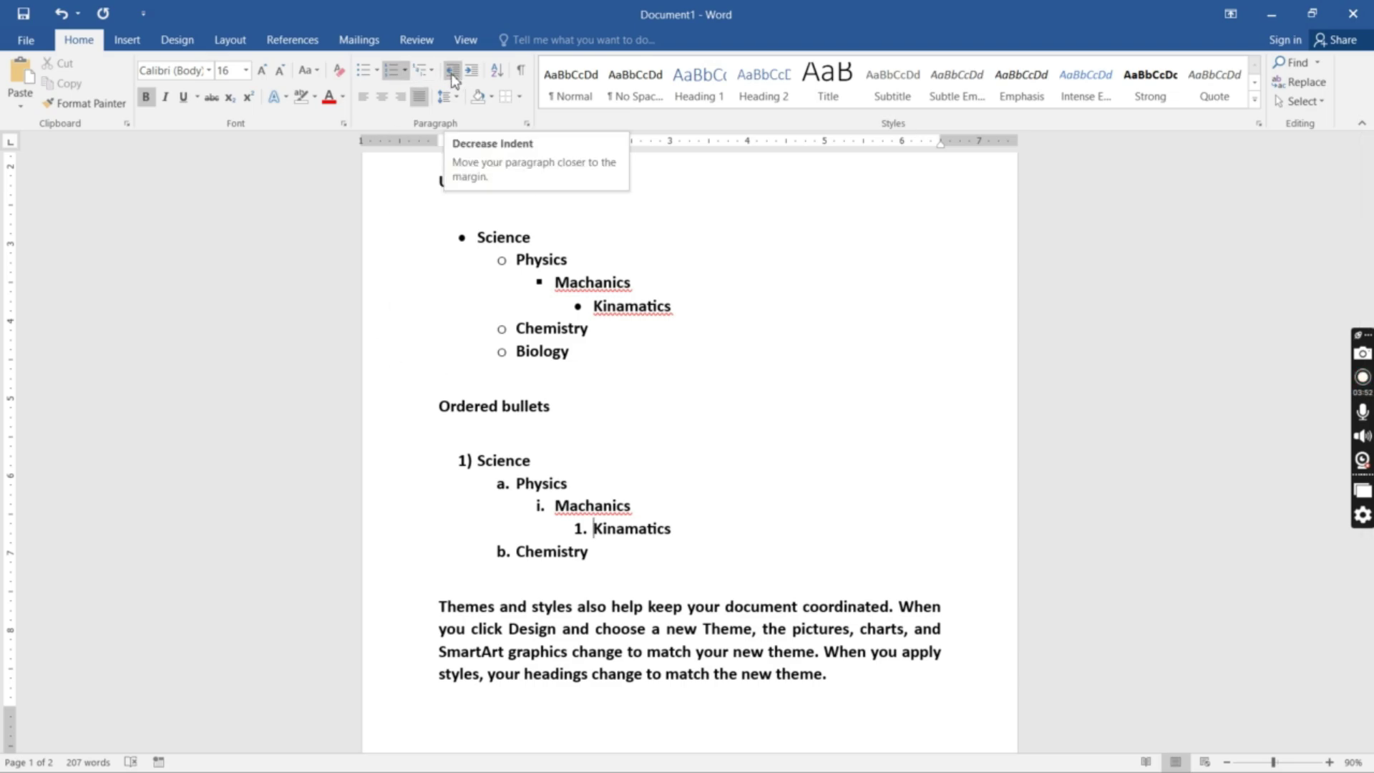
Step: Increase the indent of the entire document by one level, and decrease it again by one level
{"action": "key", "text": "ctrl+a"}
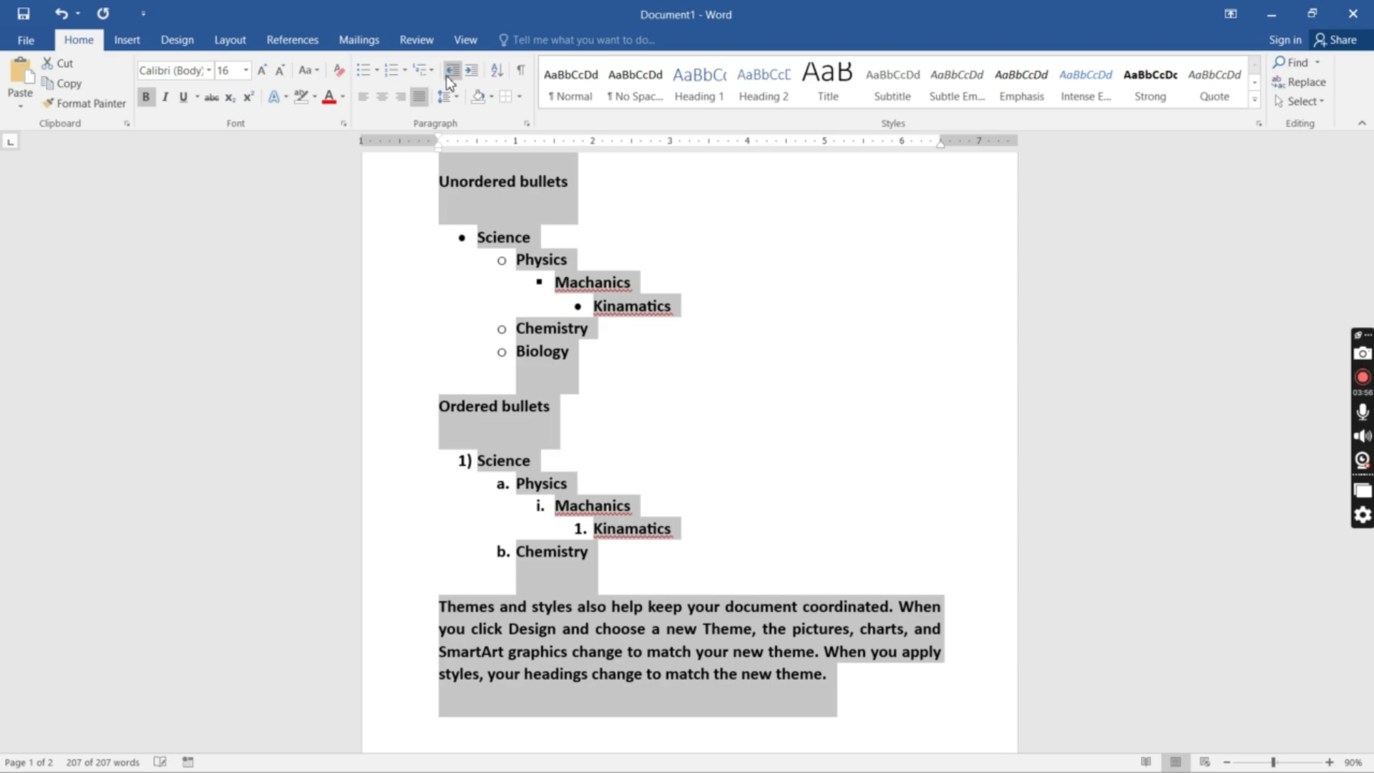
{"action": "left_click", "coordinate": [471, 72]}
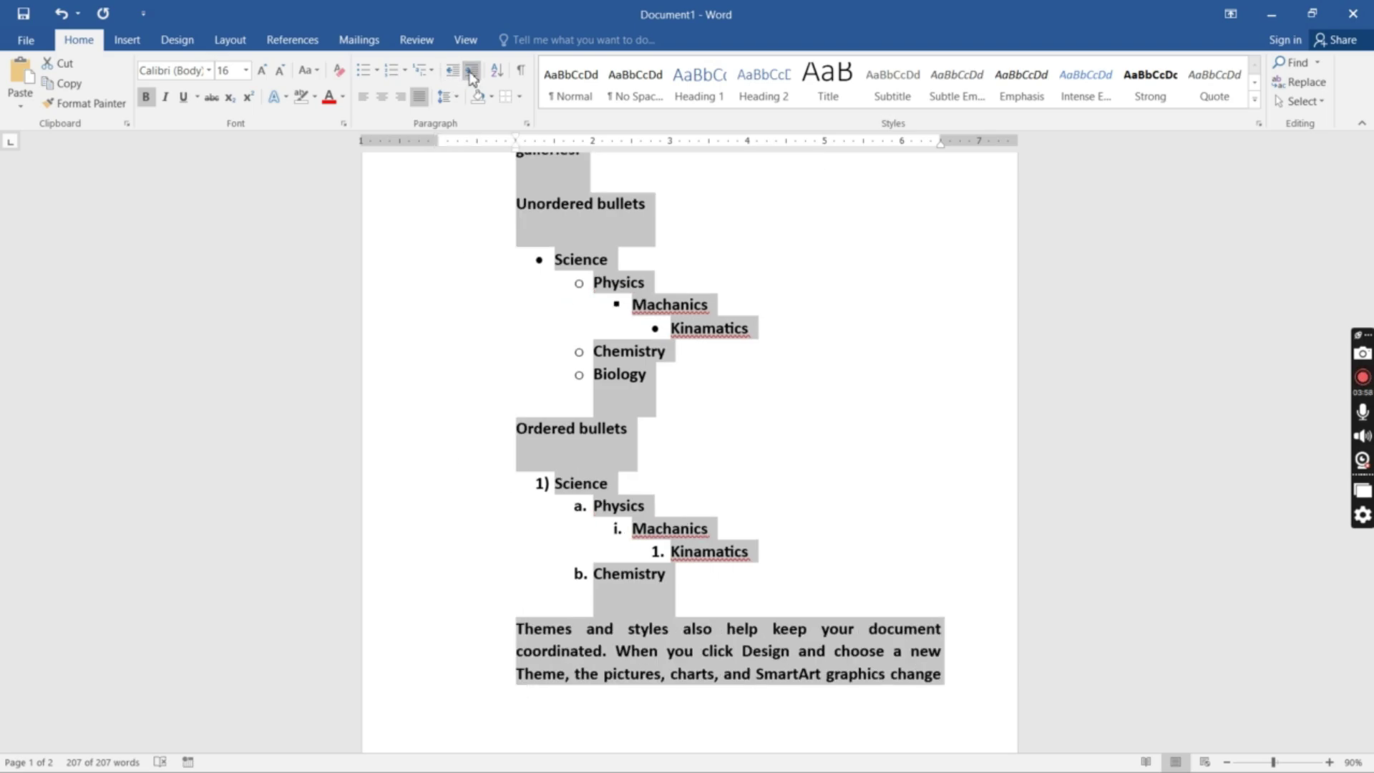
{"action": "left_click", "coordinate": [457, 72]}
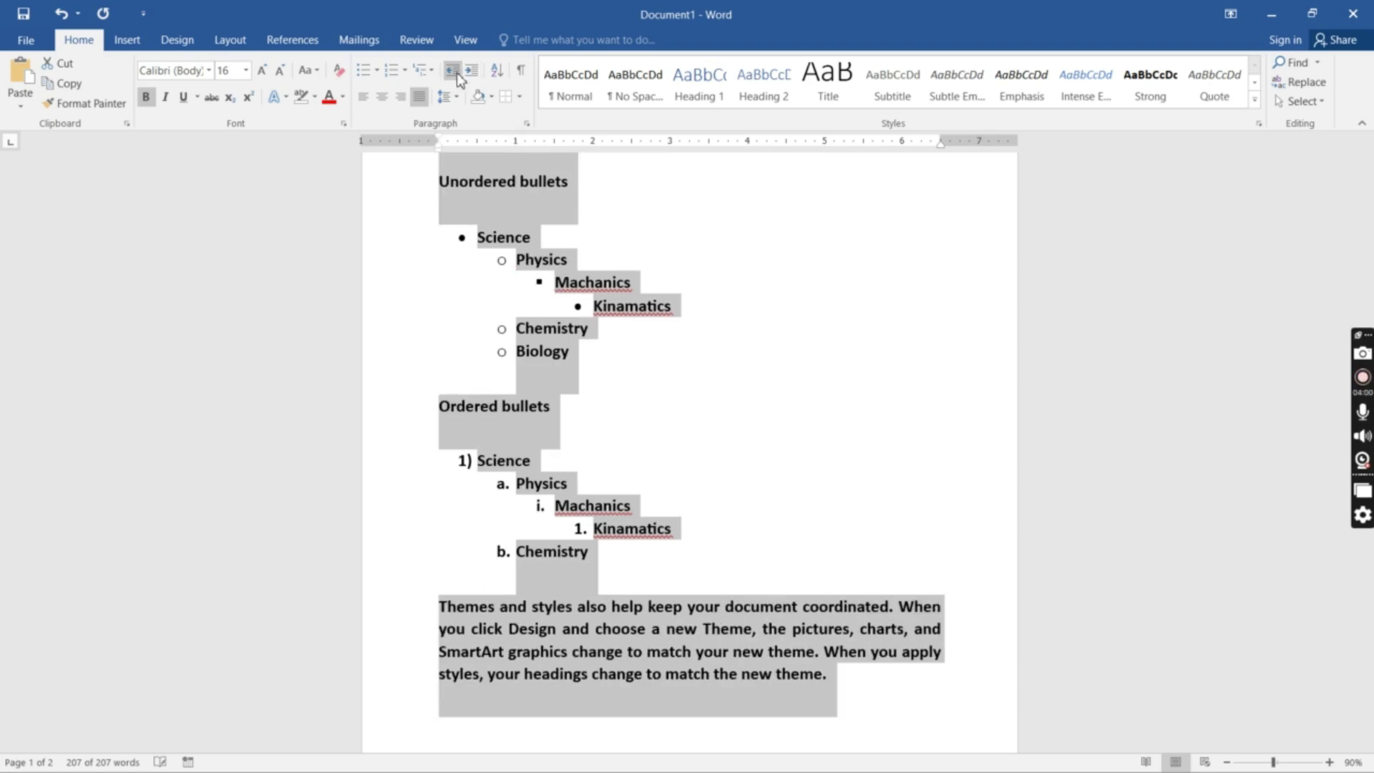
Step: Show the paragraph marks and other hidden formatting symbols in the document, and hide them again
{"action": "left_click", "coordinate": [524, 71]}
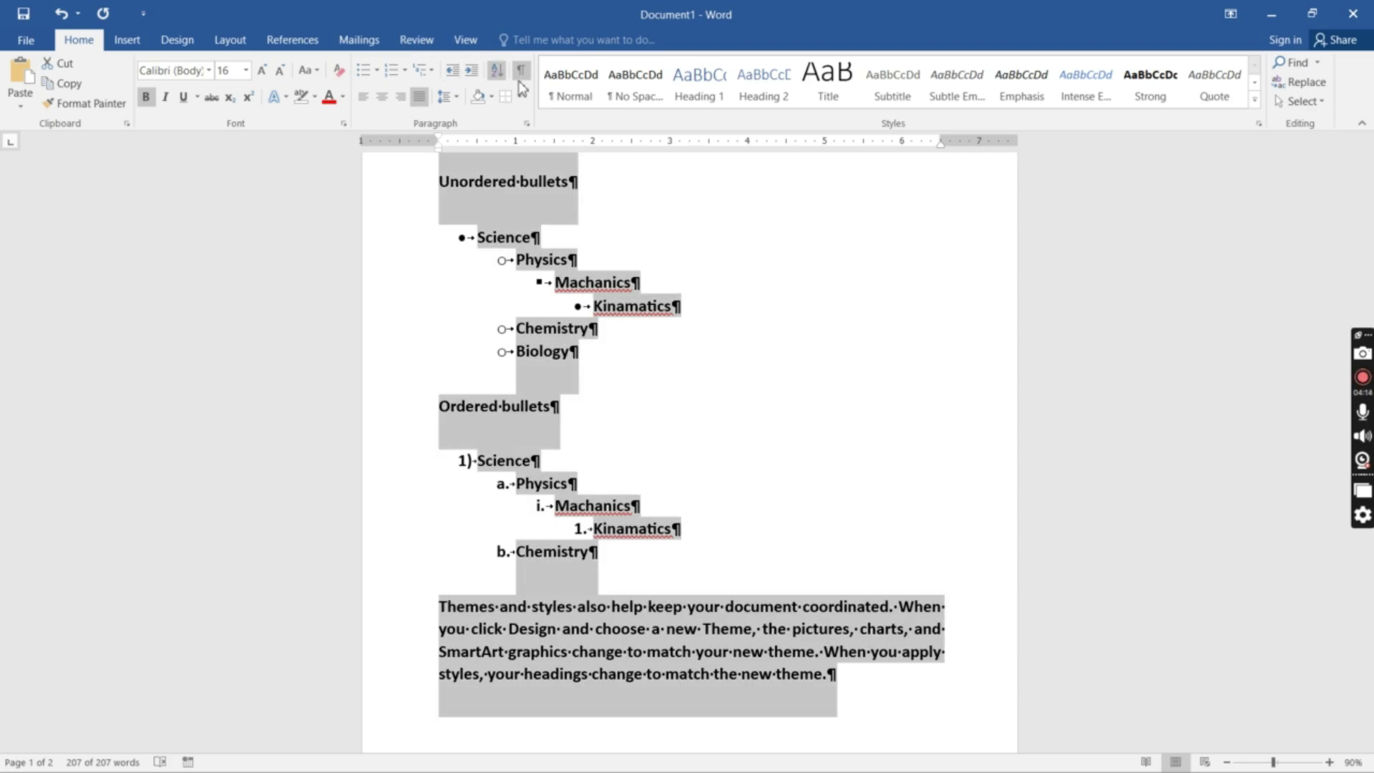
{"action": "left_click", "coordinate": [716, 577]}
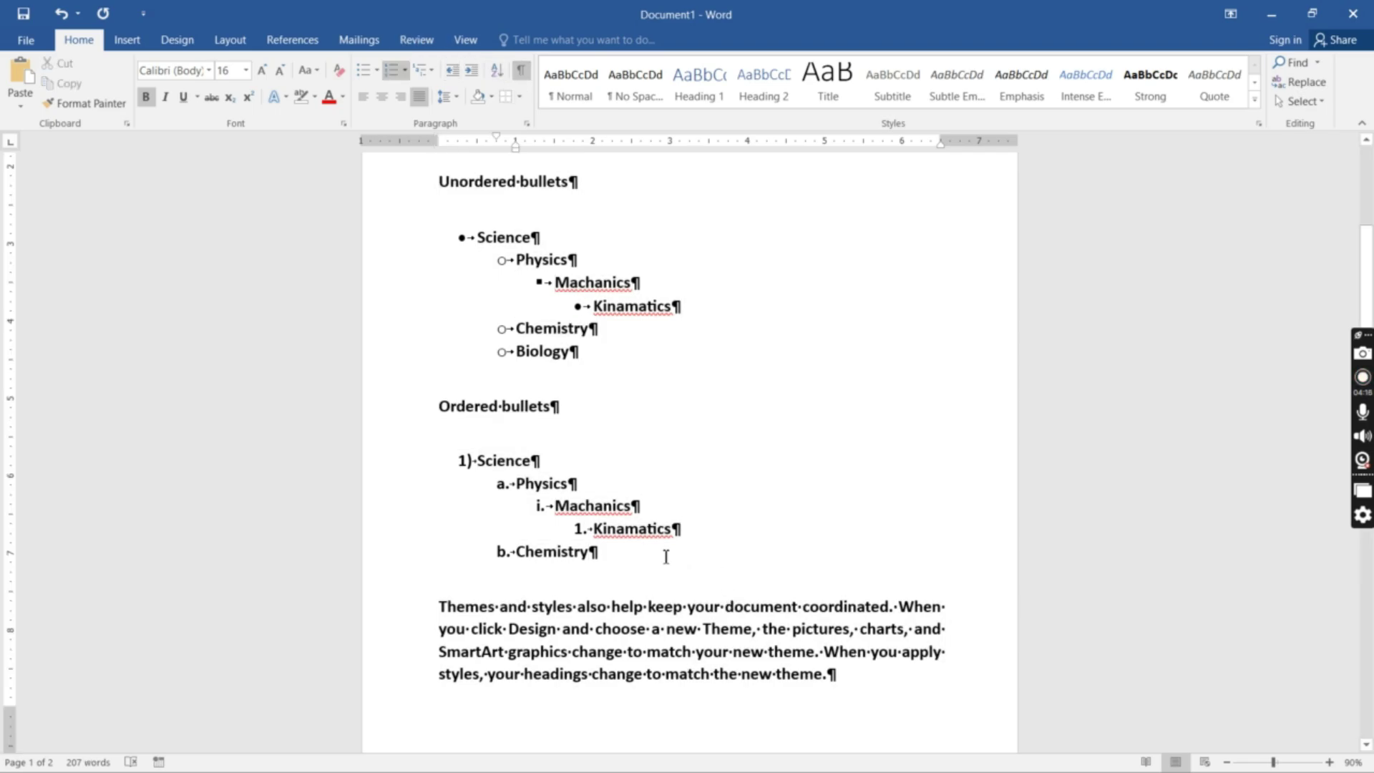
{"action": "left_click", "coordinate": [525, 553]}
{"action": "key", "text": "ctrl+a"}
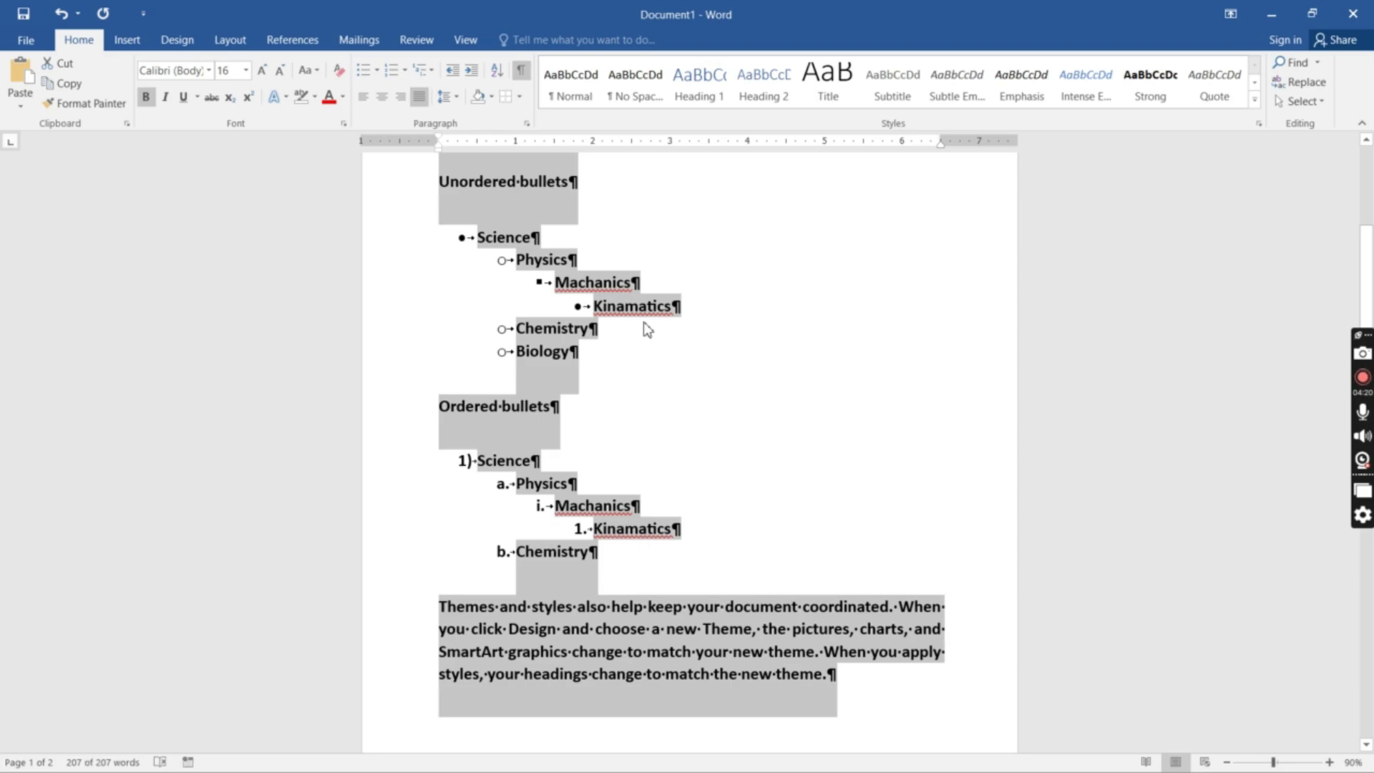
{"action": "left_click", "coordinate": [521, 69]}
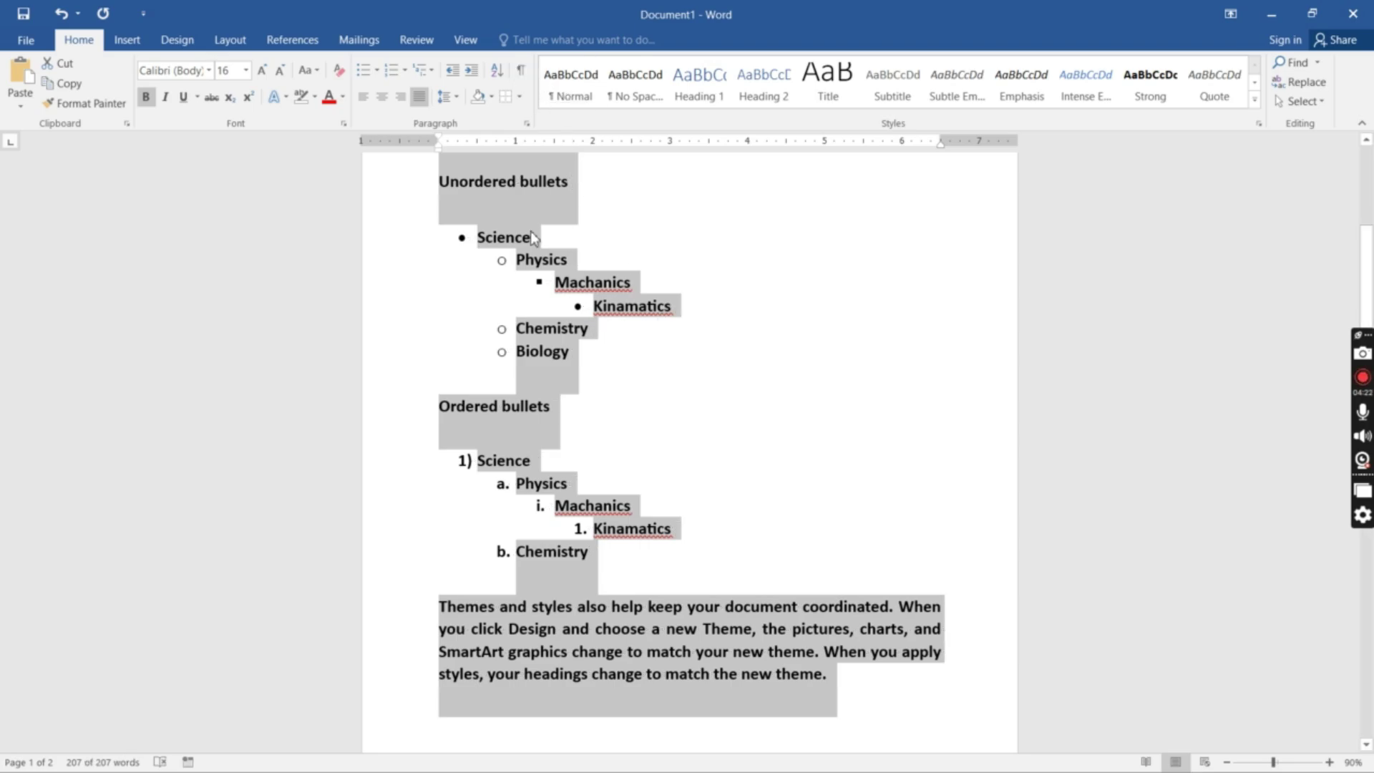
Step: Apply the Heading 1 style to the Science line under Unordered bullets
{"action": "left_click", "coordinate": [543, 239]}
{"action": "left_click_drag", "start_coordinate": [543, 238], "coordinate": [476, 238]}
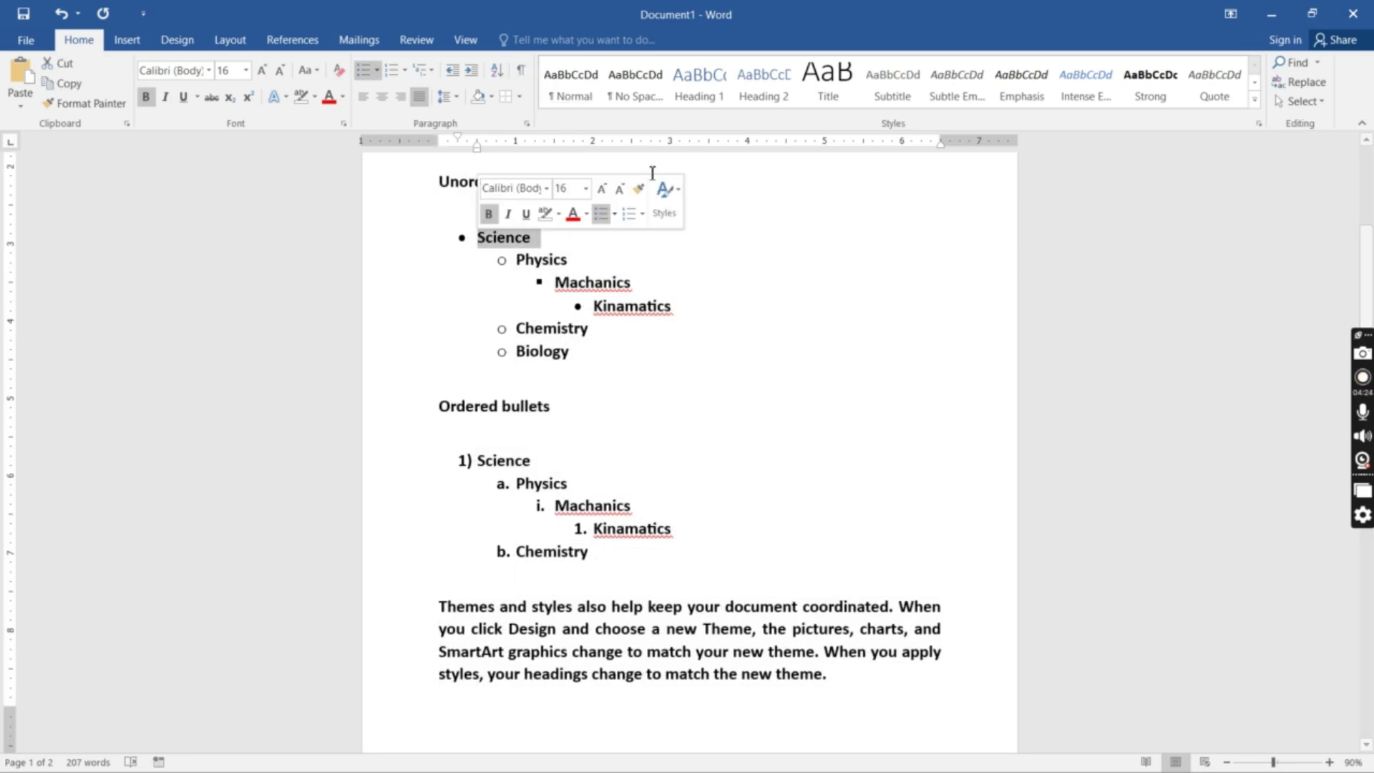
{"action": "left_click", "coordinate": [701, 100]}
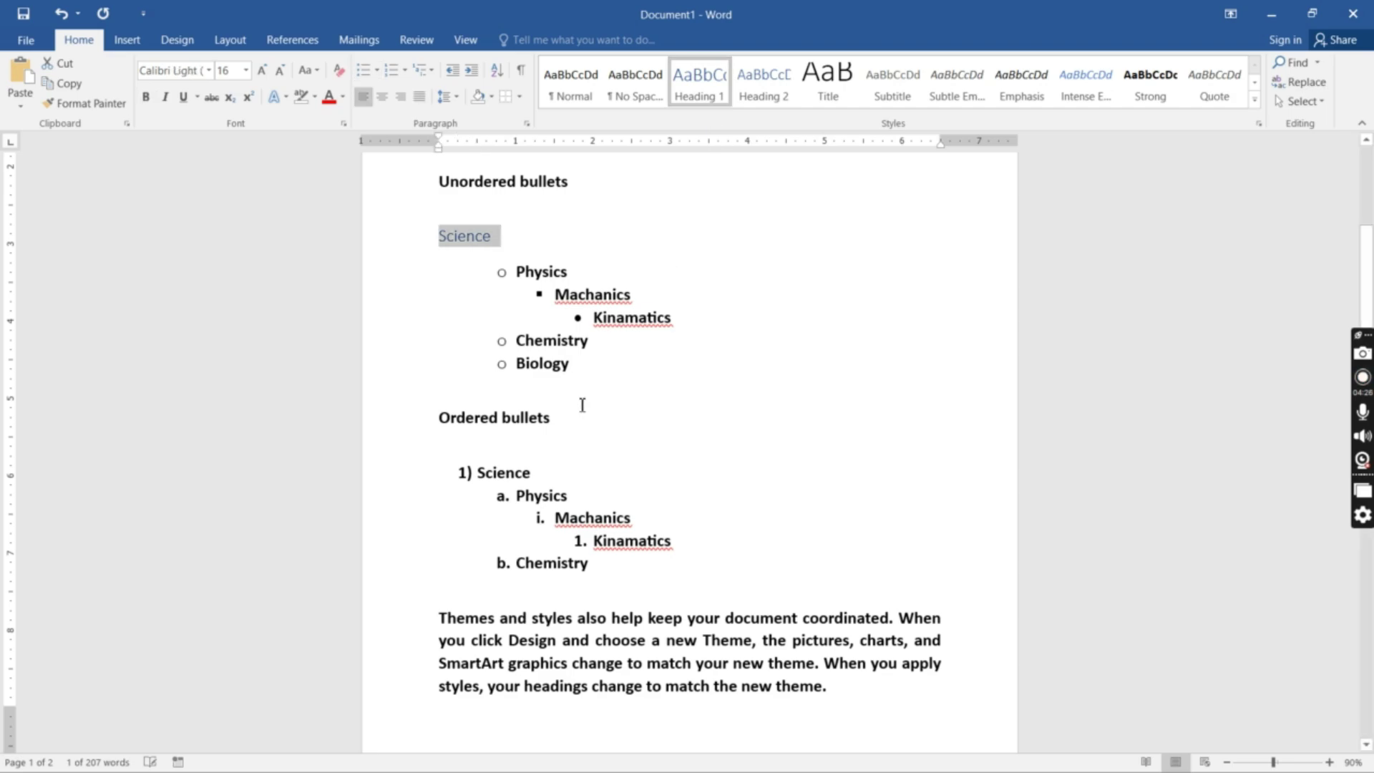
Step: Apply the Heading 2 style to the numbered Science line under Ordered bullets
{"action": "left_click_drag", "start_coordinate": [549, 467], "coordinate": [481, 486]}
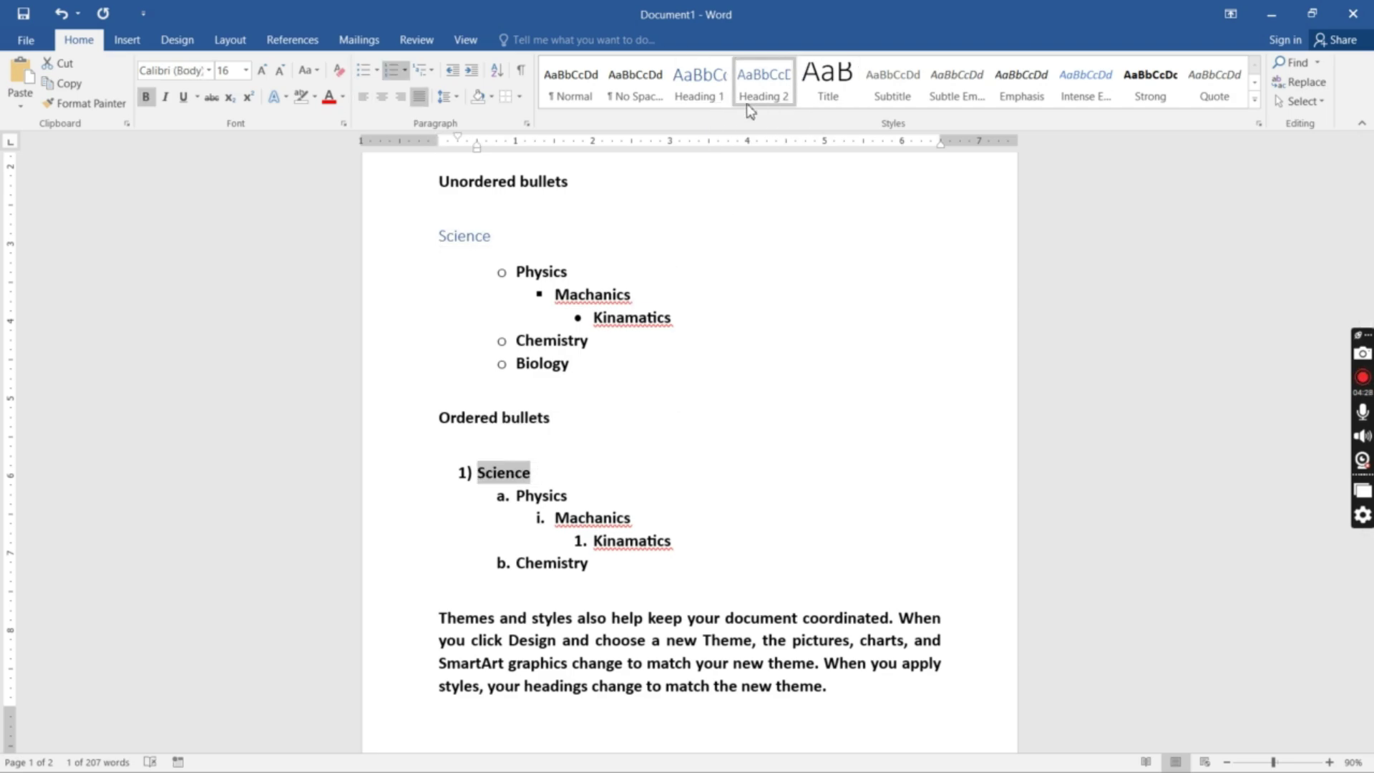
{"action": "left_click", "coordinate": [763, 82]}
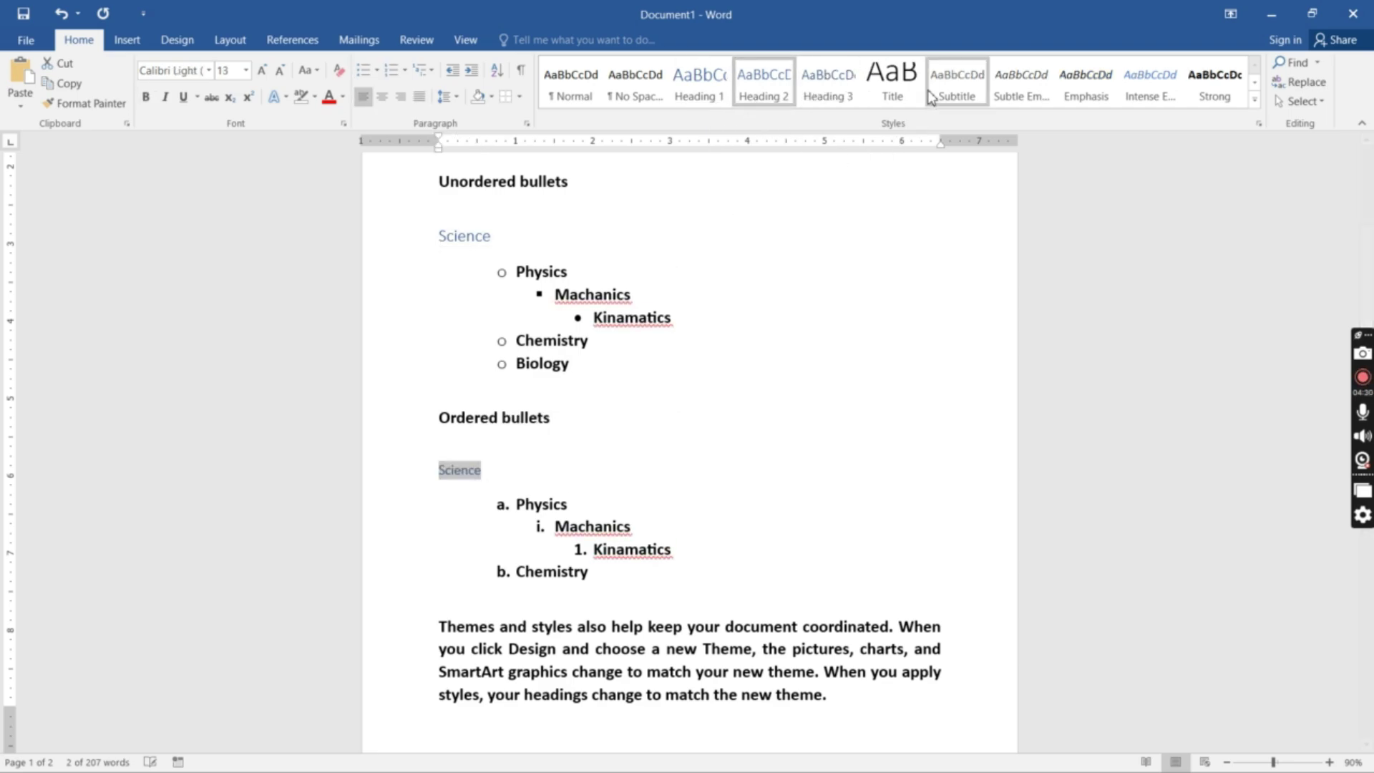
{"action": "left_click", "coordinate": [834, 98]}
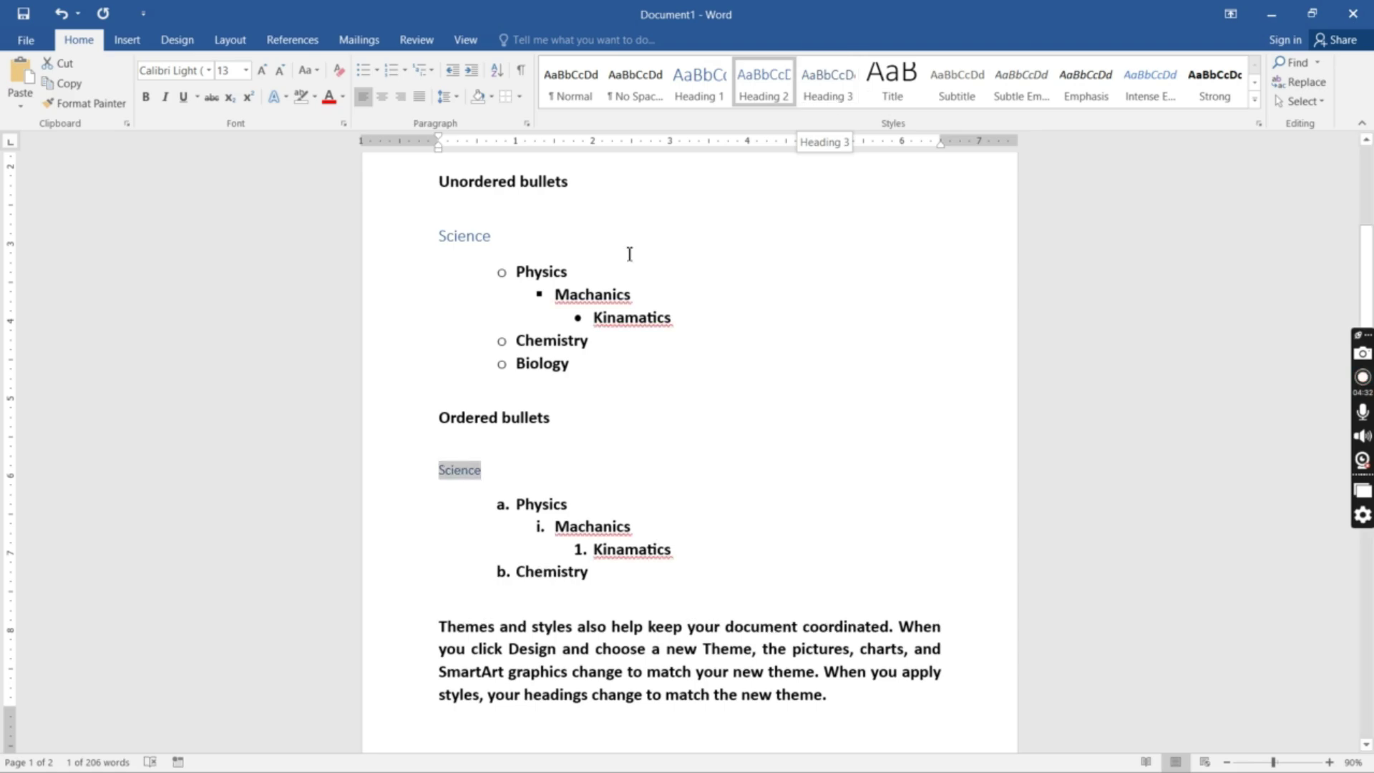
Step: Apply the Title style to the "Ordered bullets" line above the numbered list
{"action": "left_click_drag", "start_coordinate": [561, 414], "coordinate": [438, 419]}
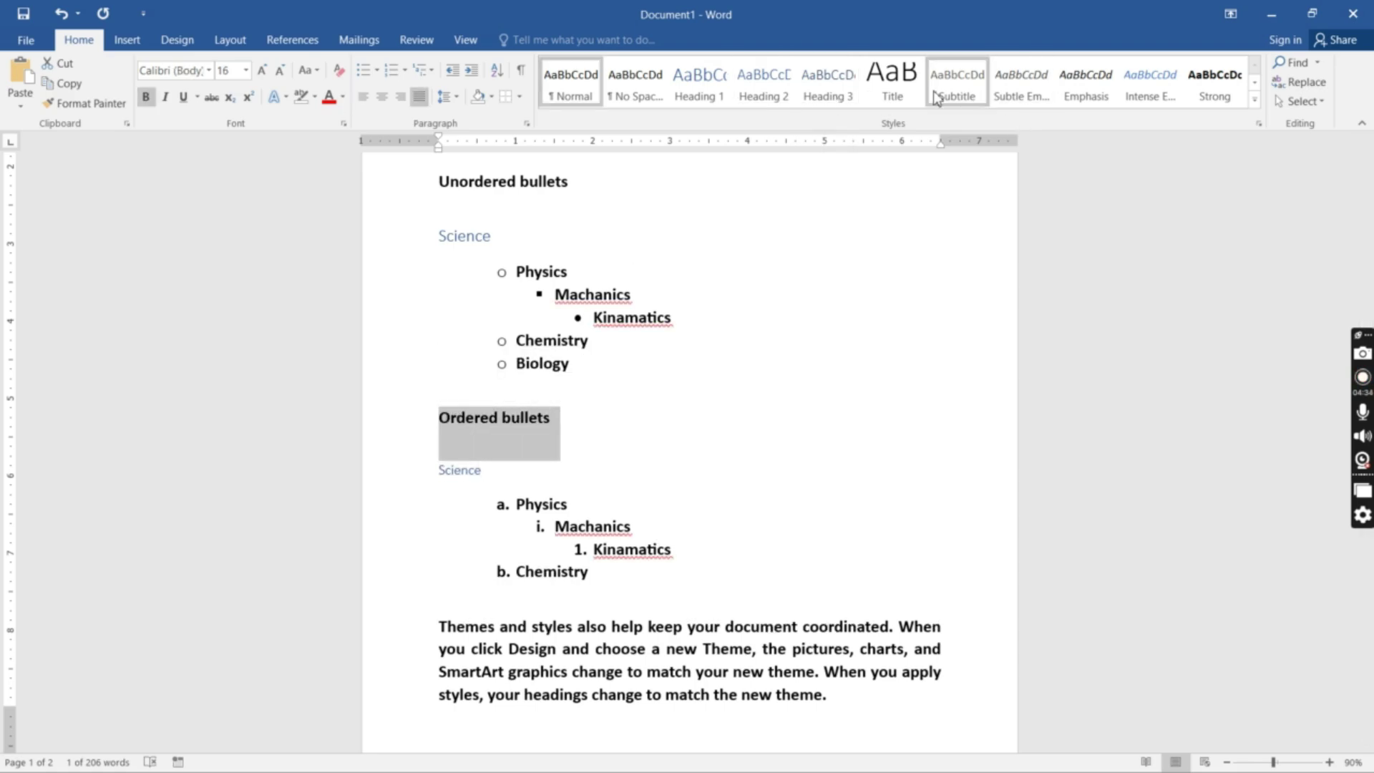
{"action": "left_click", "coordinate": [895, 89]}
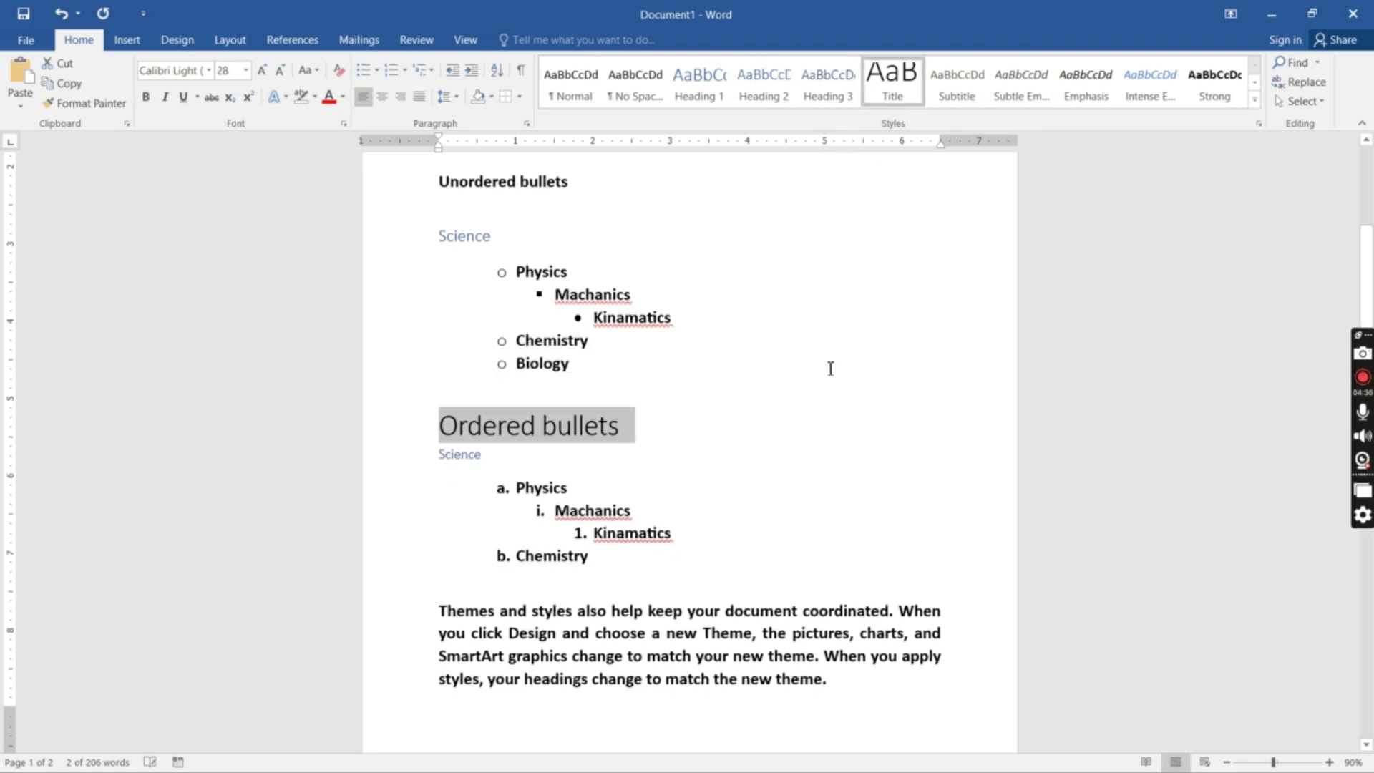
{"action": "scroll", "coordinate": [720, 446], "scroll_direction": "up", "scroll_amount": 3}
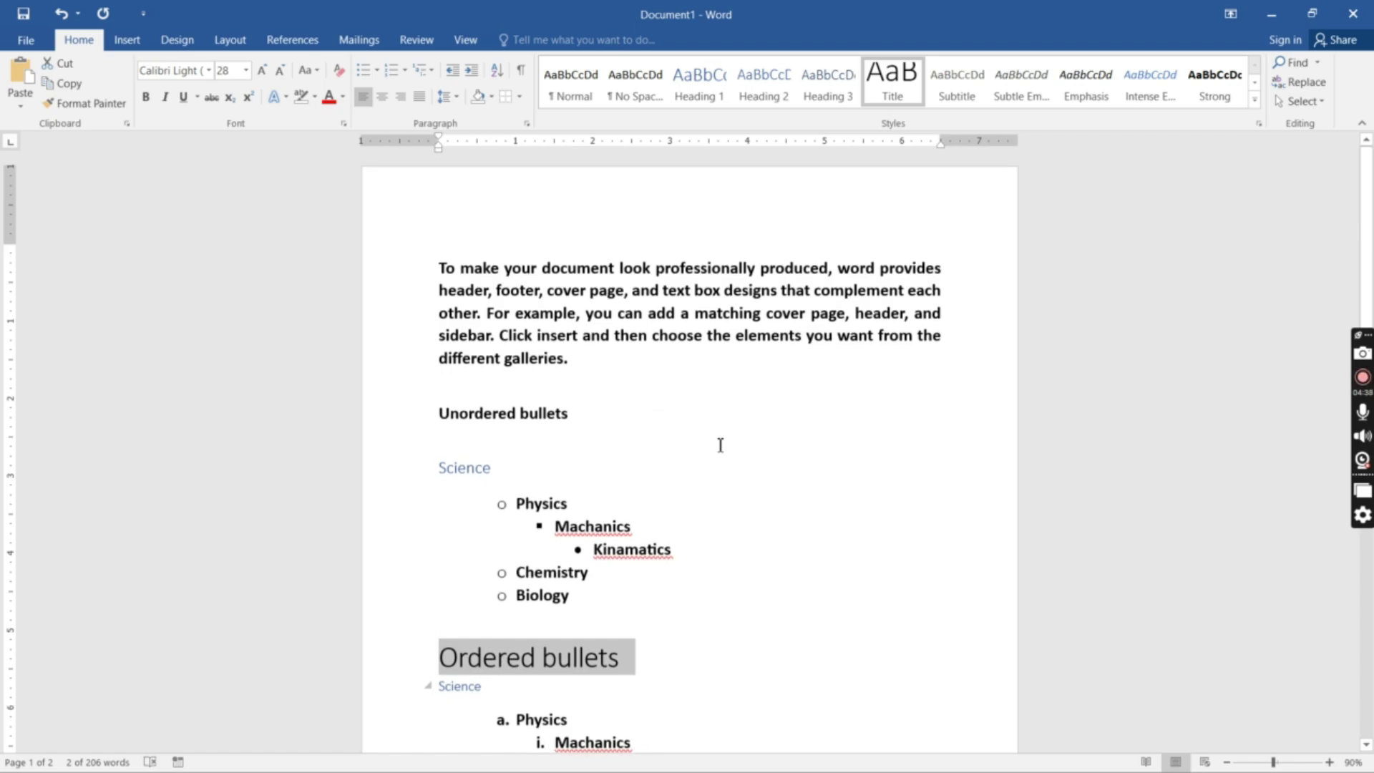